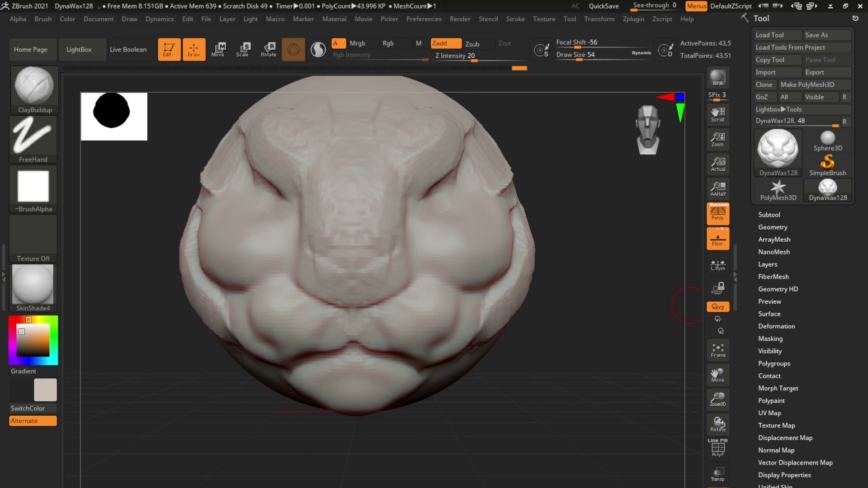
- Carve mirrored eye sockets beneath the brow with the ClayBuildup brush at draw size 41
mouse_move(425, 180)
mouse_down()
mouse_move(436, 194)
mouse_move(427, 205)
mouse_move(441, 206)
mouse_move(451, 203)
mouse_move(418, 200)
mouse_move(471, 181)
mouse_up()
key(space)
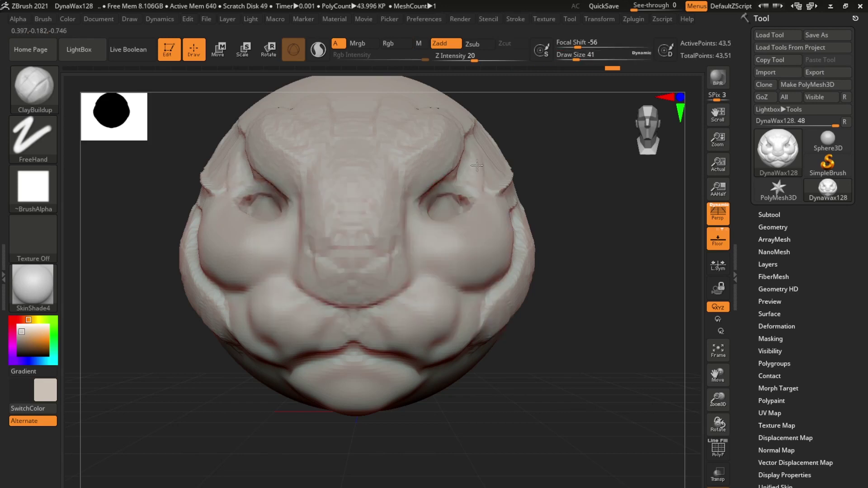
mouse_move(546, 179)
mouse_down()
mouse_move(434, 195)
mouse_move(475, 194)
mouse_up()
key(space)
drag(398, 201, 416, 202)
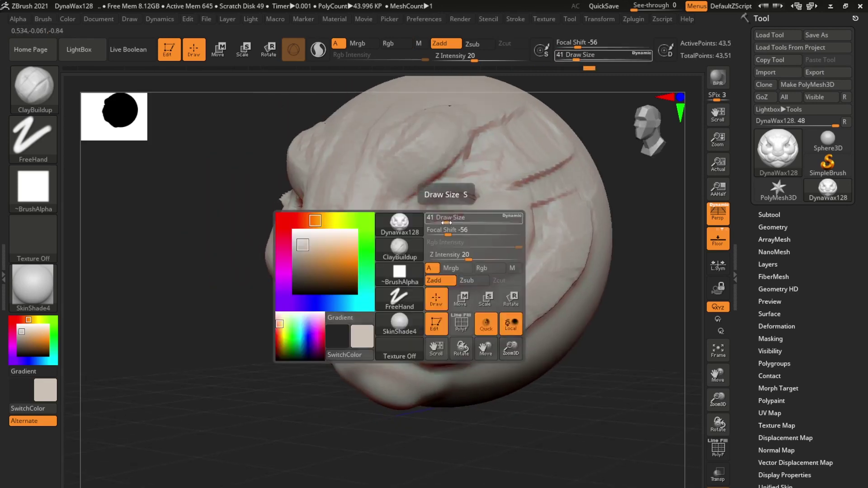
- Shape the cheeks below the eye sockets with the Clay brush, reducing its draw size from 56 to 37
key(b)
key(c)
key(l)
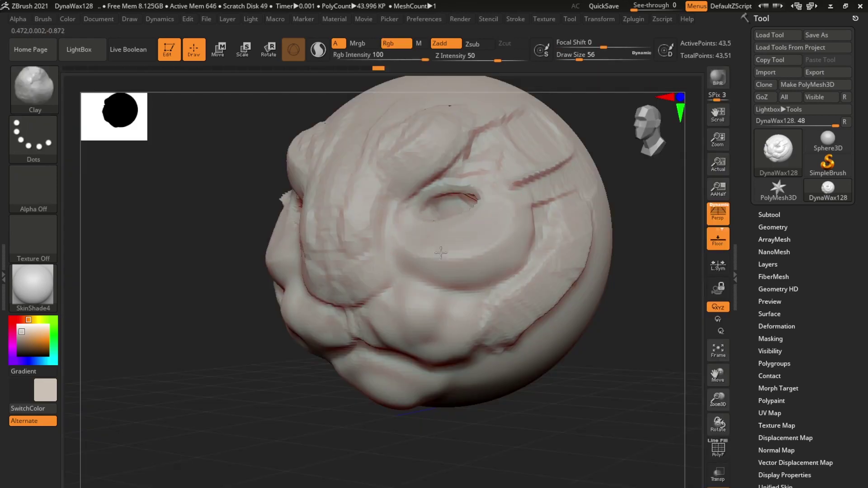
drag(488, 271, 436, 263)
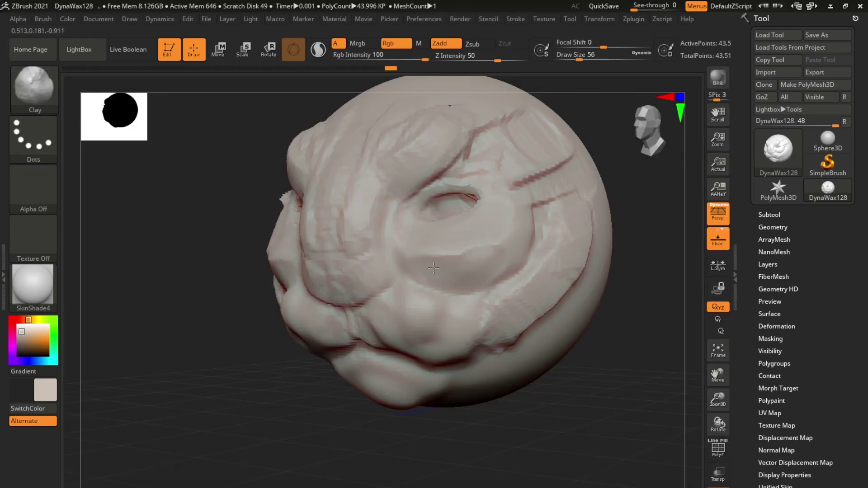
key(bracketleft)
key(bracketleft)
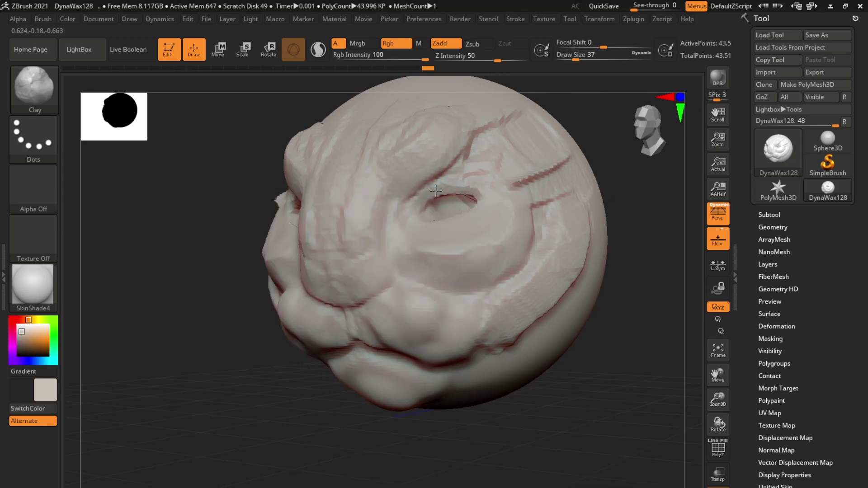
drag(343, 430, 271, 192)
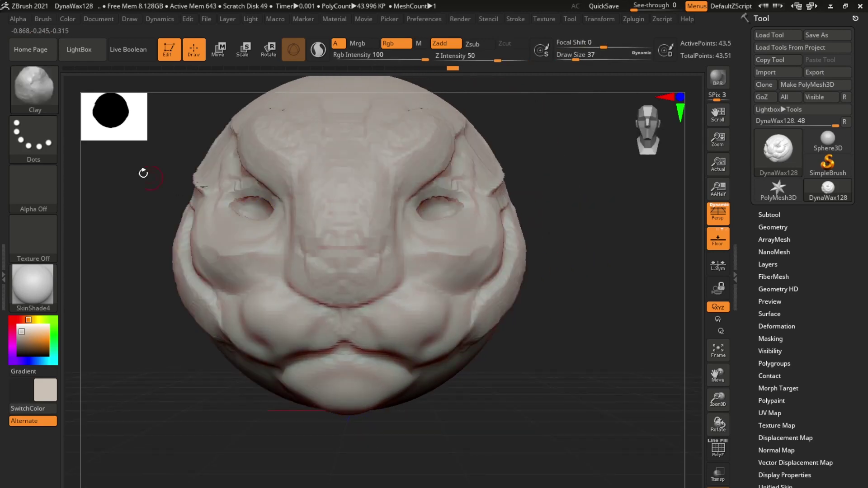
- Carve the two nostrils into the nose tip with the Clay brush at draw size 22
right_drag(365, 180, 363, 286)
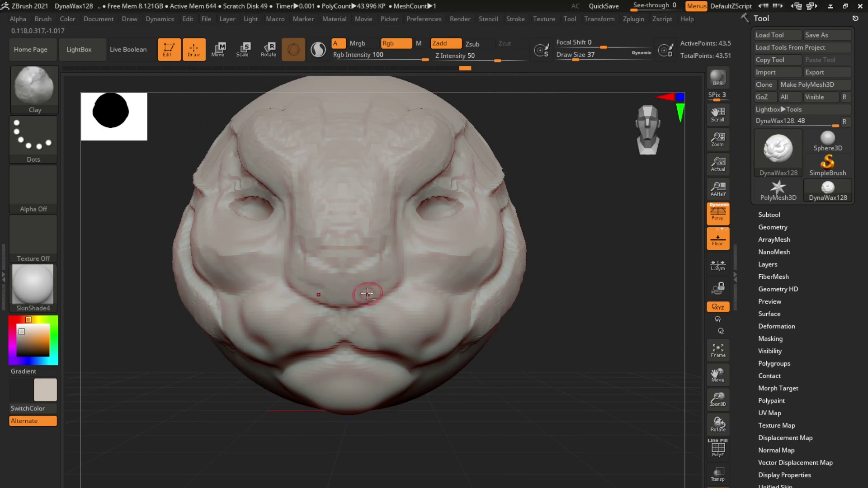
key(space)
mouse_move(389, 280)
mouse_down()
mouse_move(362, 279)
mouse_move(353, 295)
mouse_up()
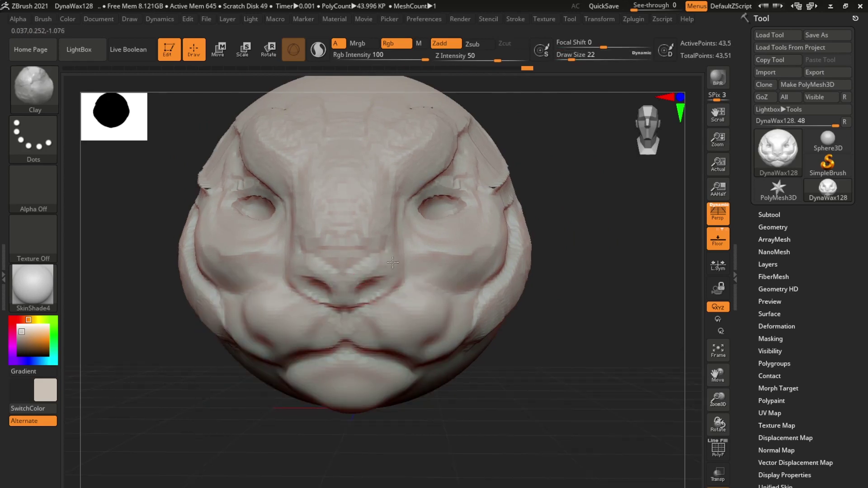
- Build up the nostril rims and the nose tip with the ClayBuildup brush at draw size 22
key(b)
key(c)
key(b)
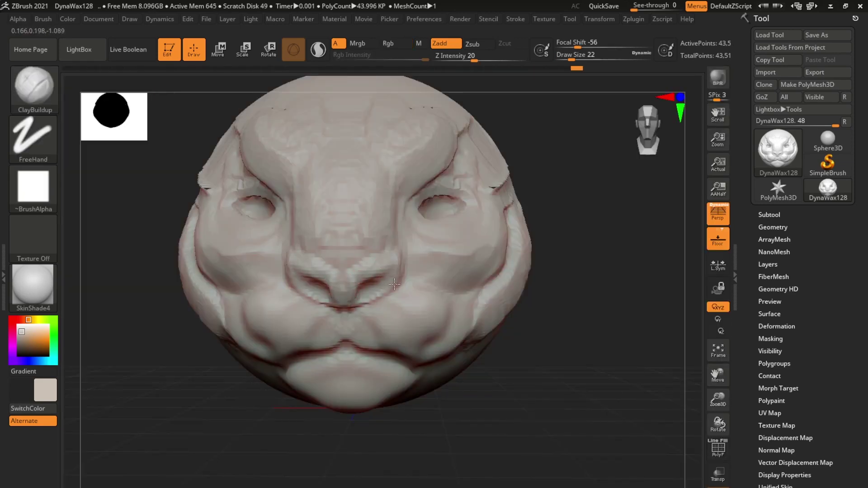
ctrl+right_drag(391, 270, 519, 324)
- Build up the muzzle and upper lip with ClayBuildup at draw size 41, and smooth the surface
key(space)
mouse_move(355, 289)
mouse_down()
mouse_move(389, 289)
mouse_move(329, 285)
mouse_move(311, 308)
mouse_move(317, 312)
mouse_up()
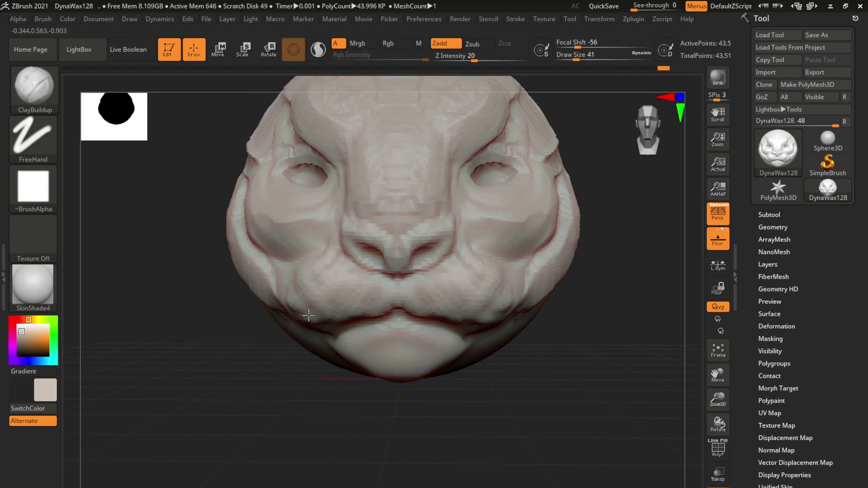
key(shift)
- Reshape the eye sockets into wider, slanted eyes with the Move Topological brush at draw size 172
key(space)
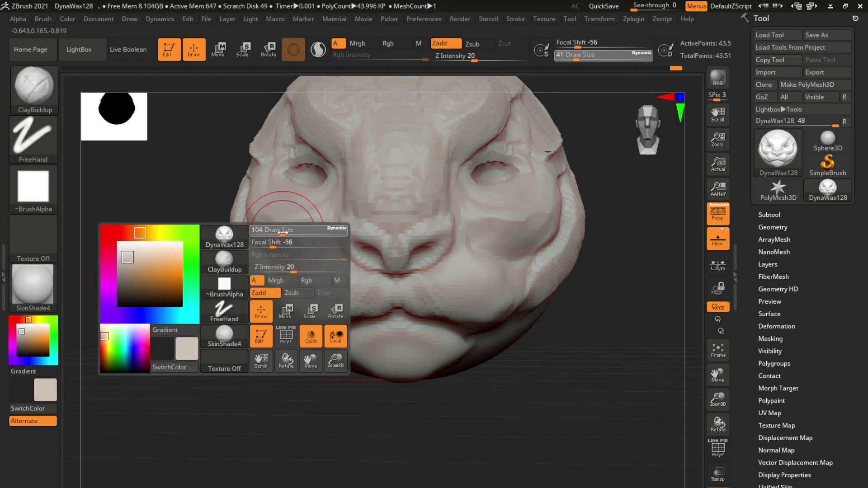
key(b)
key(m)
key(t)
key(space)
mouse_move(477, 172)
mouse_down()
mouse_move(493, 149)
mouse_move(494, 186)
mouse_move(459, 168)
mouse_up()
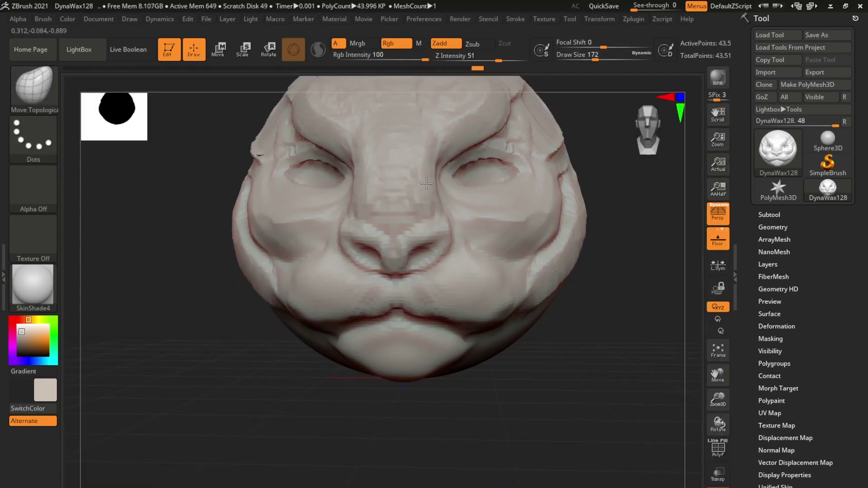
- Adjust the inner eye corners at draw size 112 and divide the mesh to subdivision level 2
key(space)
click(773, 227)
drag(520, 187, 457, 161)
key(ctrl+d)
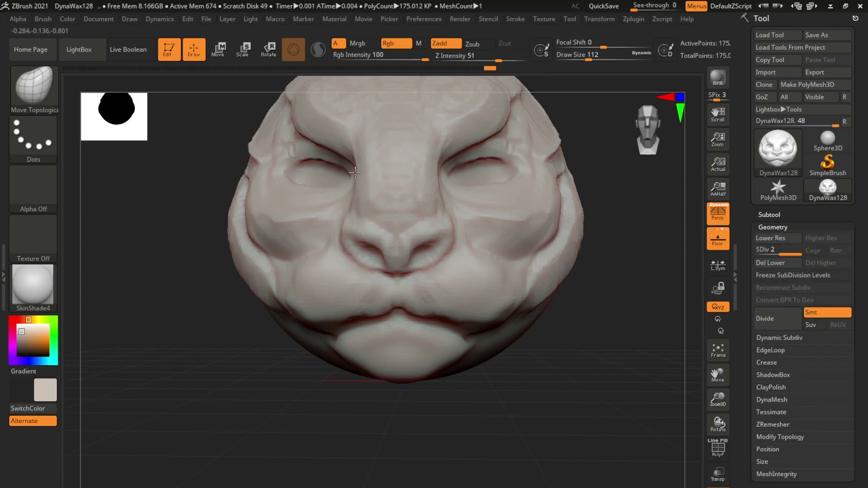
- Reshape the eyes, brow and cheeks with Move Topological at draw sizes 217 and 192, smoothing the surface
key(space)
drag(316, 172, 345, 171)
drag(235, 362, 252, 295)
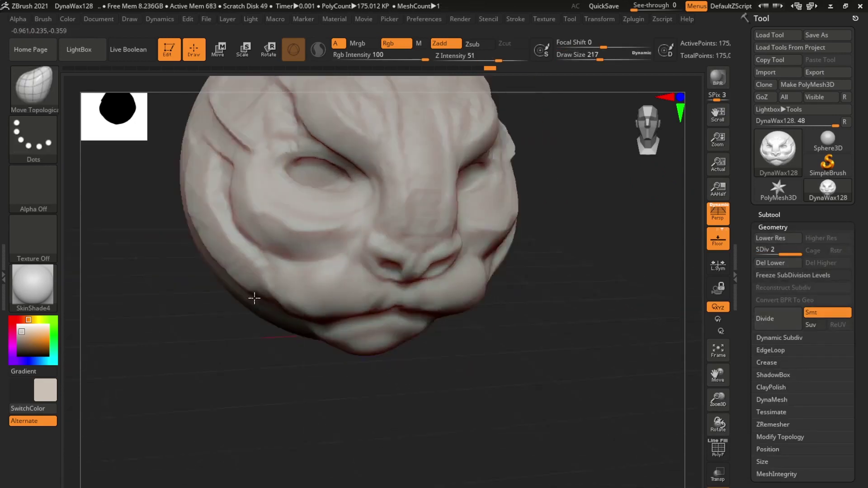
key(space)
drag(357, 172, 299, 165)
mouse_move(520, 362)
shift+mouse_down()
mouse_move(530, 177)
mouse_move(475, 242)
mouse_move(511, 243)
mouse_move(479, 233)
mouse_move(459, 271)
mouse_move(461, 331)
mouse_move(451, 335)
mouse_move(543, 289)
mouse_move(488, 278)
mouse_move(446, 239)
shift+mouse_up()
key(space)
key(s)
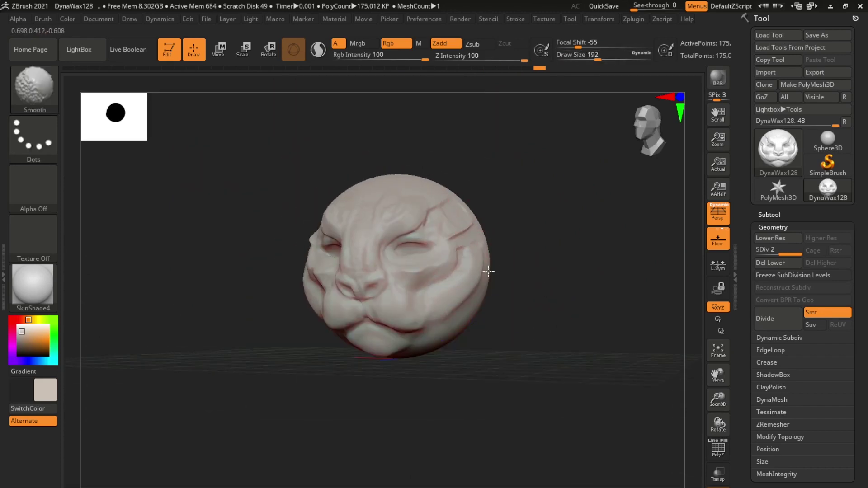
- Pull out the jaw corners and a short neck below the chin with Move Topological at draw size 280
key(space)
drag(480, 280, 498, 279)
mouse_move(463, 318)
mouse_down()
mouse_move(486, 348)
mouse_move(495, 310)
mouse_up()
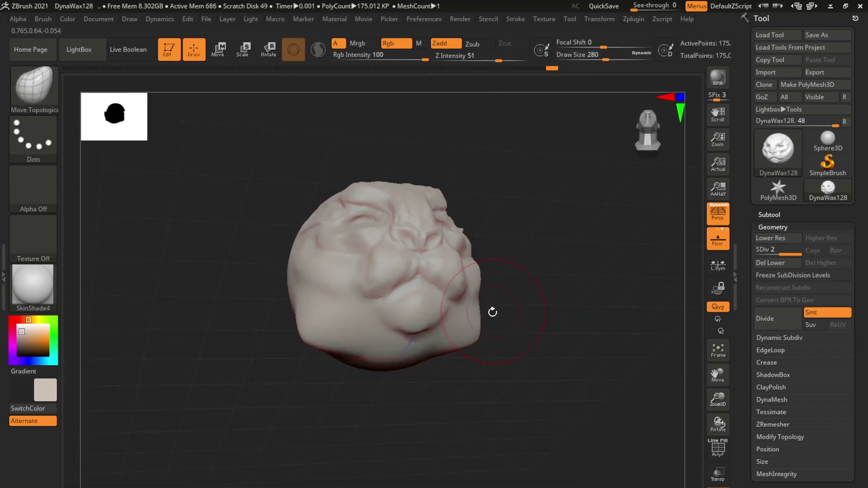
drag(413, 365, 446, 382)
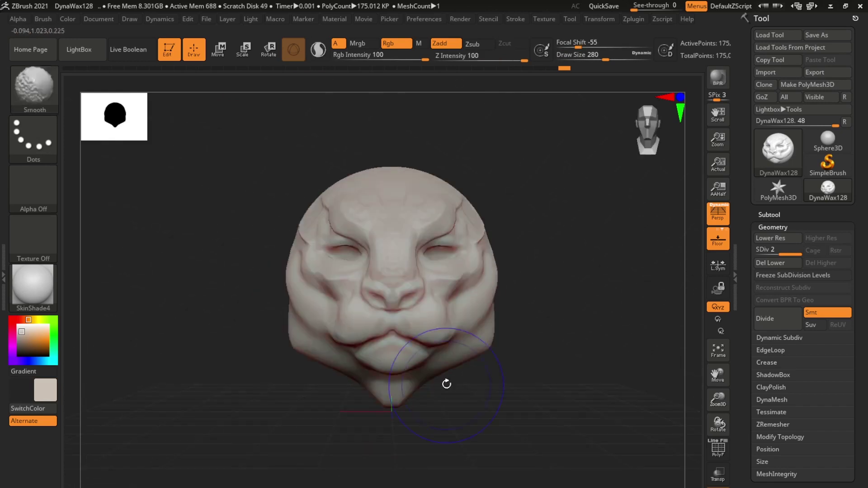
- Build up the jowls and neck around the mouth with the Clay brush, ending at draw size 108
key(space)
key(b)
key(c)
key(l)
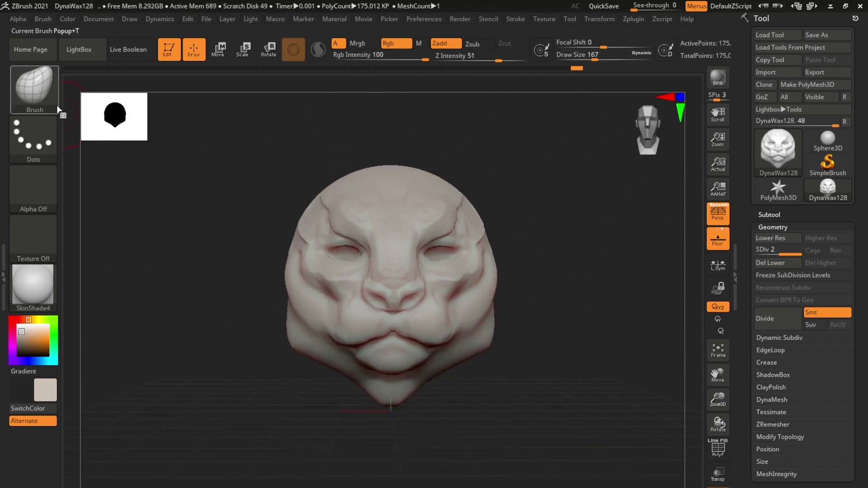
mouse_move(498, 343)
mouse_down()
mouse_move(481, 287)
mouse_move(457, 380)
mouse_move(428, 434)
mouse_move(549, 355)
mouse_move(557, 297)
mouse_move(589, 345)
mouse_up()
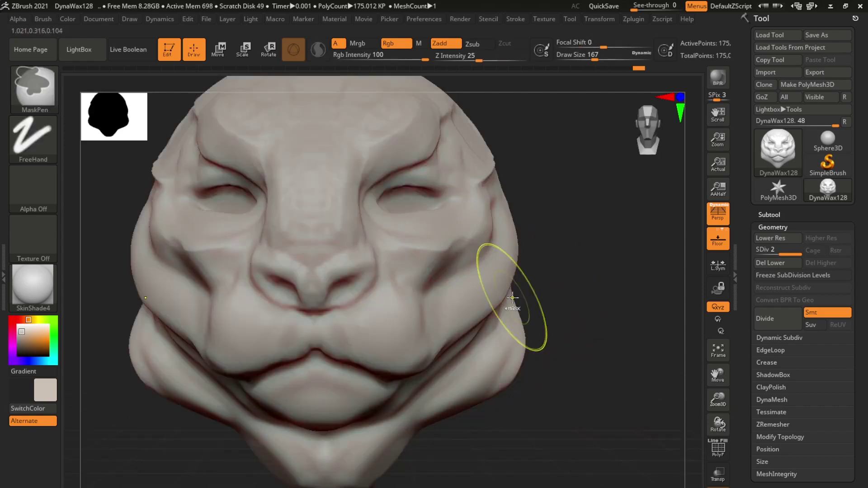
key(space)
mouse_move(471, 256)
mouse_down()
mouse_move(462, 256)
mouse_move(473, 217)
mouse_move(540, 282)
mouse_up()
shift+drag(561, 246, 446, 252)
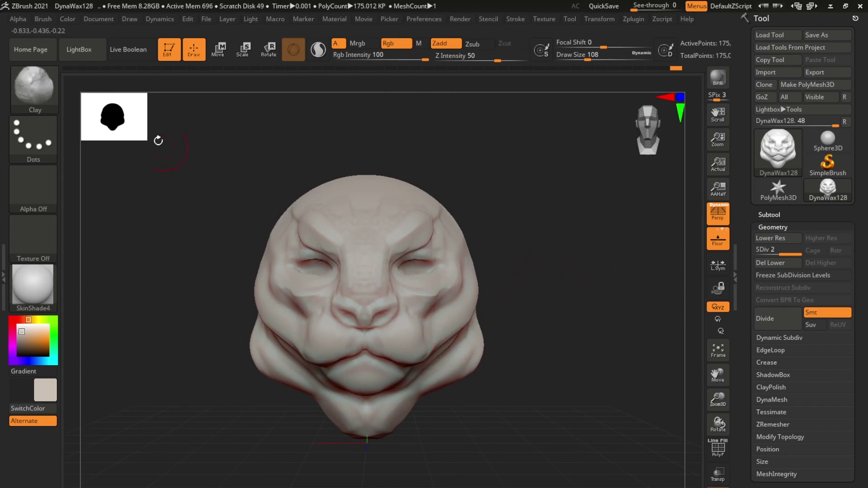
- Adjust the facial proportions and nose bridge with the Move Topological brush at draw sizes 217 and 124
key(b)
key(m)
key(t)
key(bracketright)
key(bracketright)
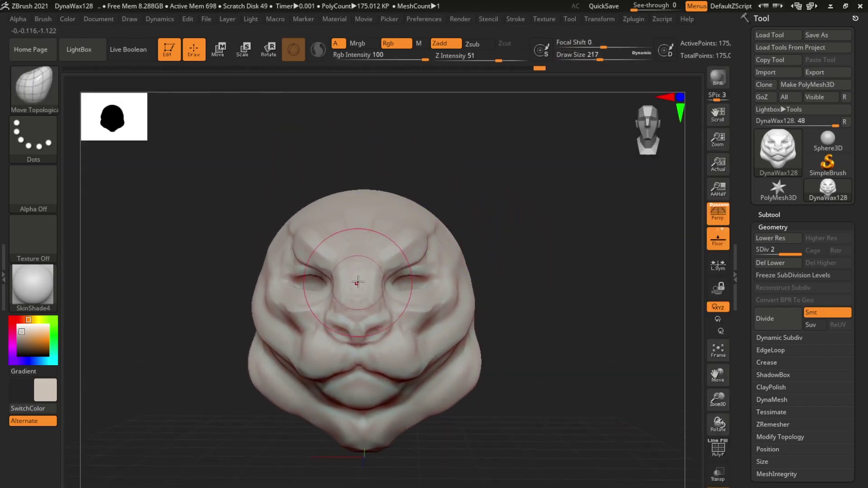
right_click(359, 277)
drag(360, 277, 348, 277)
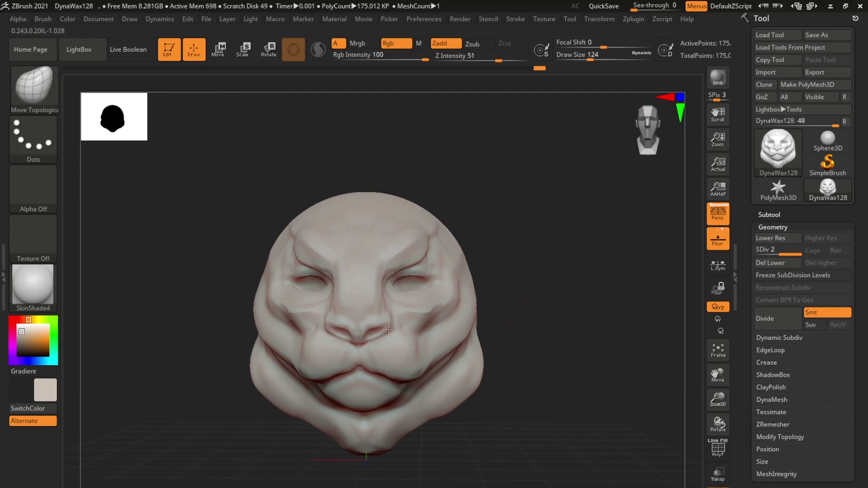
- Refine the nostril wings and nose tip with Move Topological at draw size 71, checking from the side
right_click(383, 297)
drag(383, 296, 376, 297)
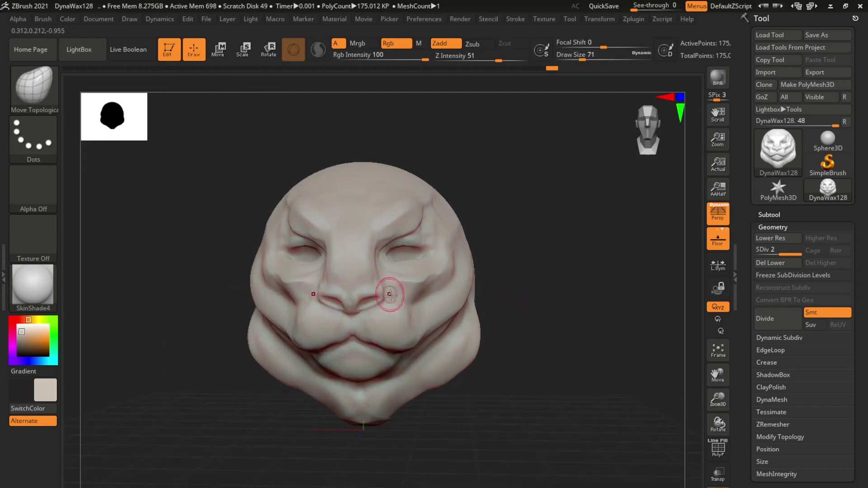
mouse_move(379, 277)
right_down()
mouse_move(281, 249)
mouse_move(439, 239)
right_up()
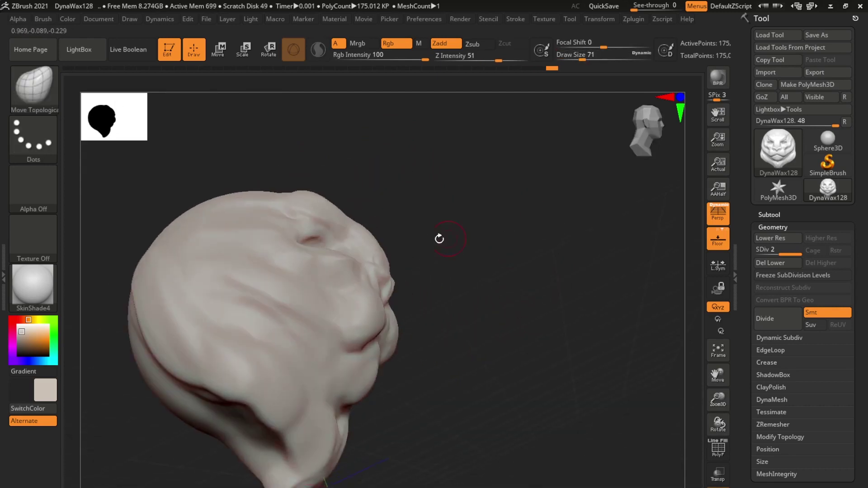
shift+right_drag(338, 235, 428, 237)
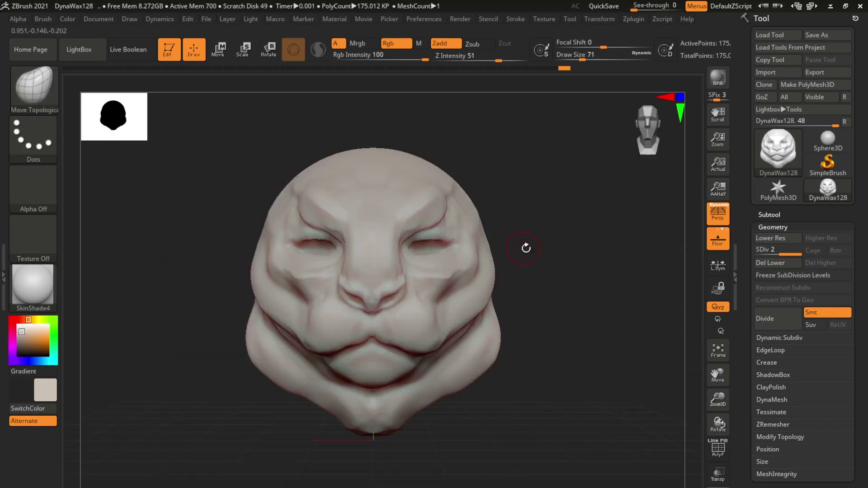
- Carve the eyelid creases around both eyes with the DamStandard brush at draw size 71
click(53, 87)
click(149, 219)
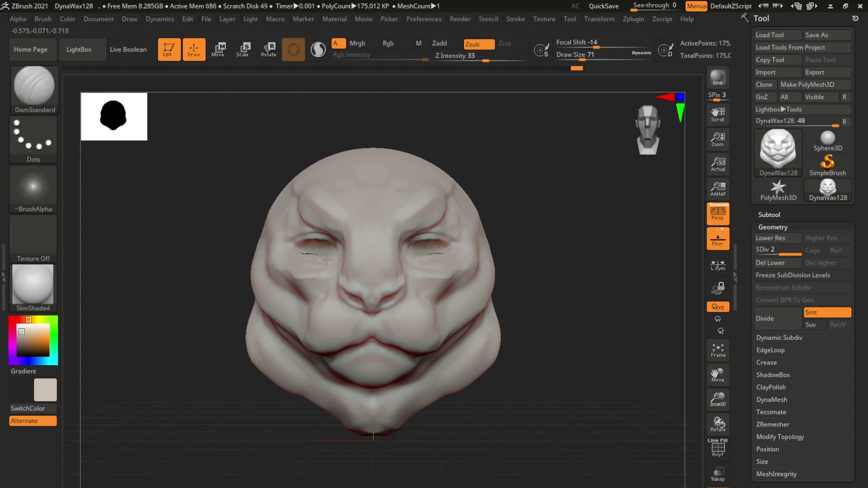
mouse_move(292, 252)
right_down()
mouse_move(472, 268)
mouse_move(494, 222)
right_up()
right_drag(415, 264, 560, 192)
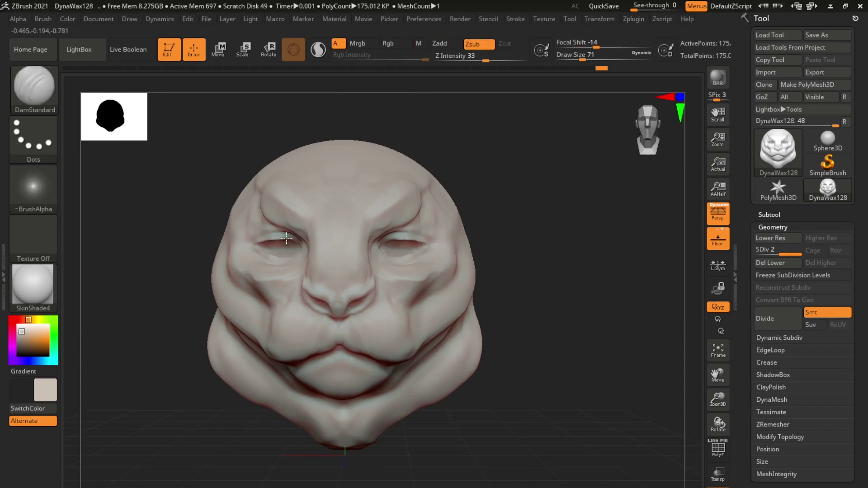
right_drag(548, 258, 546, 267)
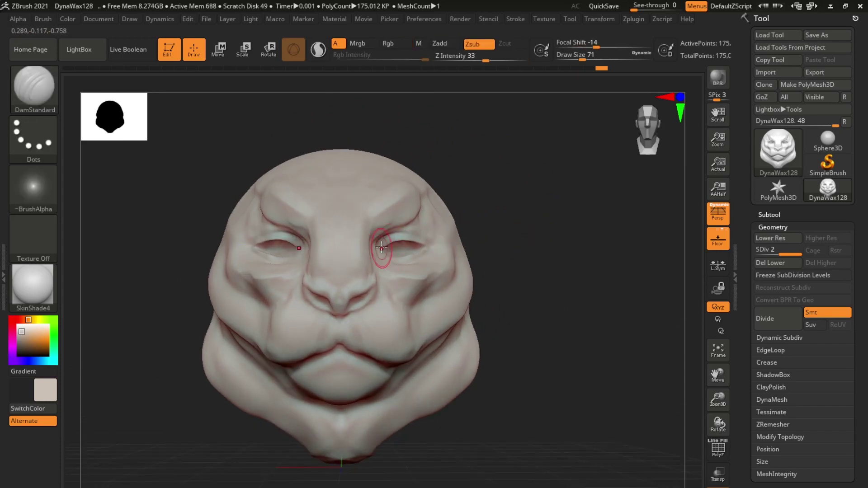
- Adjust the eyes and brow shape with the Move Topological brush at draw size 104
mouse_move(268, 232)
right_down()
mouse_move(524, 234)
mouse_move(355, 277)
right_up()
key(space)
drag(354, 278, 376, 277)
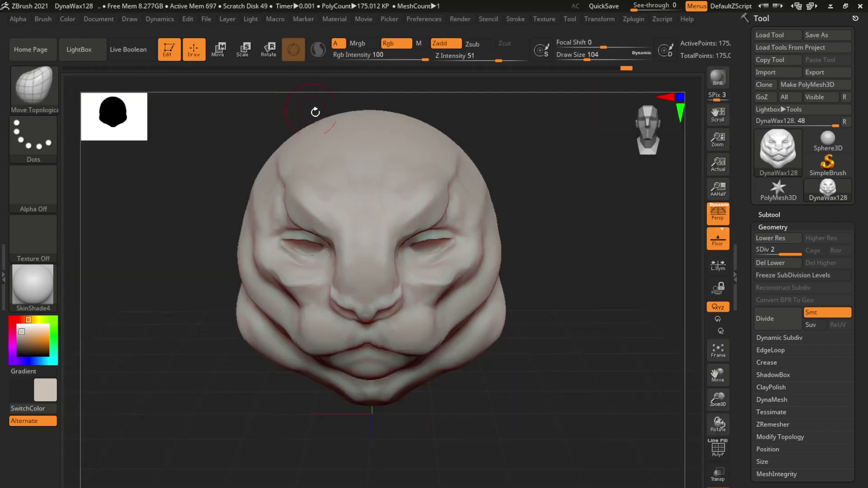
- Mask everything except two ear patches on top of the head and pull those patches out into ears
mouse_move(316, 110)
right_down()
mouse_move(430, 202)
mouse_move(457, 186)
right_up()
ctrl+drag(457, 187, 487, 211)
key(space)
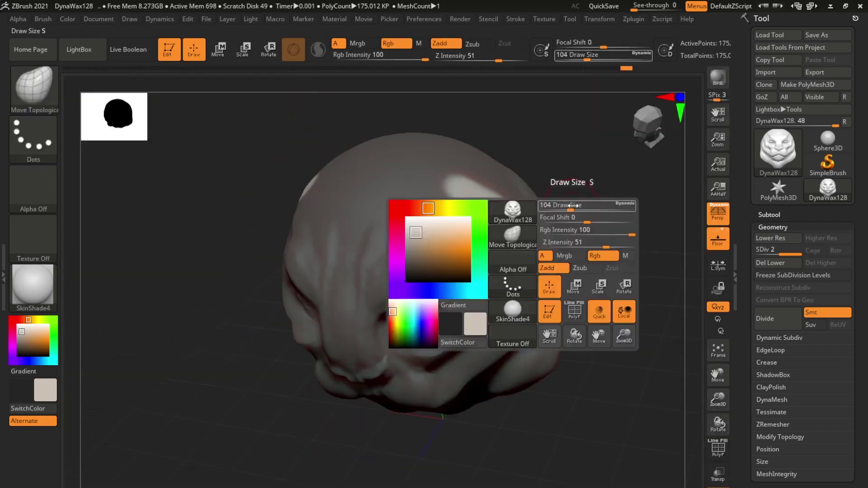
mouse_move(487, 210)
right_down()
mouse_move(469, 183)
mouse_move(582, 248)
mouse_move(491, 165)
right_up()
mouse_move(486, 181)
mouse_down()
mouse_move(471, 175)
mouse_move(513, 197)
mouse_up()
- Widen and round the ears with Move Topological at draw size 280, and clear the mask
key(space)
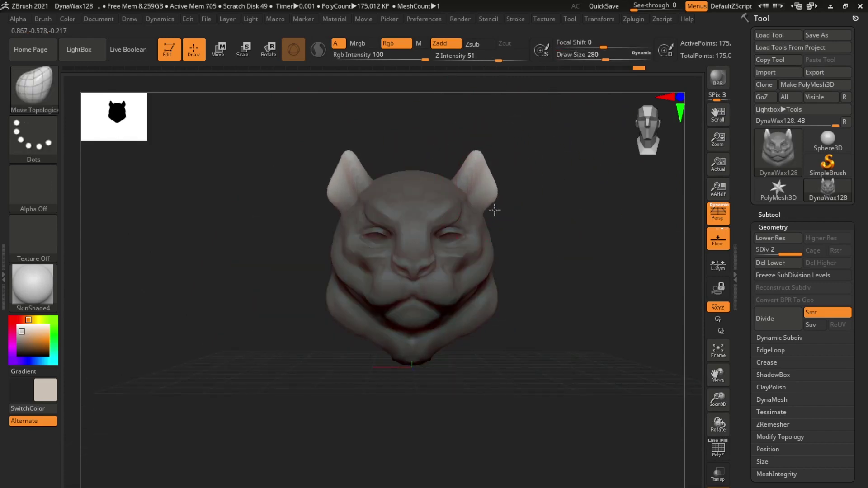
mouse_move(446, 157)
mouse_down()
mouse_move(486, 166)
mouse_move(506, 155)
mouse_up()
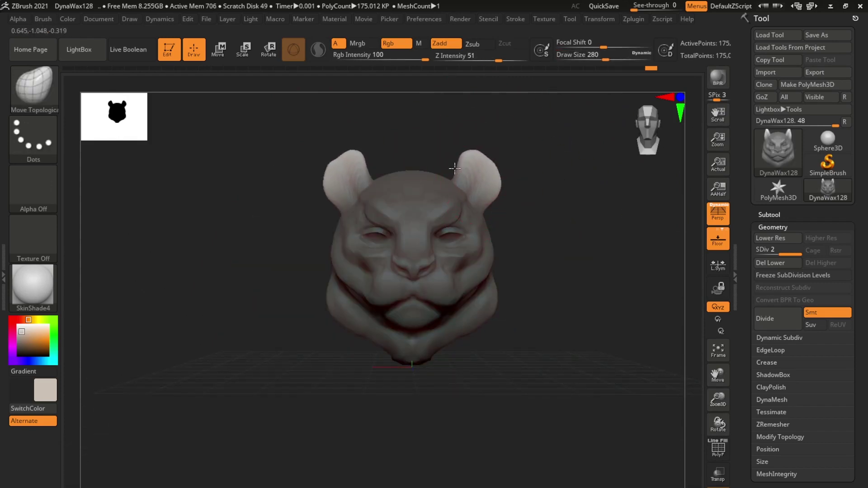
mouse_move(497, 167)
shift+mouse_down()
mouse_move(488, 162)
mouse_move(525, 194)
mouse_move(502, 188)
shift+mouse_up()
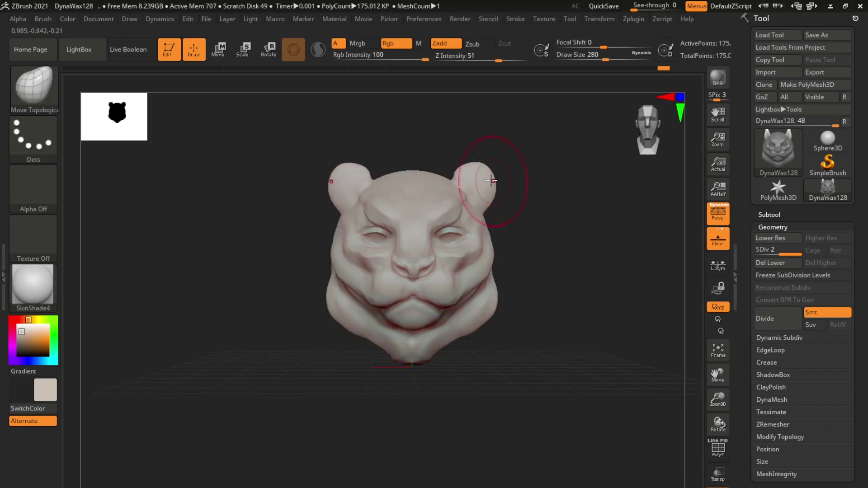
- Build up the cheek and neck forms around the face with the ClayBuildup brush at draw size 124
drag(513, 196, 489, 244)
key(b)
key(c)
key(b)
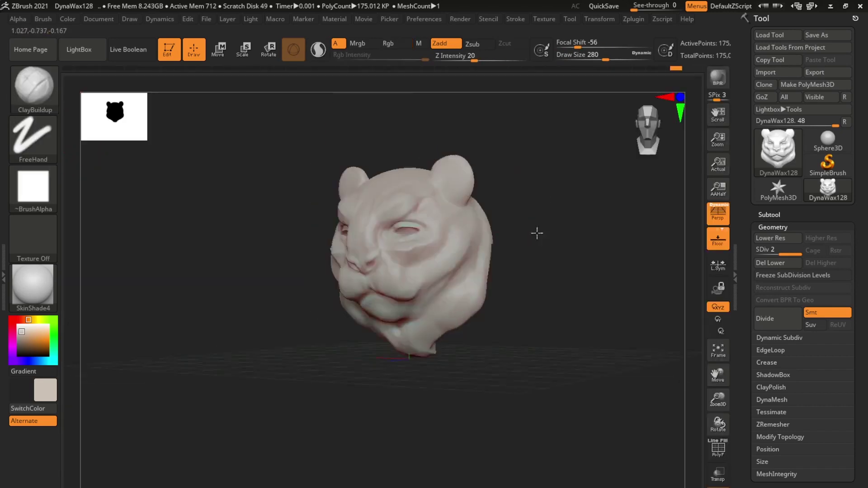
mouse_move(537, 233)
mouse_down()
mouse_move(403, 340)
mouse_move(504, 277)
mouse_move(456, 206)
mouse_up()
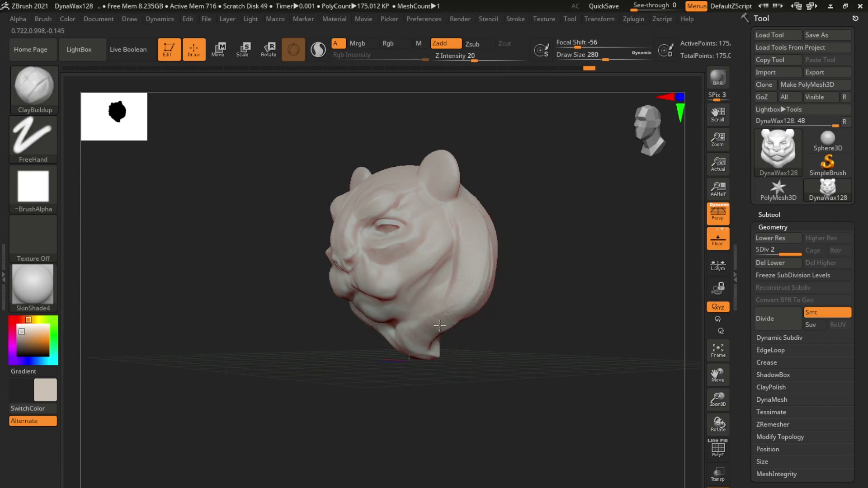
shift+drag(440, 325, 428, 297)
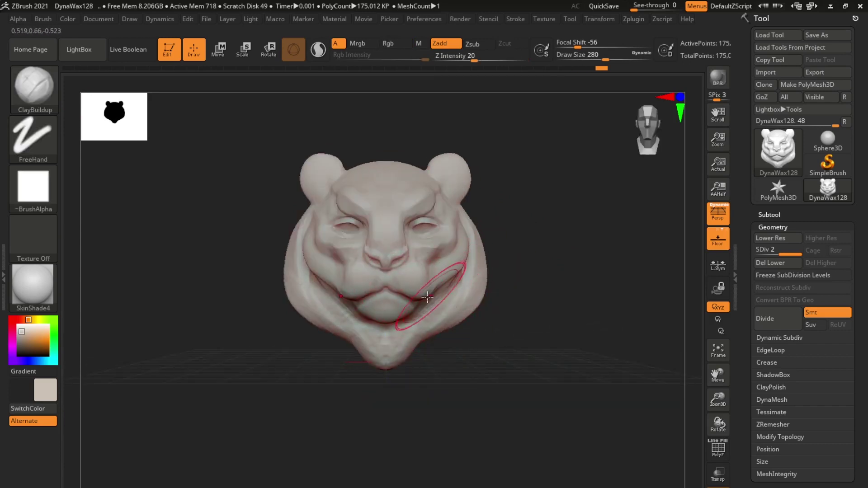
key(space)
drag(317, 244, 375, 229)
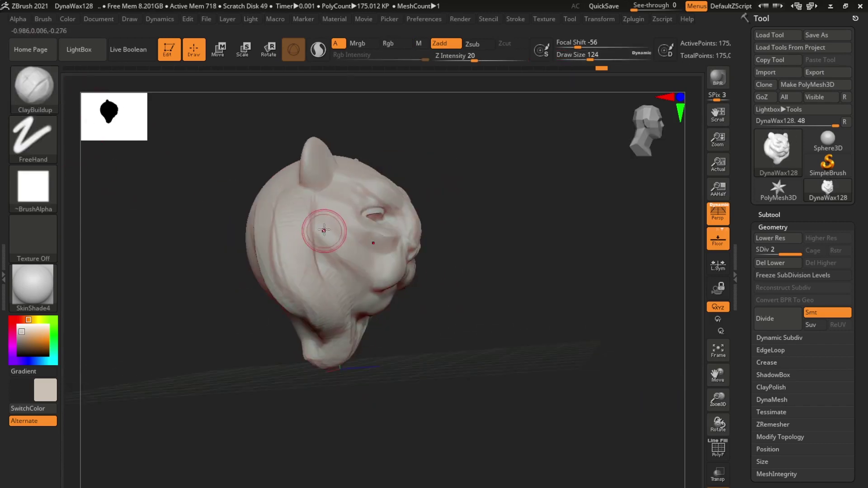
drag(457, 272, 407, 262)
- Reshape the overall silhouette of the head and neck with the Move Topological brush at draw size 408
key(b)
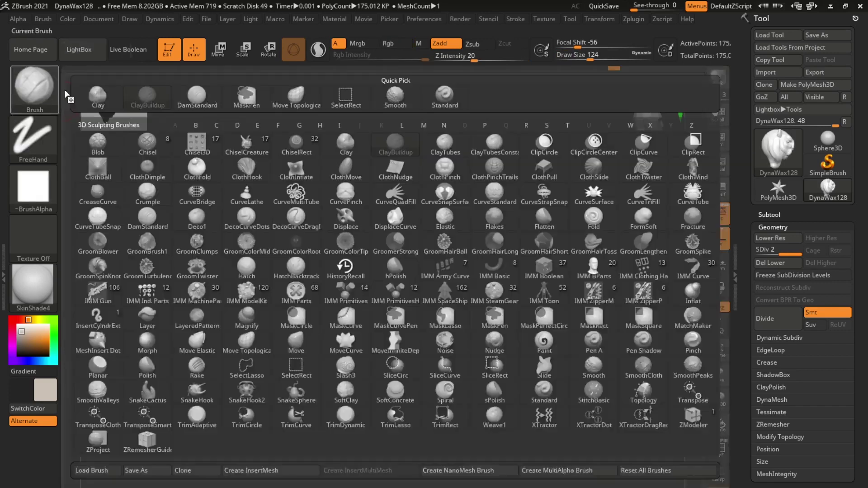
key(m)
key(t)
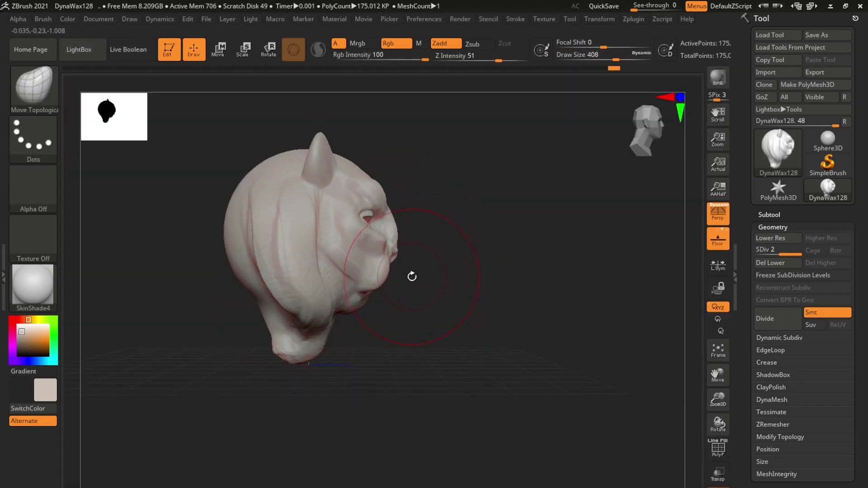
mouse_move(411, 223)
mouse_down()
mouse_move(373, 298)
mouse_move(516, 283)
mouse_up()
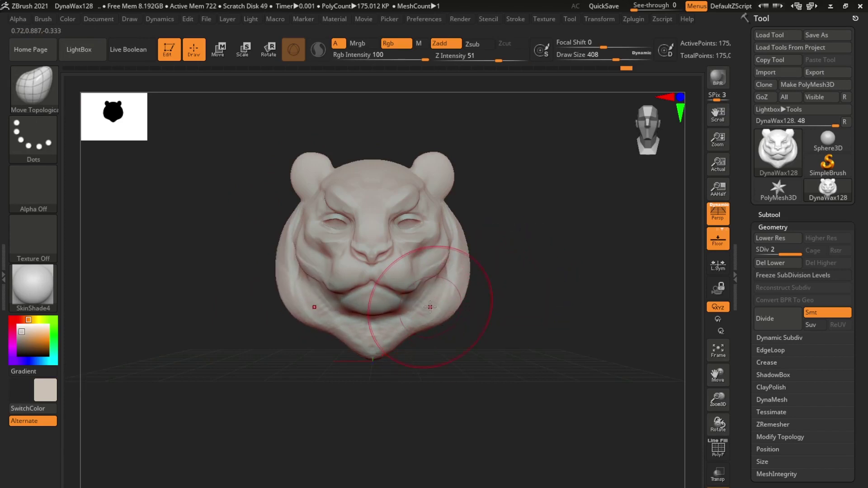
- Adjust the eye openings and brow edges with Move Topological at draw sizes 87 and 94
key(space)
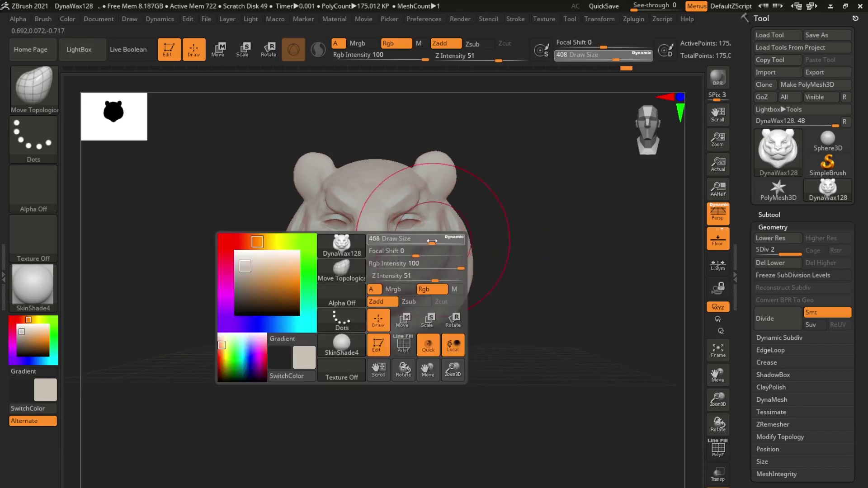
mouse_move(481, 232)
ctrl+mouse_down()
mouse_move(576, 257)
mouse_move(554, 218)
ctrl+mouse_up()
key(space)
drag(435, 189, 413, 189)
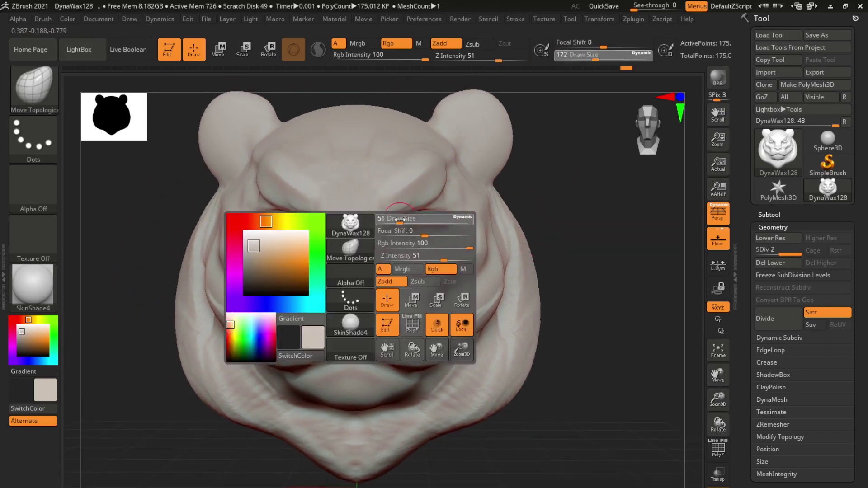
key(space)
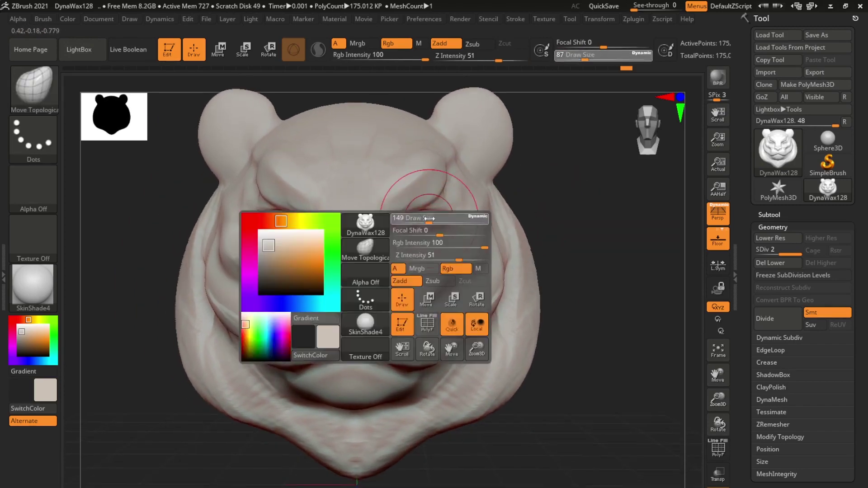
key(space)
mouse_move(402, 224)
mouse_down()
mouse_move(412, 224)
mouse_move(405, 224)
mouse_up()
- Add volume to the eyelids and the area below the eyes with the Clay brush at draw size 39
key(b)
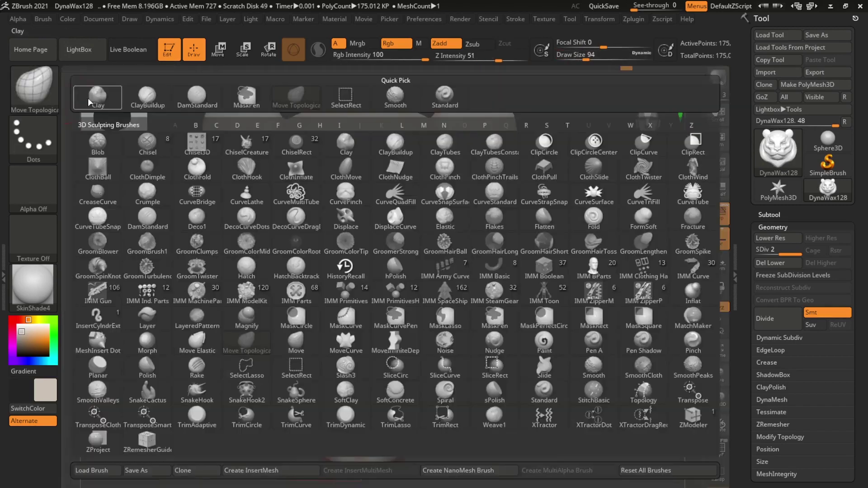
key(c)
key(l)
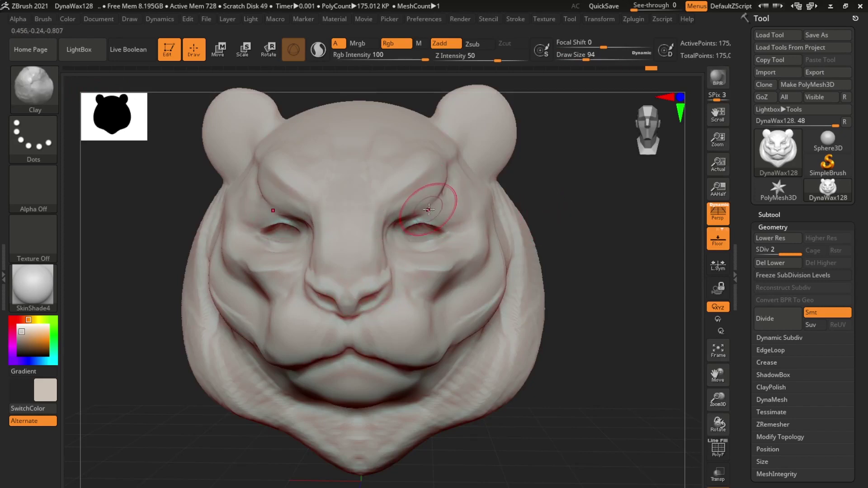
key(space)
mouse_move(435, 251)
mouse_down()
mouse_move(400, 225)
mouse_move(429, 227)
mouse_move(417, 239)
mouse_up()
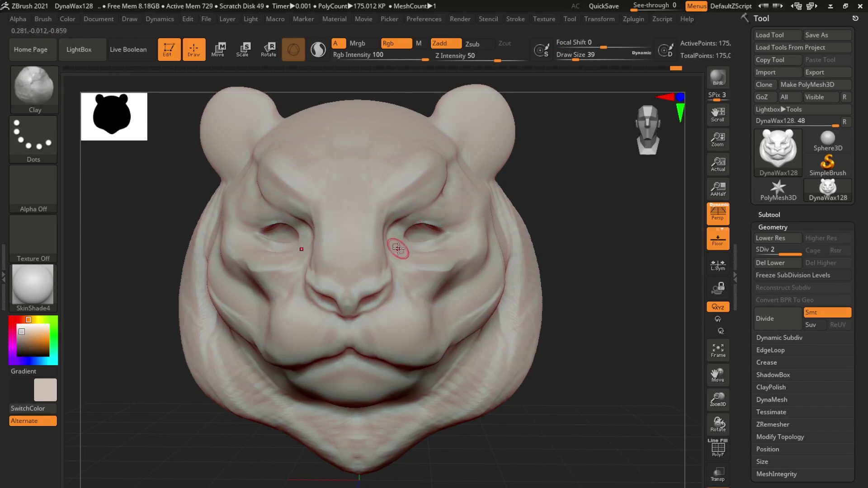
key(ctrl+z)
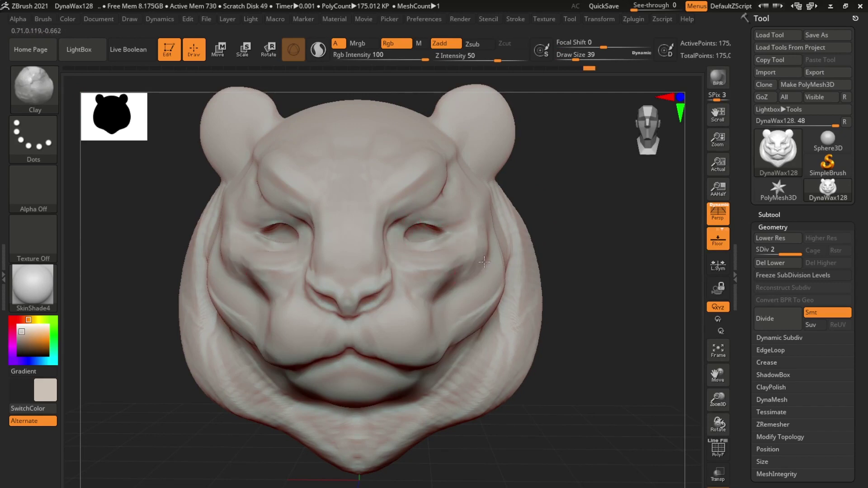
right_drag(480, 265, 496, 254)
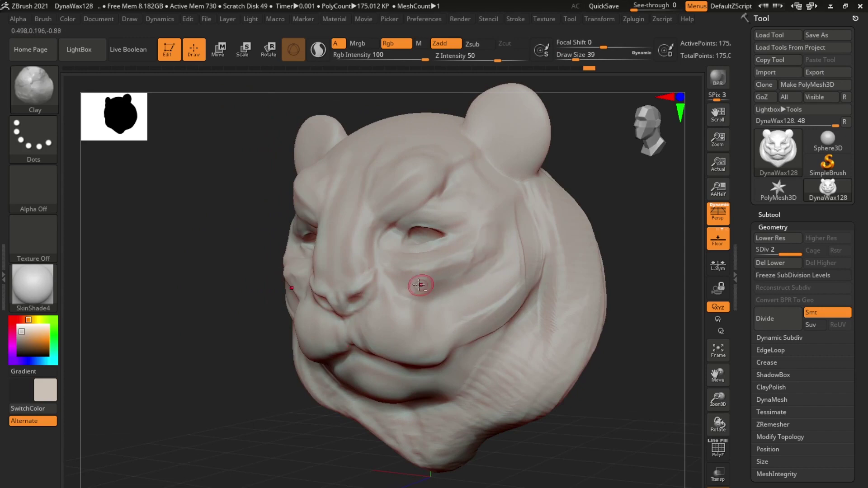
key(ctrl+shift+z)
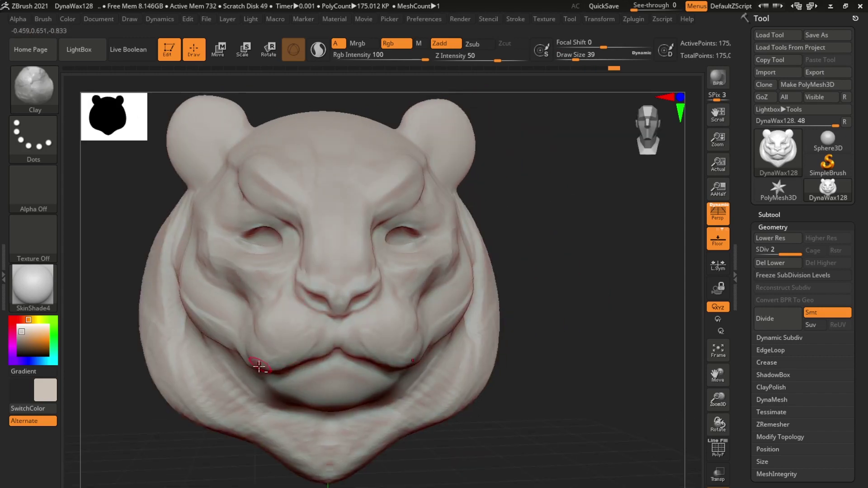
right_drag(259, 366, 247, 368)
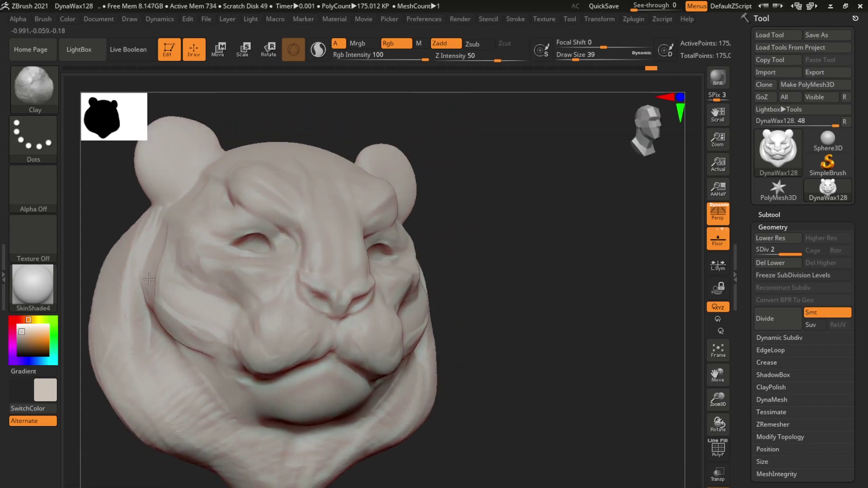
- Carve the eyelid creases and inner eye corners with the DamStandard brush at draw size 39
mouse_move(168, 383)
shift+right_down()
mouse_move(524, 325)
mouse_move(398, 213)
mouse_move(601, 258)
mouse_move(373, 307)
shift+right_up()
key(b)
key(d)
key(s)
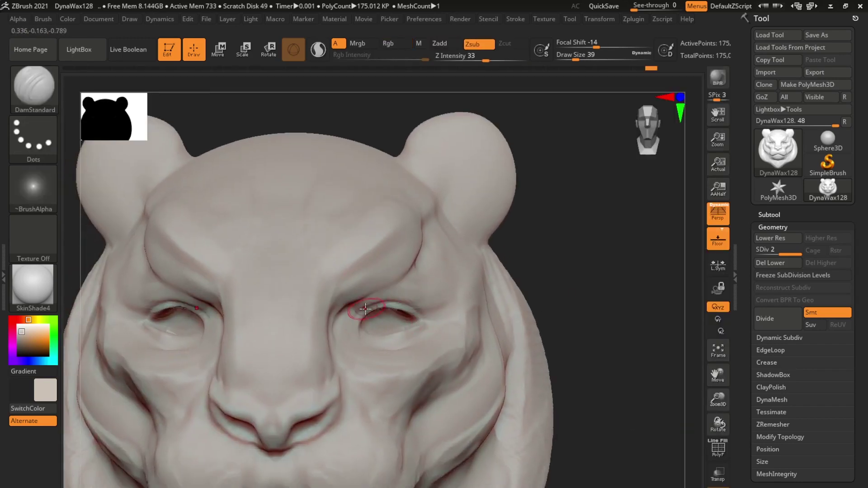
mouse_move(357, 347)
mouse_down()
mouse_move(368, 320)
mouse_move(354, 326)
mouse_up()
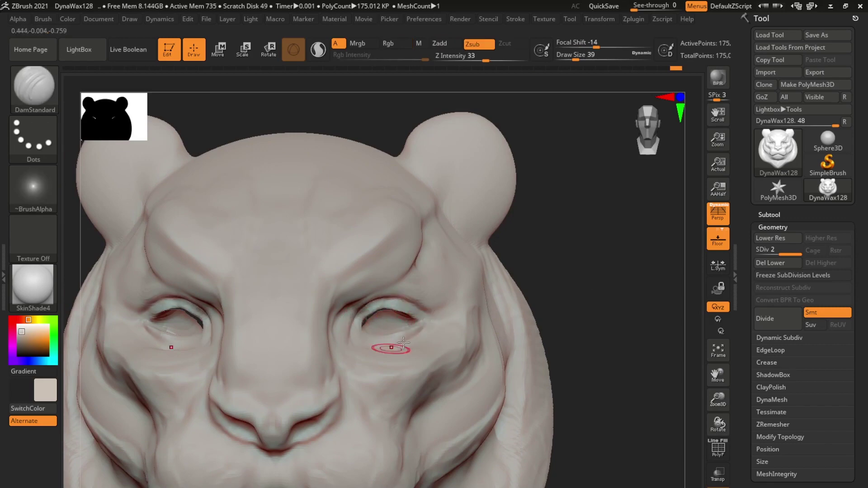
- Reshape the eyelids and eye openings with Move Topological at draw size 62
key(b)
key(m)
key(t)
ctrl+right_drag(578, 325, 136, 159)
ctrl+right_drag(310, 97, 538, 249)
key(space)
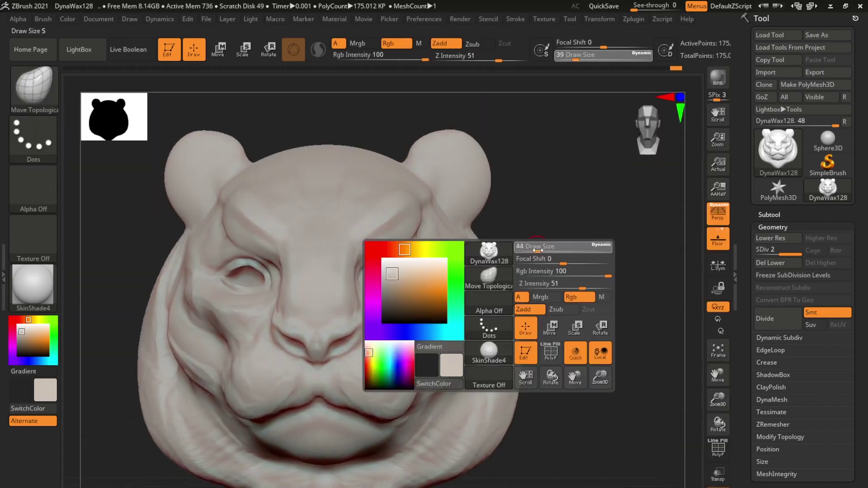
drag(538, 249, 543, 250)
right_drag(537, 248, 261, 272)
mouse_move(530, 285)
right_down()
mouse_move(397, 272)
mouse_move(417, 252)
right_up()
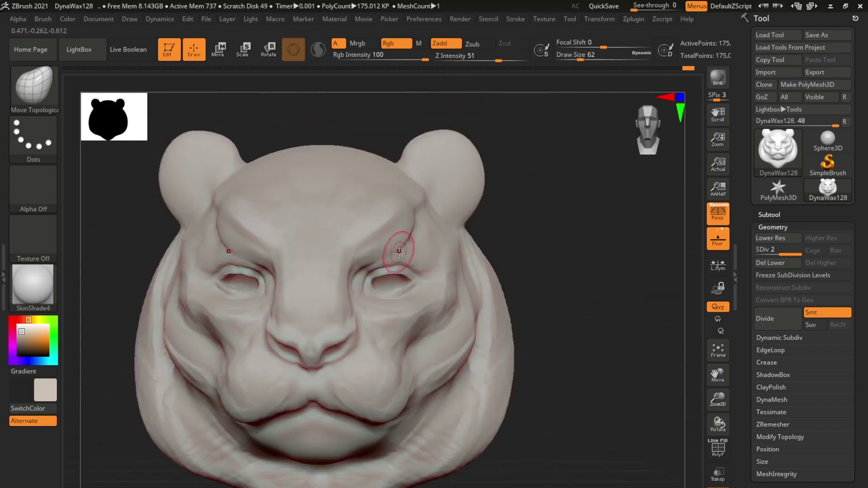
- Refine the eye contours at draw size 94 and the upper nose bridge at draw size 140 with Move Topological
key(space)
drag(378, 272, 387, 271)
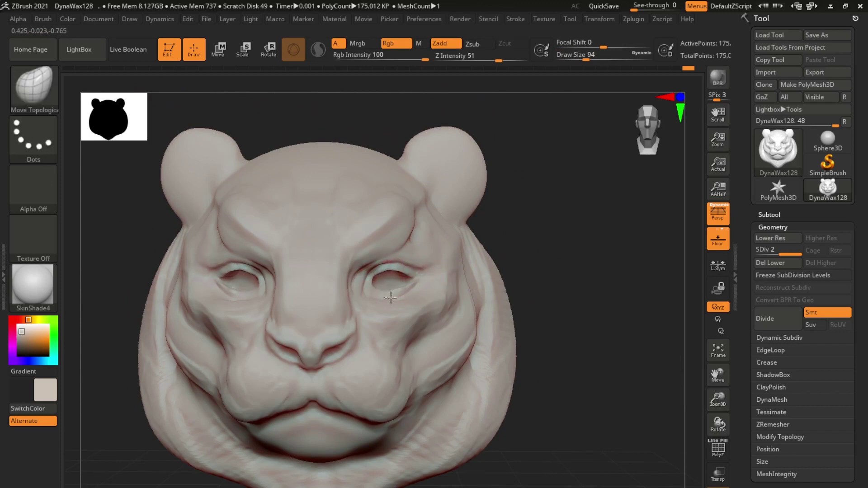
right_drag(404, 289, 580, 267)
key(space)
drag(344, 243, 364, 243)
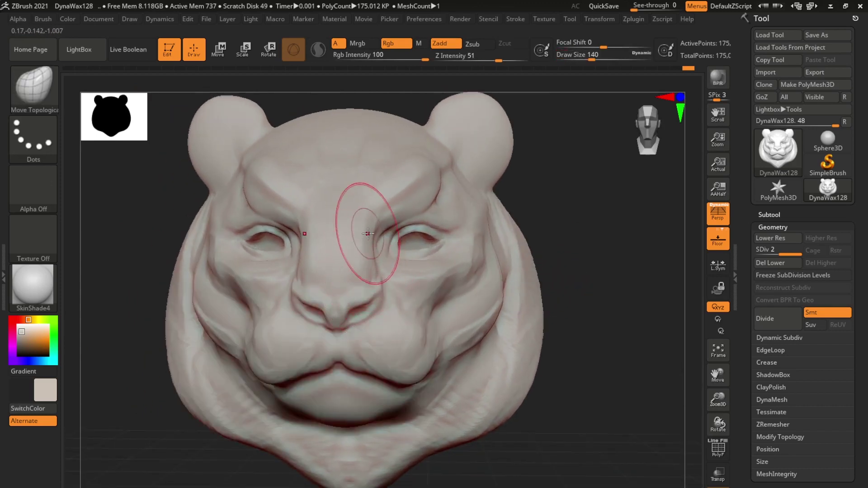
- Build up the brows, forehead folds and sides of the nose bridge with ClayBuildup at draw size 68
key(b)
key(c)
key(b)
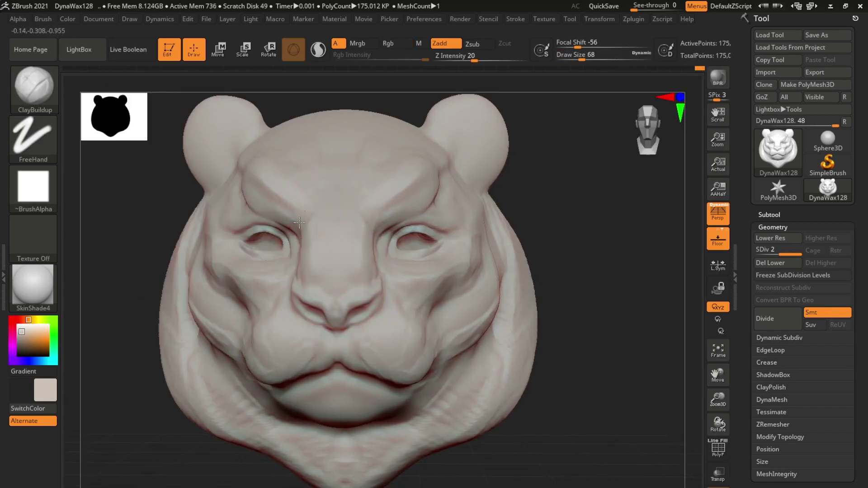
drag(309, 211, 359, 192)
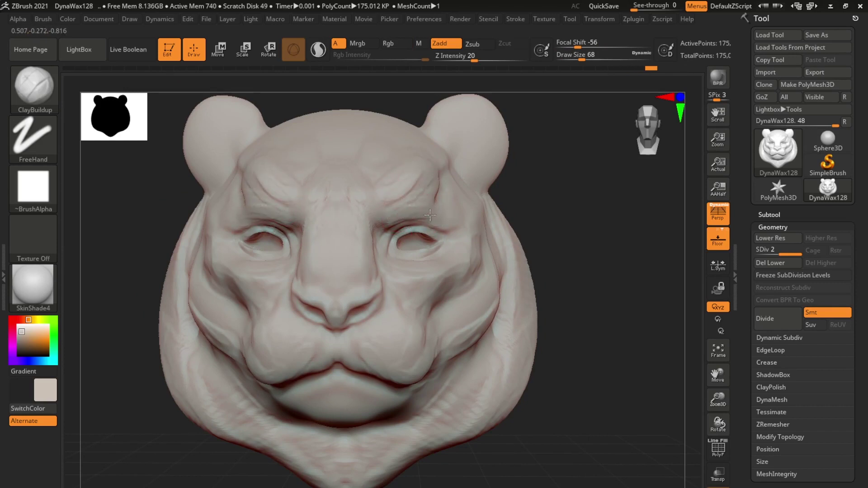
mouse_move(434, 164)
right_down()
mouse_move(434, 205)
mouse_move(398, 257)
mouse_move(505, 268)
right_up()
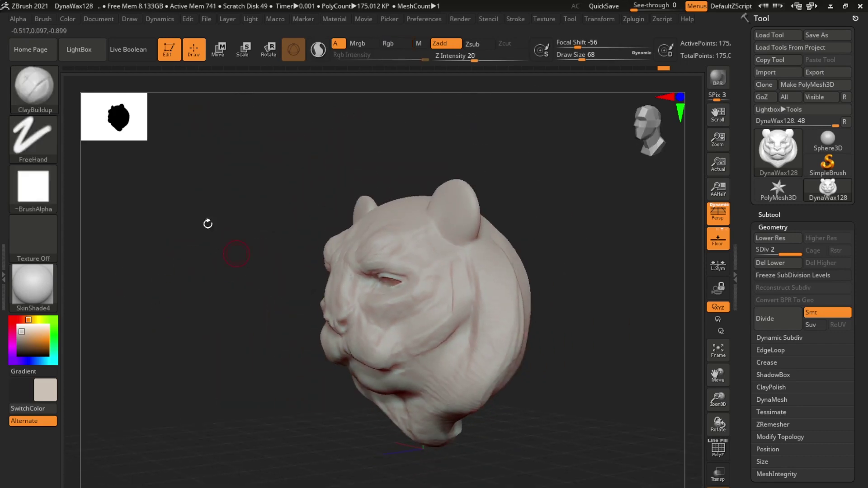
- Pull the muzzle and nose forward with Move Topological at draw size 379
key(b)
key(m)
key(t)
key(space)
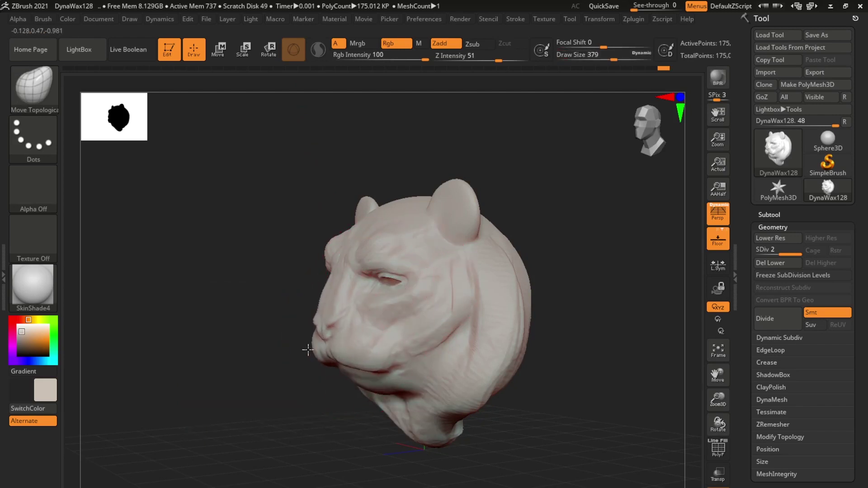
right_drag(317, 345, 293, 340)
- Push the chin and lower jaw into shape in profile with Move Topological at draw sizes 280 and 172
key(space)
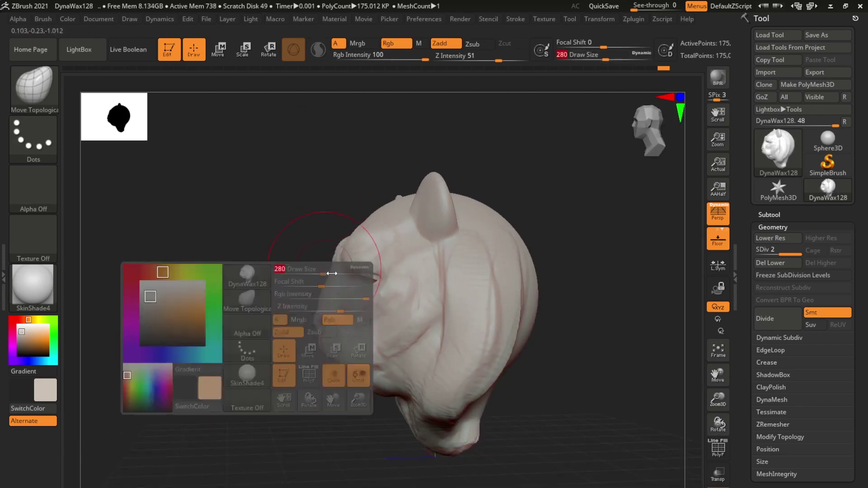
drag(335, 283, 320, 284)
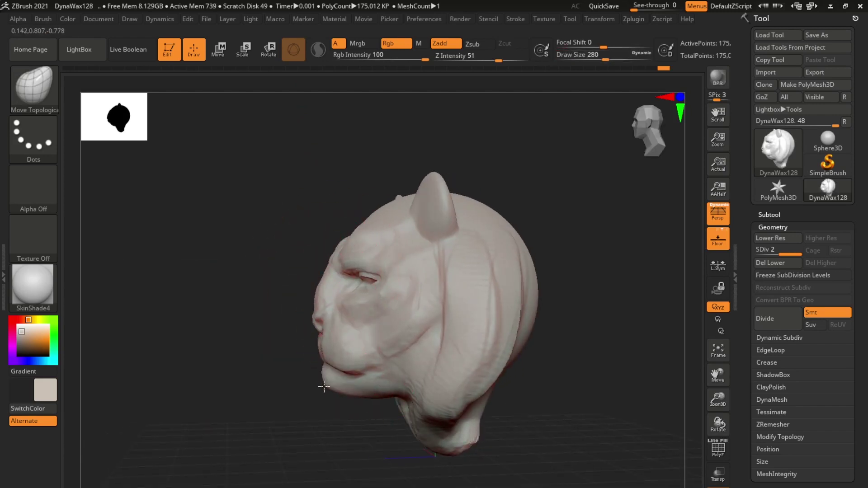
mouse_move(322, 386)
right_down()
mouse_move(380, 393)
mouse_move(512, 294)
mouse_move(309, 361)
right_up()
key(s)
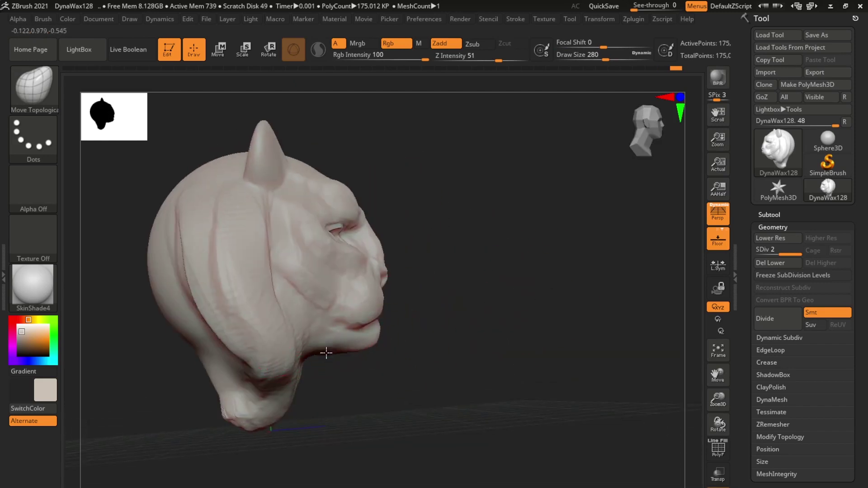
drag(310, 362, 350, 351)
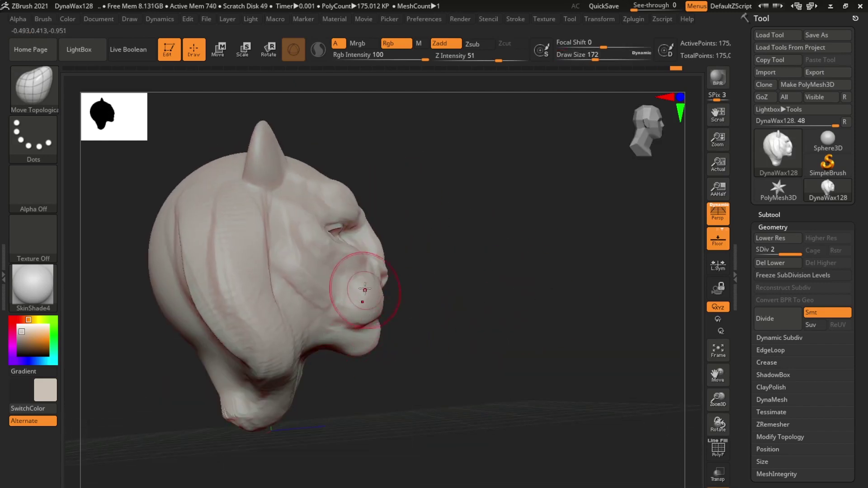
- Refine the nose and muzzle profile with Move Topological at draw size 177
mouse_move(367, 256)
right_down()
mouse_move(407, 266)
mouse_move(398, 294)
mouse_move(368, 320)
mouse_move(318, 405)
right_up()
mouse_move(392, 294)
right_down()
mouse_move(528, 269)
mouse_move(514, 268)
mouse_move(591, 262)
mouse_move(453, 269)
right_up()
key(space)
drag(453, 269, 466, 270)
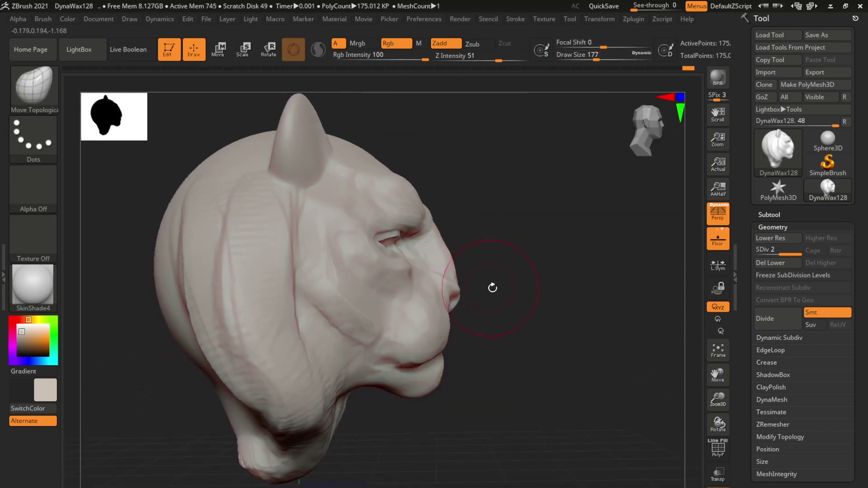
- Reshape the forehead, nose bridge and muzzle profile with Move Topological at draw size 280
mouse_move(493, 288)
right_down()
mouse_move(479, 283)
mouse_move(459, 327)
mouse_move(562, 279)
mouse_move(401, 285)
right_up()
mouse_move(367, 321)
right_down()
mouse_move(331, 327)
mouse_move(420, 230)
right_up()
key(space)
drag(386, 241, 407, 241)
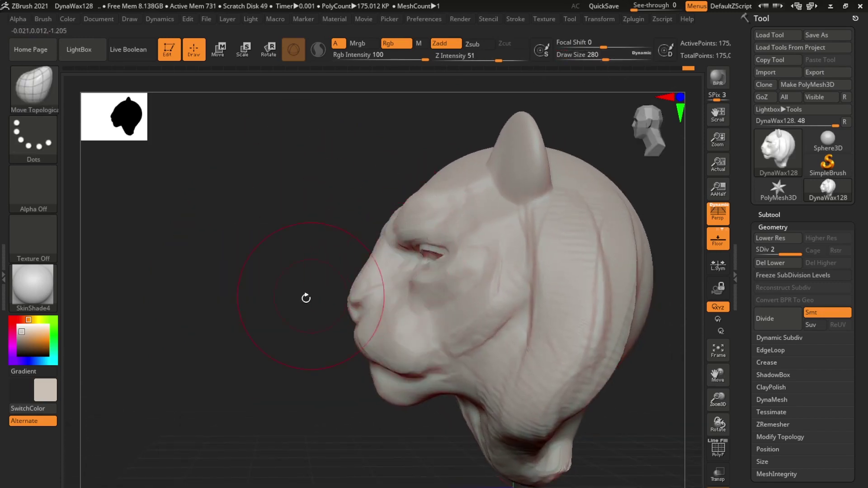
mouse_move(304, 296)
right_down()
mouse_move(553, 266)
mouse_move(520, 254)
mouse_move(558, 249)
right_up()
- Reshape the ears and head outline with Move Topological, using draw sizes 116 and 167
key(space)
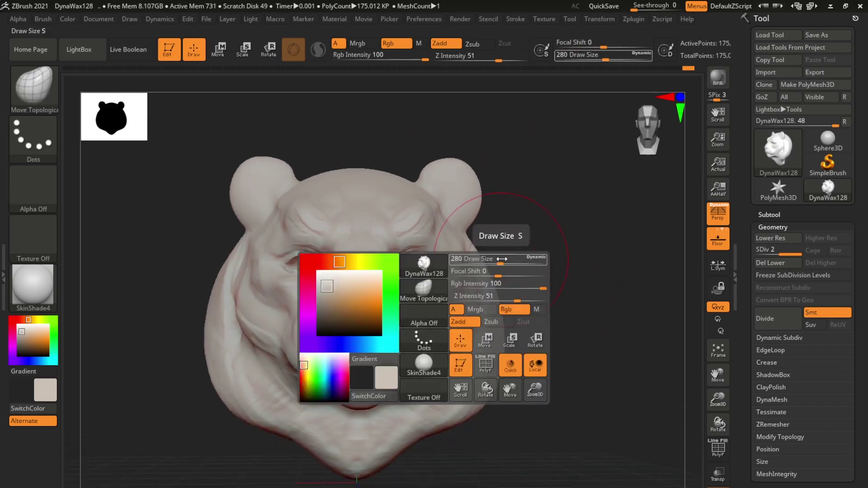
mouse_move(450, 200)
mouse_down()
mouse_move(459, 200)
mouse_move(445, 200)
mouse_up()
mouse_move(538, 233)
right_down()
mouse_move(447, 254)
mouse_move(461, 209)
mouse_move(510, 207)
right_up()
key(space)
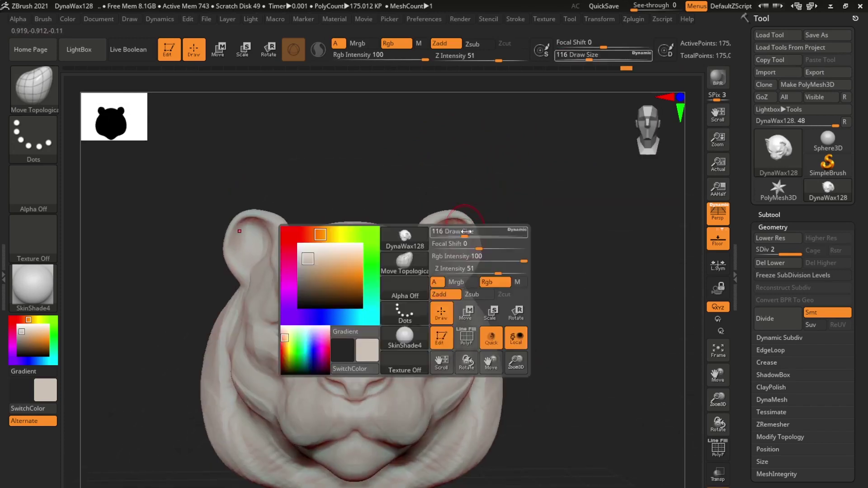
drag(466, 231, 471, 231)
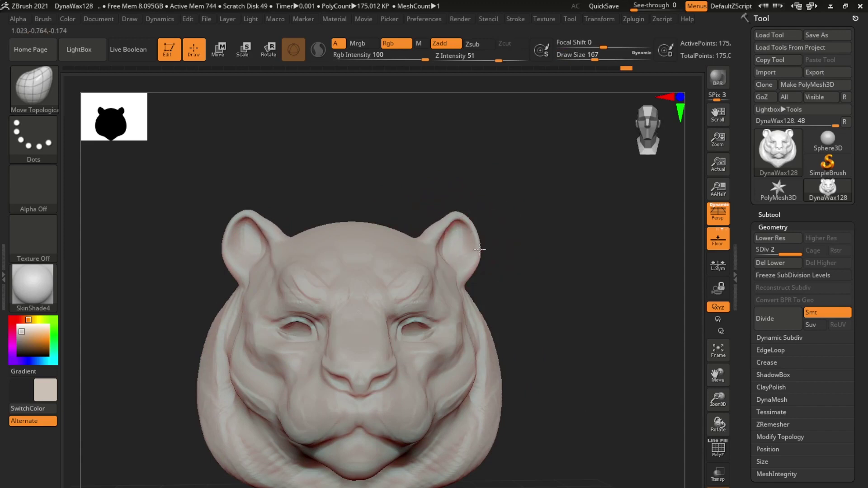
- Build up fur ridges on the ruff around the jaw and neck with ClayBuildup at draw size 167
key(b)
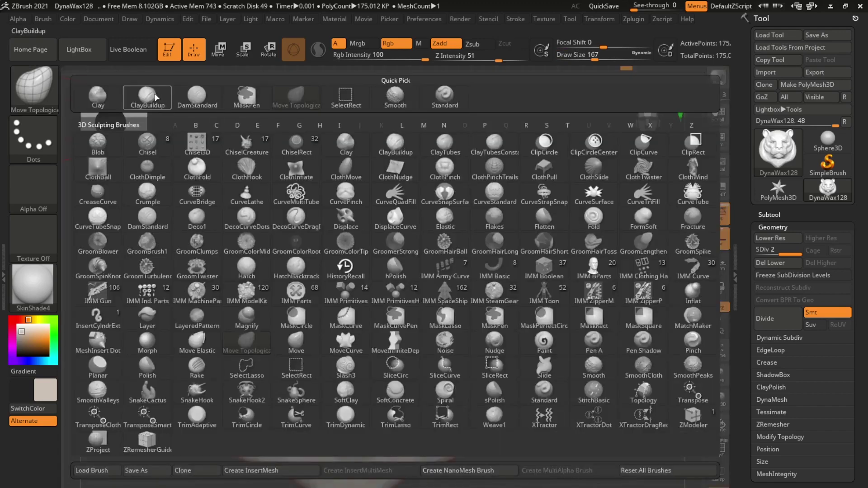
key(c)
key(b)
key(Escape)
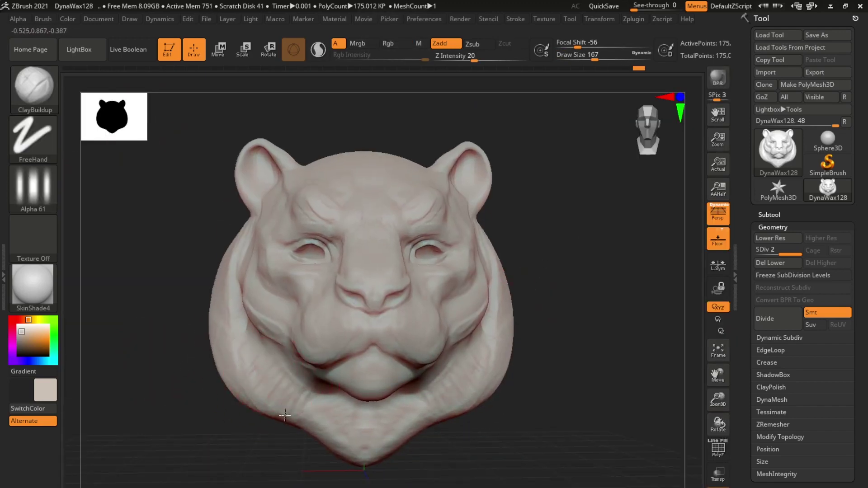
right_drag(318, 397, 333, 444)
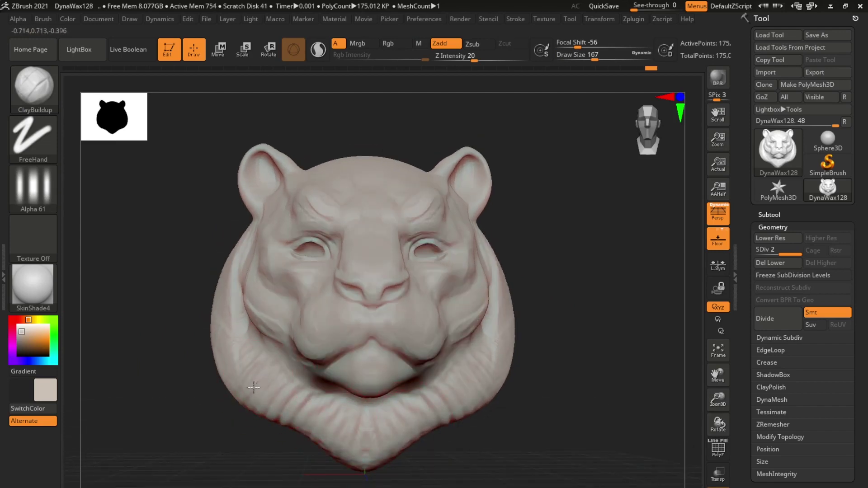
right_drag(213, 366, 249, 253)
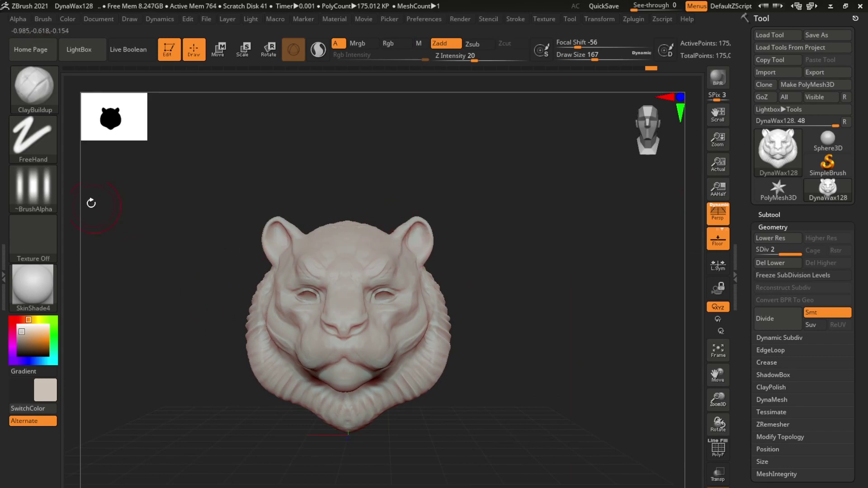
- Adjust the overall head and neck silhouette with Move Topological at draw sizes 386 and 197
click(46, 97)
key(m)
key(t)
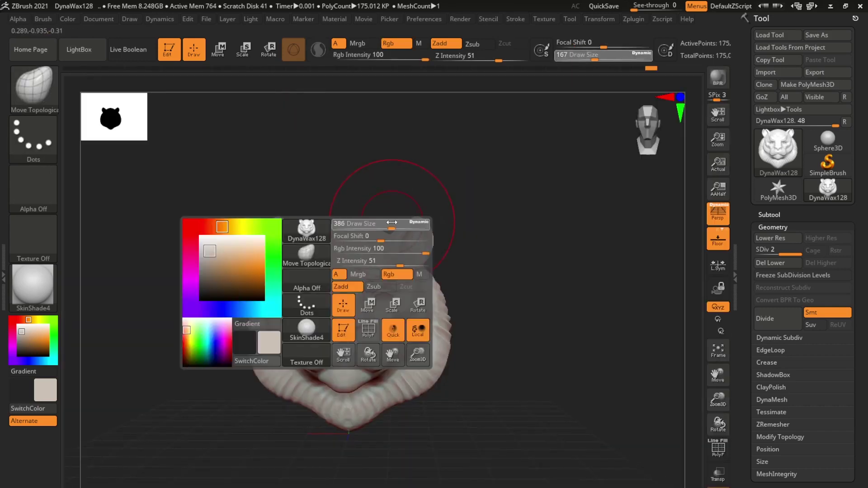
mouse_move(357, 167)
mouse_down()
mouse_move(525, 202)
mouse_move(330, 217)
mouse_up()
drag(303, 244, 317, 251)
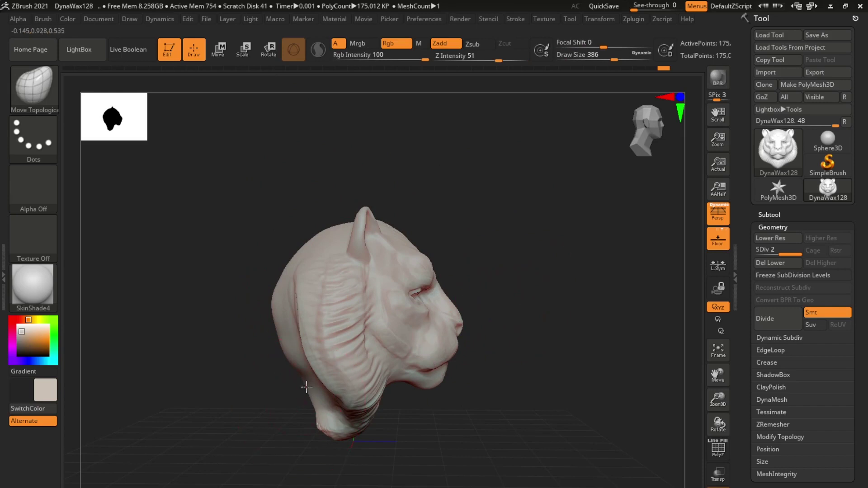
shift+drag(307, 387, 475, 300)
key(space)
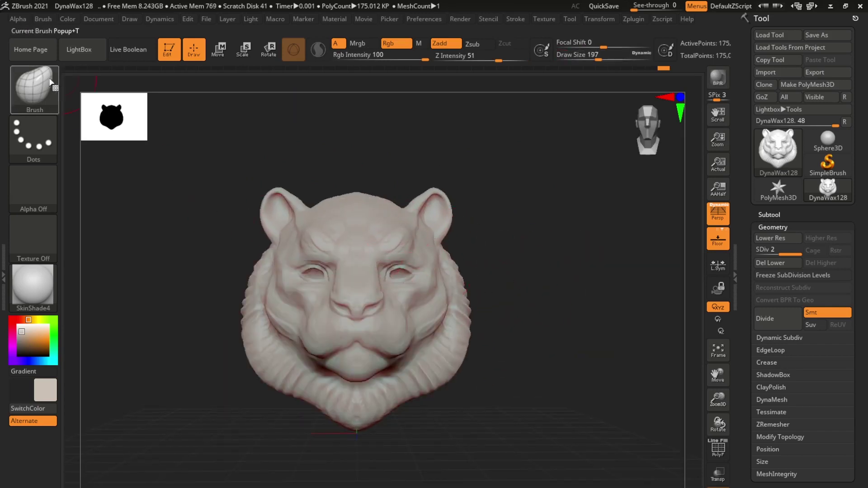
- Build up fur clumps on the side mane with ClayBuildup, using a solid square alpha at draw size 104
click(52, 81)
click(163, 93)
mouse_move(465, 261)
mouse_down()
mouse_move(320, 271)
mouse_move(317, 286)
mouse_up()
click(33, 186)
click(196, 196)
key(space)
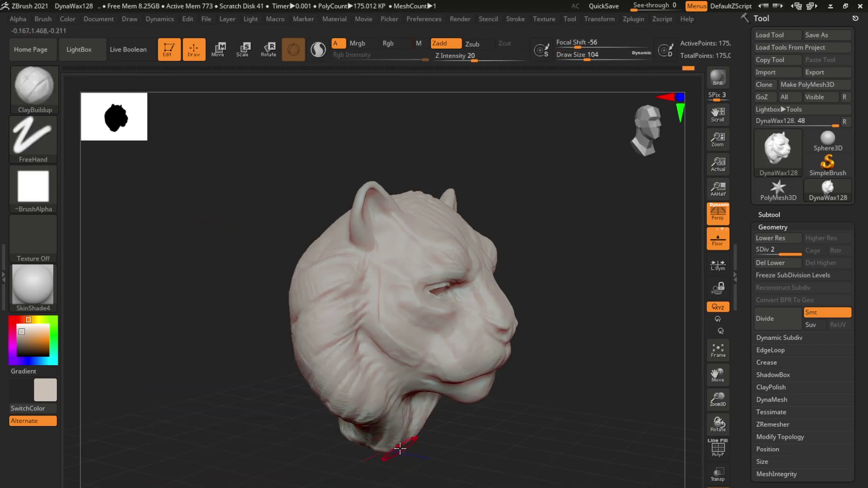
mouse_move(400, 448)
shift+mouse_down()
mouse_move(453, 426)
mouse_move(436, 417)
mouse_move(464, 409)
mouse_move(514, 413)
mouse_move(561, 345)
mouse_move(537, 284)
mouse_move(534, 291)
mouse_move(591, 348)
mouse_move(545, 367)
mouse_move(528, 418)
mouse_move(350, 450)
mouse_move(407, 403)
shift+mouse_up()
drag(578, 315, 364, 341)
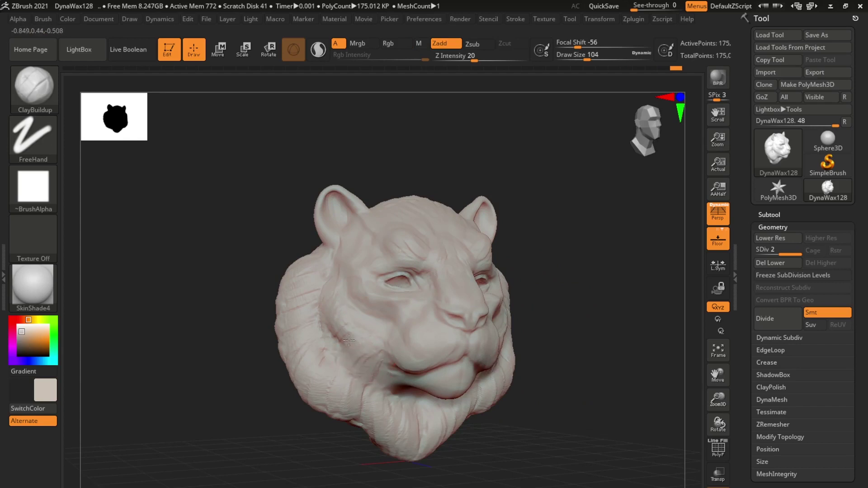
mouse_move(549, 317)
shift+mouse_down()
mouse_move(570, 300)
mouse_move(601, 300)
shift+mouse_up()
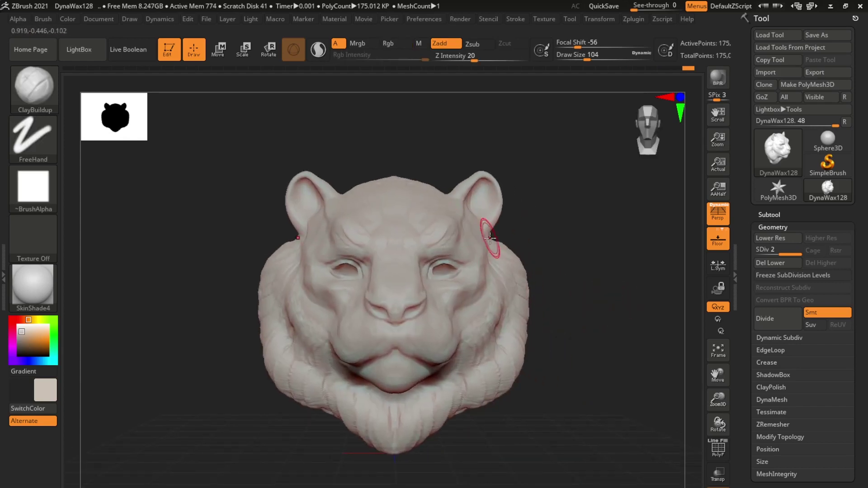
- Add cheek fur, whisker-pad folds and chin volume with ClayBuildup at draw size 104
right_drag(409, 379, 510, 365)
right_drag(425, 376, 449, 362)
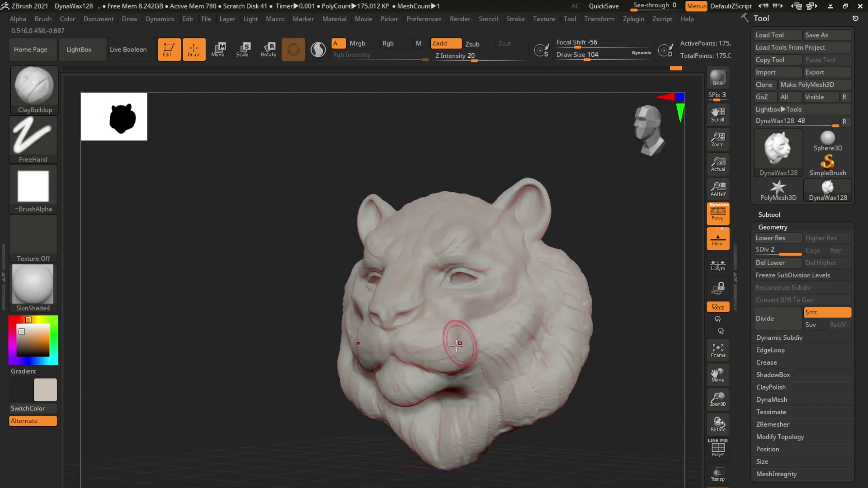
shift+right_drag(573, 320, 534, 319)
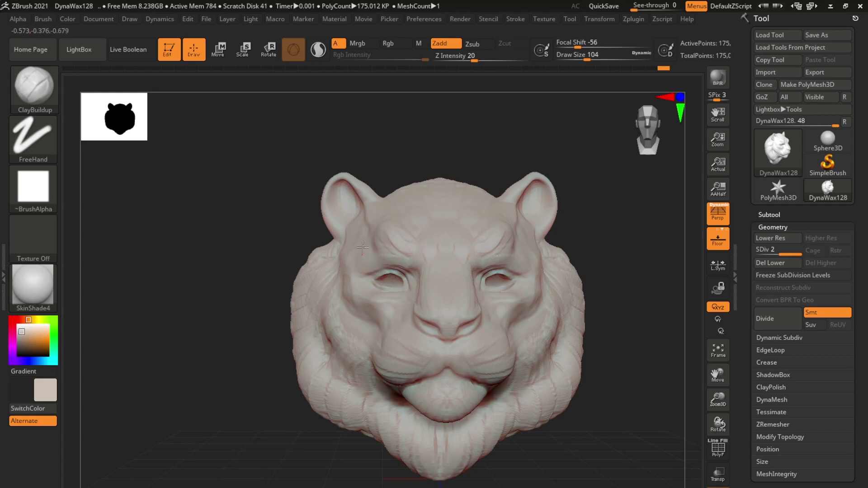
right_drag(515, 244, 547, 216)
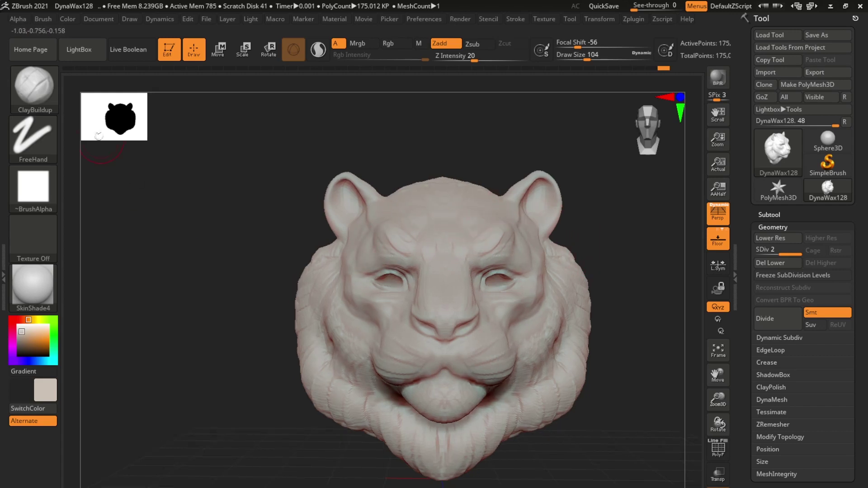
- Widen the nose and reshape the muzzle and brow area with Move Topological, starting at draw size 268
key(b)
key(m)
key(t)
key(space)
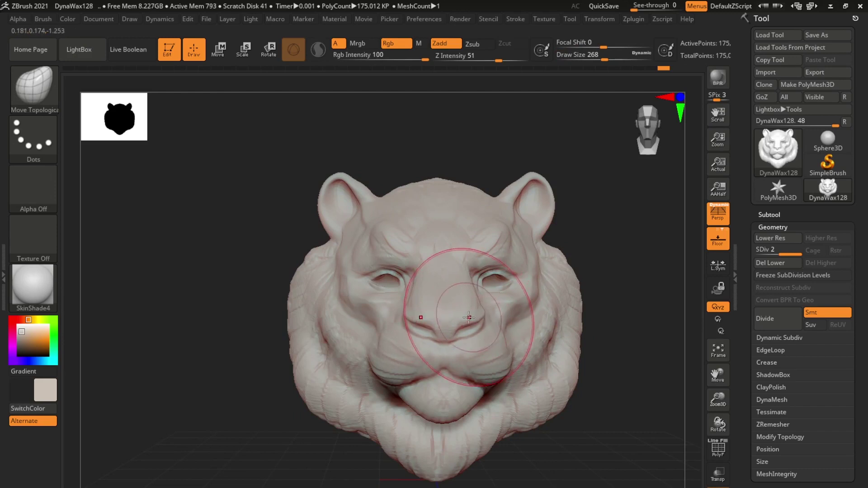
key(space)
drag(479, 264, 476, 263)
drag(603, 254, 668, 252)
mouse_move(477, 264)
mouse_down()
mouse_move(629, 256)
mouse_move(400, 259)
mouse_move(490, 267)
mouse_up()
key(space)
- Build up the brows and eyelids around the eyes with the Clay brush at draw size 54
key(b)
key(c)
key(l)
key(space)
key(space)
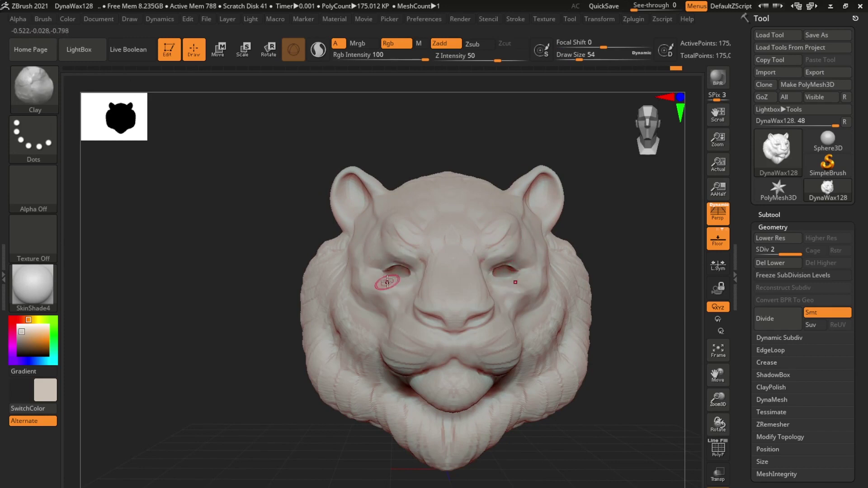
right_drag(500, 291, 523, 267)
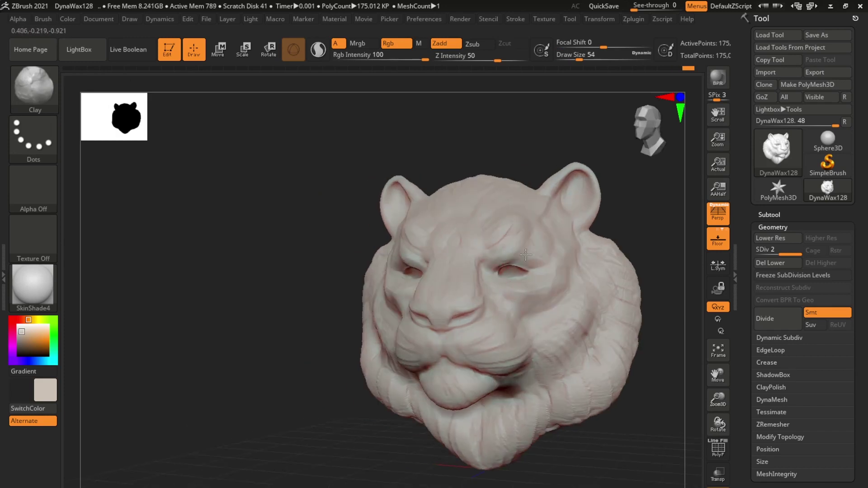
key(space)
drag(526, 255, 516, 258)
- Refine the brows, nose bridge and upper muzzle with the Clay brush at draw size 68
right_drag(550, 257, 472, 231)
key(space)
drag(458, 238, 475, 237)
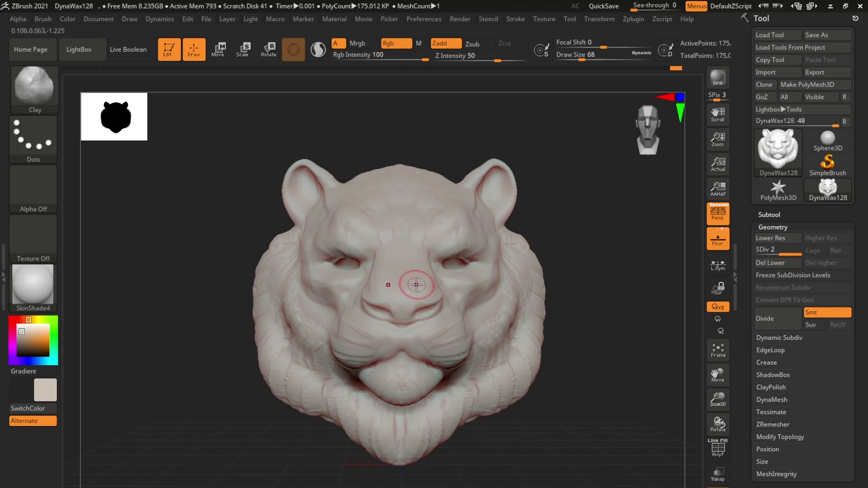
right_drag(417, 285, 435, 263)
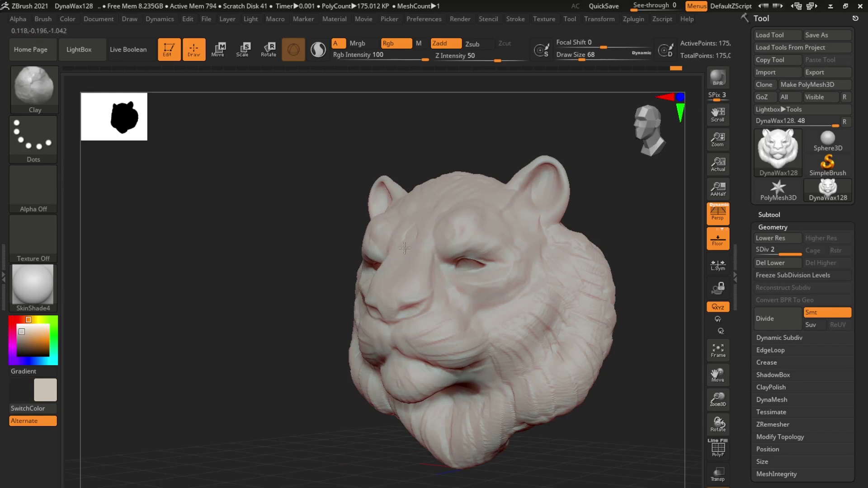
right_drag(440, 301, 565, 285)
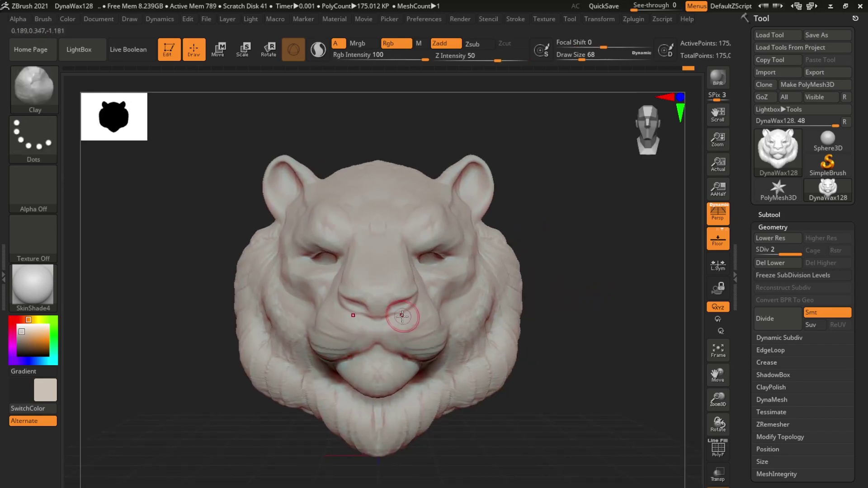
- Sculpt the nostrils and the groove below the nose with ClayBuildup at draw sizes 46 and 54
key(space)
key(b)
key(c)
key(b)
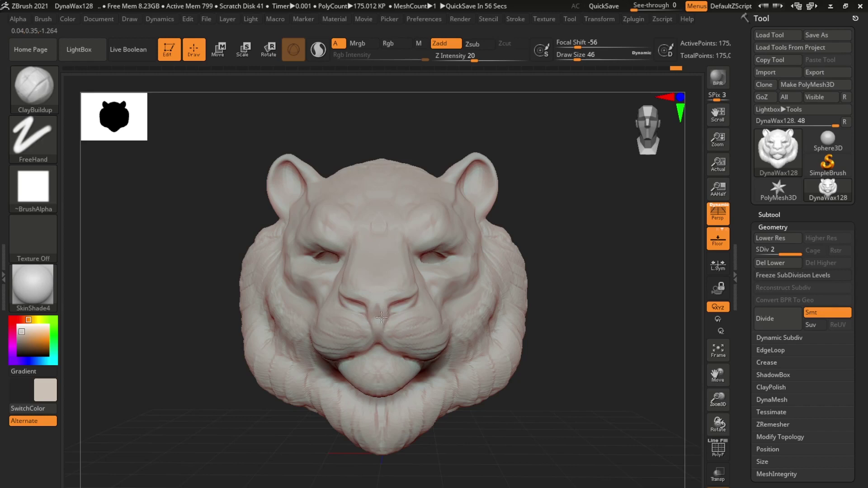
drag(541, 282, 551, 261)
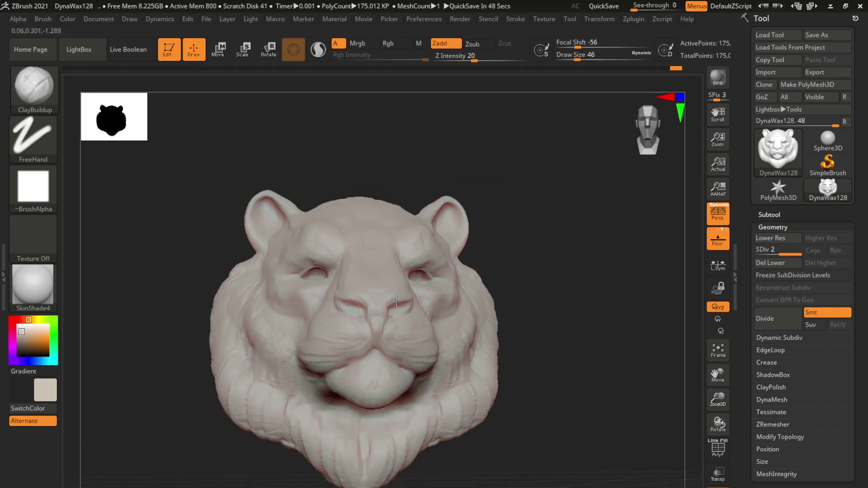
right_drag(381, 311, 431, 261)
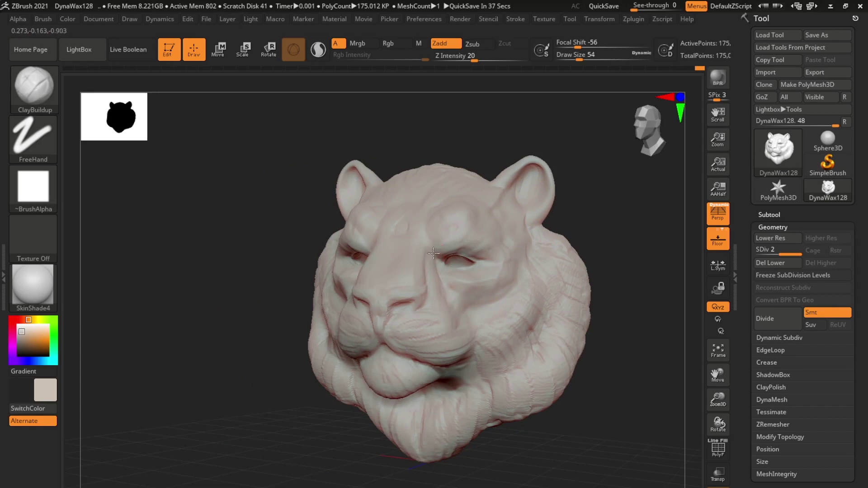
shift+drag(264, 325, 270, 322)
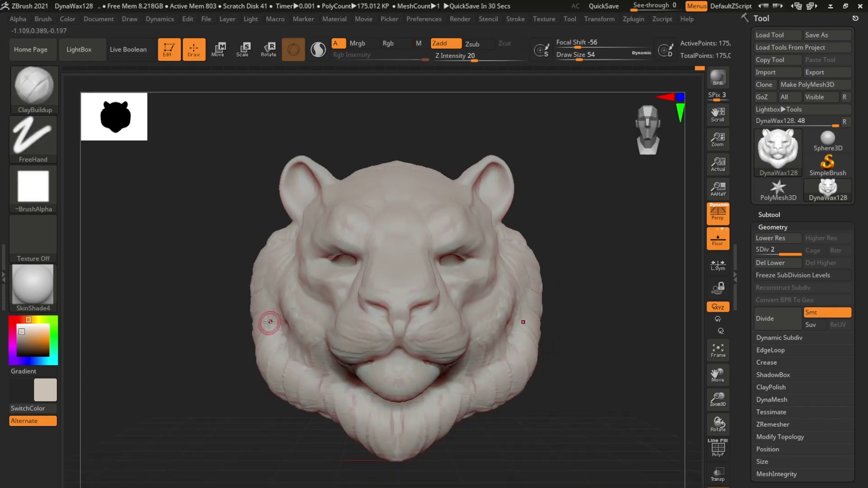
- Pull the whisker pads and chin downward with Move Topological at draw size 280
key(b)
key(m)
key(t)
key(space)
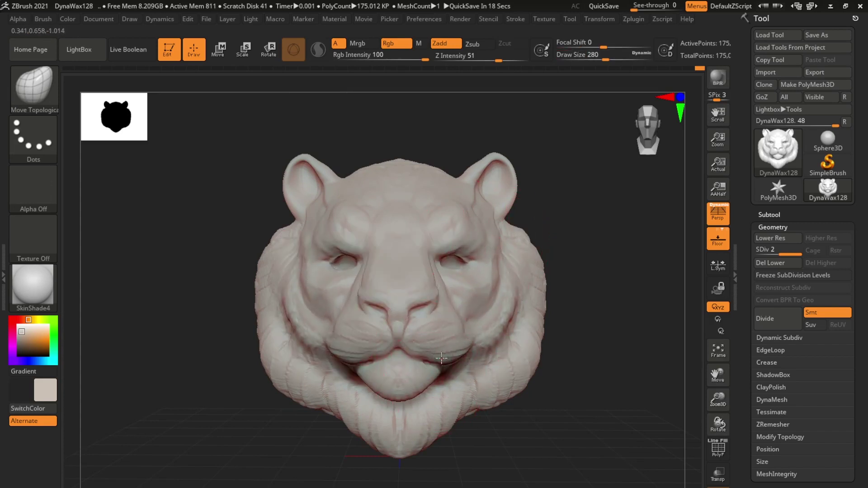
drag(398, 360, 398, 394)
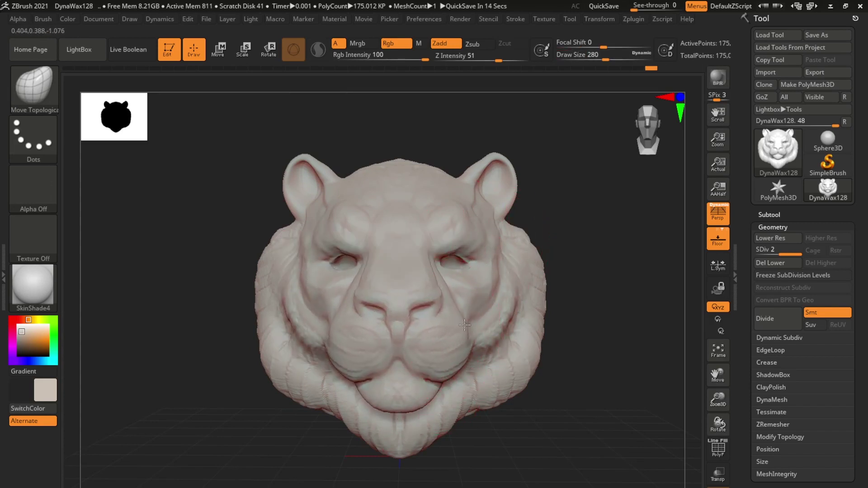
drag(576, 305, 426, 281)
mouse_move(566, 290)
mouse_down()
mouse_move(533, 223)
mouse_move(534, 190)
mouse_move(440, 281)
mouse_move(424, 277)
mouse_up()
- Refine the eye shapes with Move Topological at draw size 77 and DamStandard at draw size 54
key(space)
key(space)
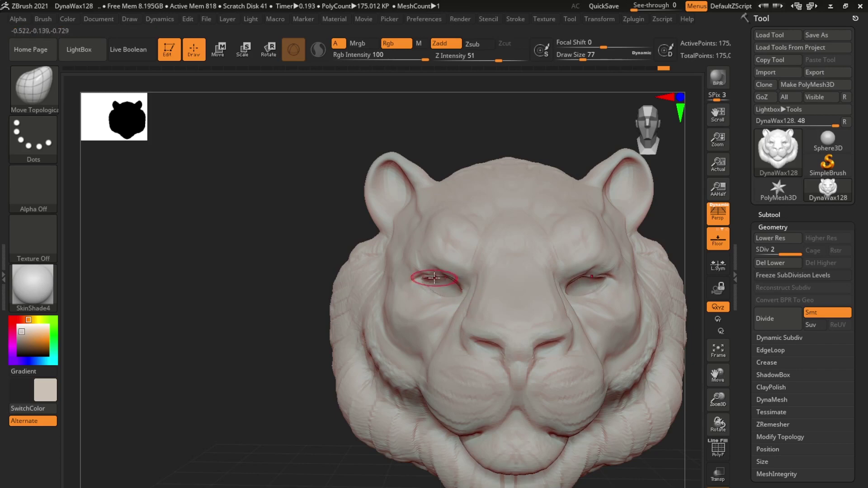
key(b)
key(d)
key(s)
mouse_move(435, 278)
right_down()
mouse_move(416, 256)
mouse_move(407, 271)
mouse_move(291, 306)
mouse_move(212, 360)
mouse_move(518, 236)
mouse_move(427, 235)
right_up()
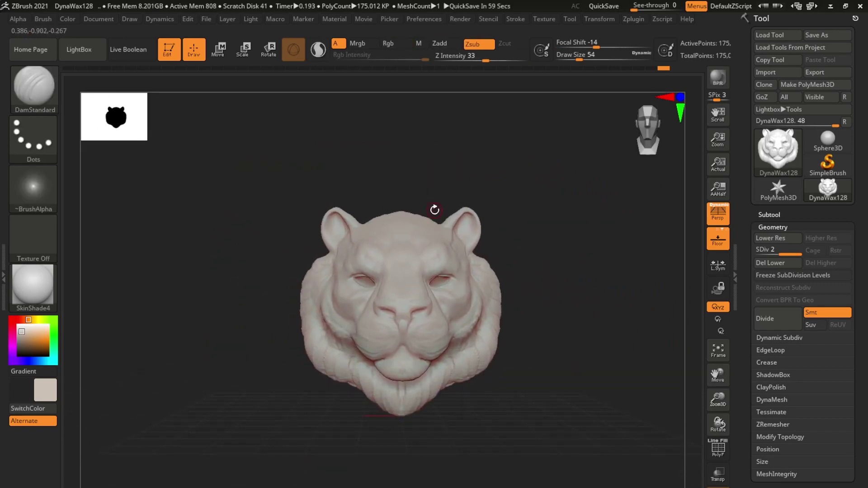
- Duplicate the head subtool and make the copy active
click(768, 214)
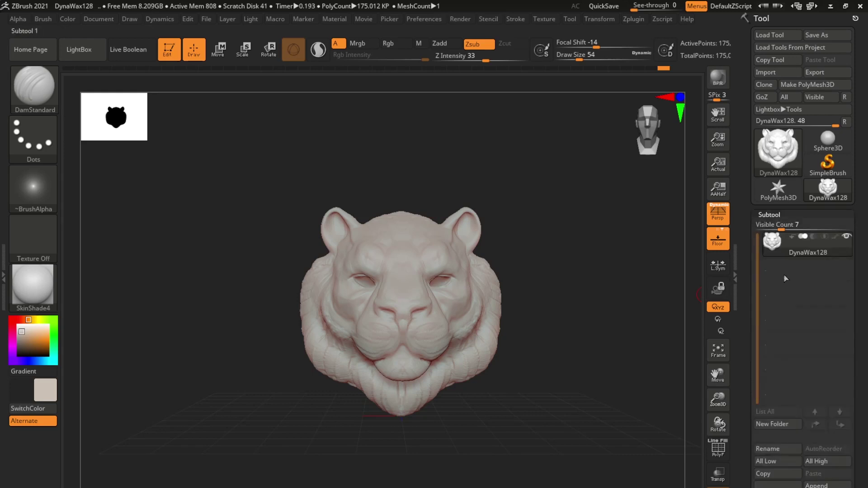
key(ctrl+shift+d)
click(808, 272)
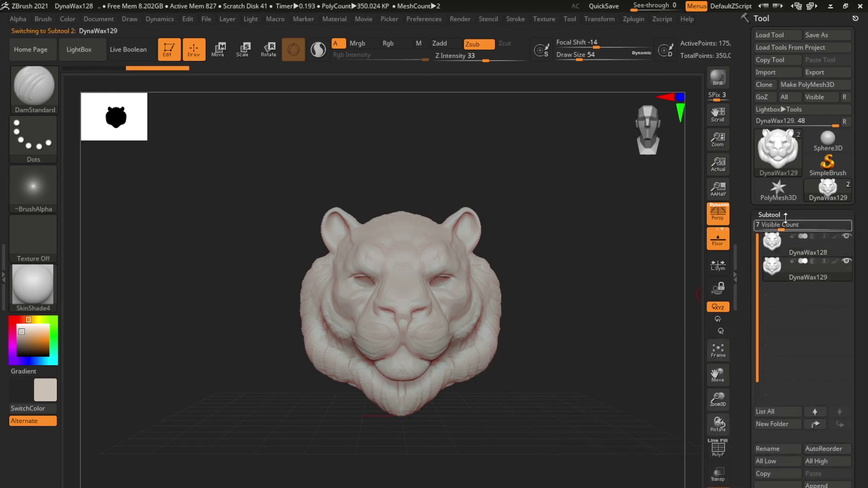
click(769, 214)
- Build a tuft of mane on top of the head with ClayBuildup at draw size 124, using Z Intensity 47 and 26
key(b)
key(c)
key(b)
key(space)
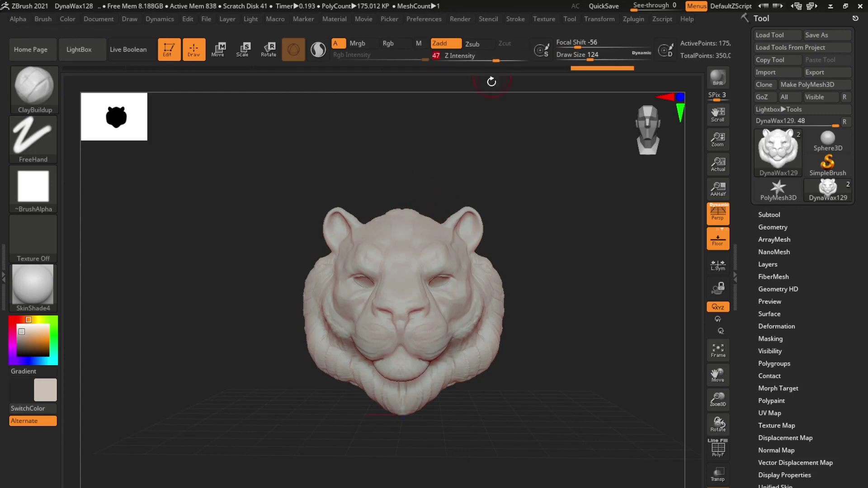
click(496, 60)
mouse_move(420, 218)
mouse_down()
mouse_move(437, 226)
mouse_move(362, 215)
mouse_move(430, 208)
mouse_up()
drag(498, 57, 480, 57)
mouse_move(417, 188)
mouse_down()
mouse_move(489, 182)
mouse_move(495, 162)
mouse_move(452, 199)
mouse_move(514, 188)
mouse_move(502, 213)
mouse_move(536, 239)
mouse_move(475, 198)
mouse_up()
- Extend the mane outward along the sides of the face with ClayBuildup at Z Intensity 26
drag(569, 156, 560, 190)
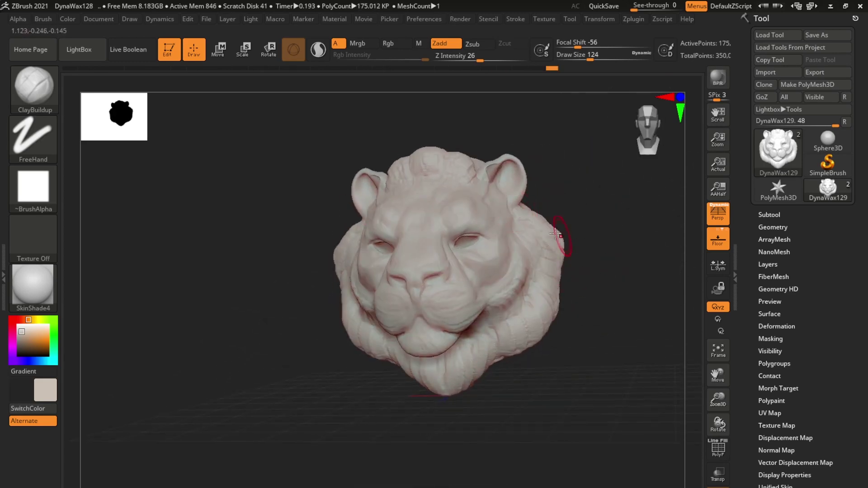
drag(555, 234, 556, 308)
mouse_move(561, 262)
mouse_down()
mouse_move(557, 317)
mouse_move(516, 339)
mouse_move(479, 393)
mouse_move(547, 309)
mouse_up()
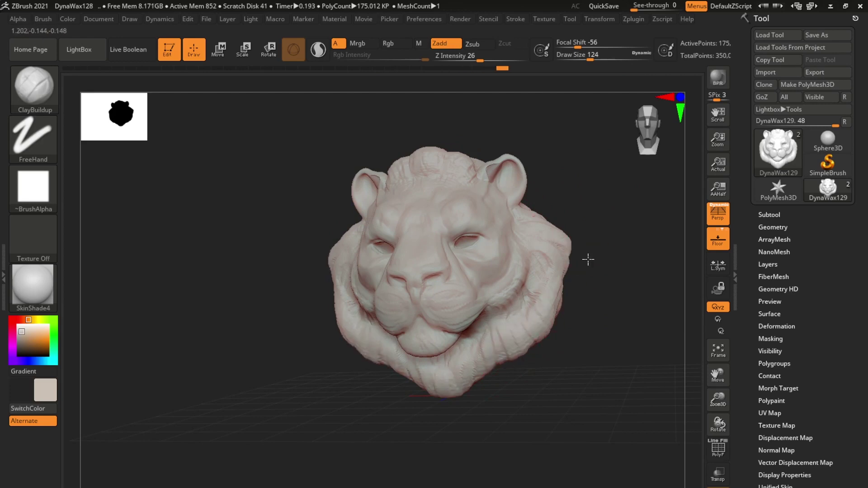
- Hide the original head subtool and carve the cleft between the muzzle and lower lip with DamStandard at draw size 42
mouse_move(588, 258)
mouse_down()
mouse_move(595, 194)
mouse_move(500, 124)
mouse_move(618, 180)
mouse_move(362, 209)
mouse_move(382, 205)
mouse_move(346, 176)
mouse_move(394, 190)
mouse_move(384, 203)
mouse_move(434, 135)
mouse_move(376, 271)
mouse_up()
mouse_move(335, 317)
shift+mouse_down()
mouse_move(370, 341)
mouse_move(408, 334)
mouse_move(422, 409)
mouse_move(649, 402)
mouse_move(525, 221)
mouse_move(467, 213)
mouse_move(494, 188)
mouse_move(571, 244)
mouse_move(504, 216)
mouse_move(489, 197)
shift+mouse_up()
key(b)
key(d)
key(s)
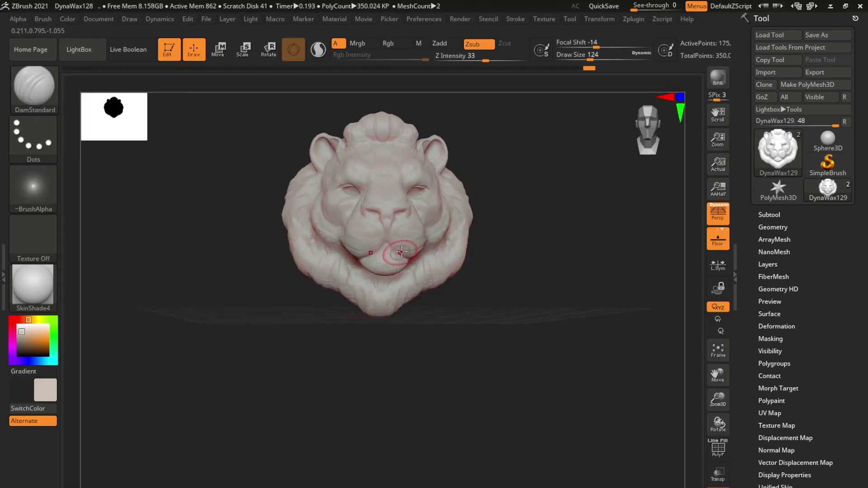
alt+drag(494, 232, 368, 184)
click(769, 215)
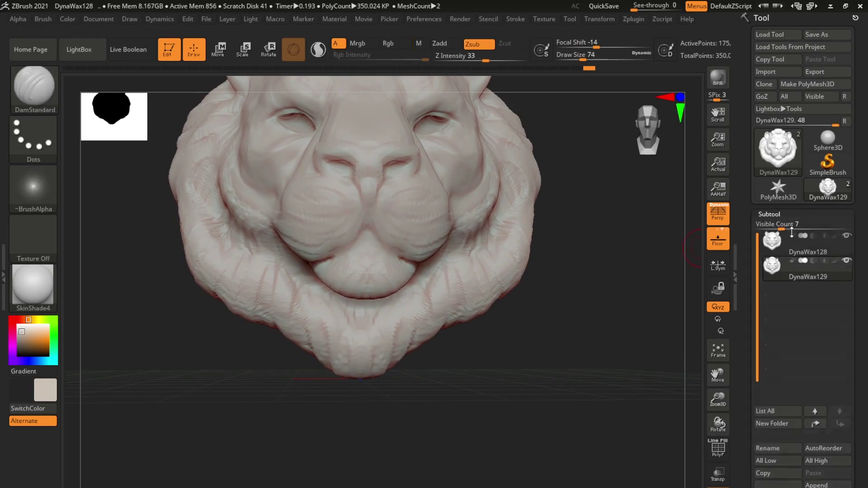
click(848, 235)
key(bracketleft)
key(bracketleft)
key(bracketleft)
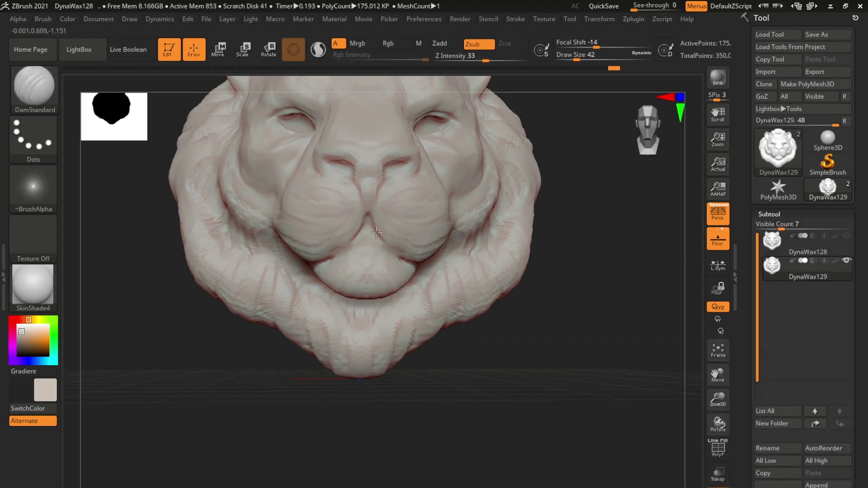
drag(367, 236, 364, 233)
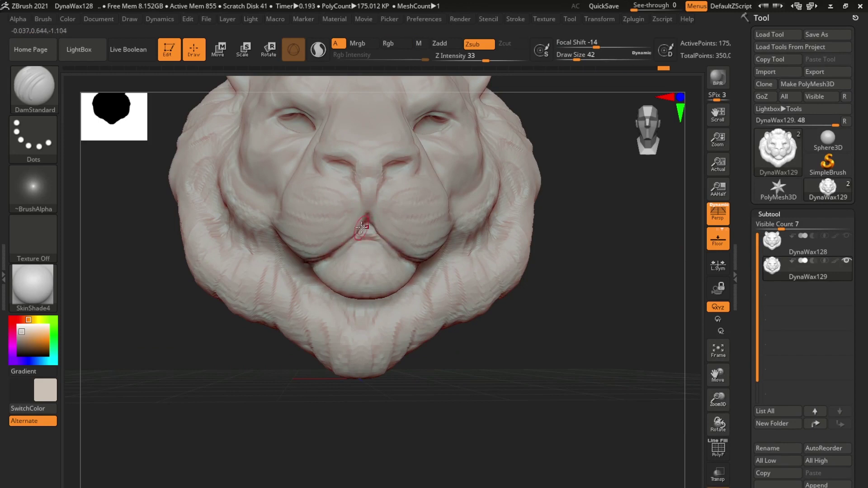
- Reshape the lower lip and chin with Move Topological at draw size 149
key(b)
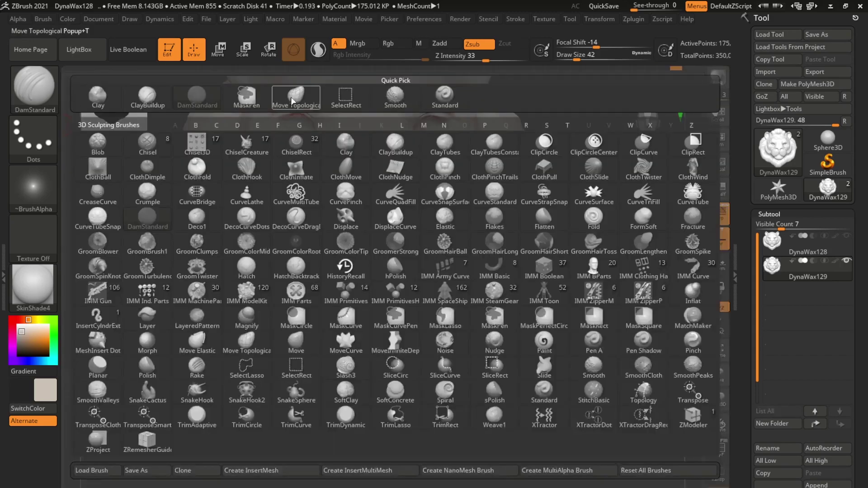
key(m)
key(t)
key(space)
drag(324, 314, 320, 295)
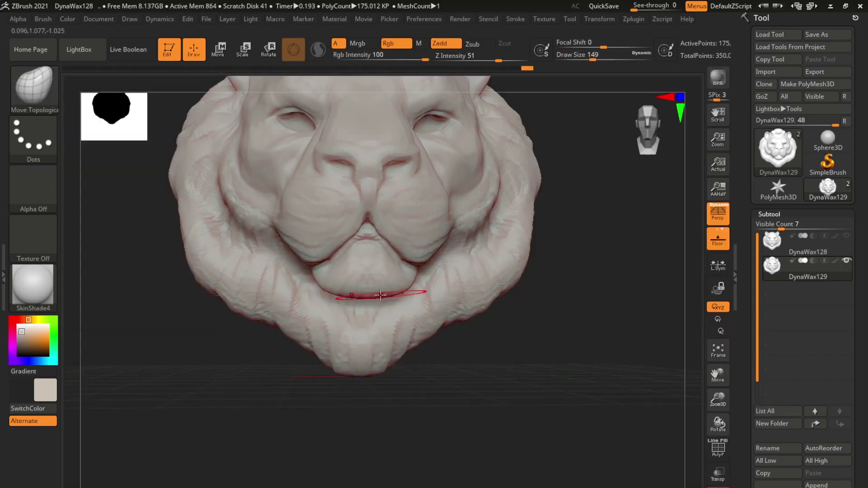
mouse_move(497, 326)
alt+mouse_down()
mouse_move(512, 310)
mouse_move(370, 279)
alt+mouse_up()
- Build up the centre of the mouth and the area below the nose with ClayBuildup at draw size 33
key(space)
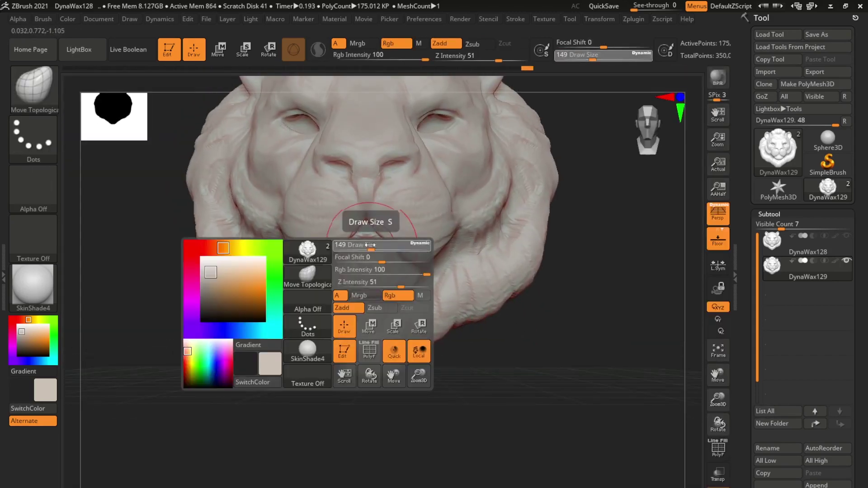
key(b)
key(c)
key(b)
key(space)
drag(434, 221, 416, 221)
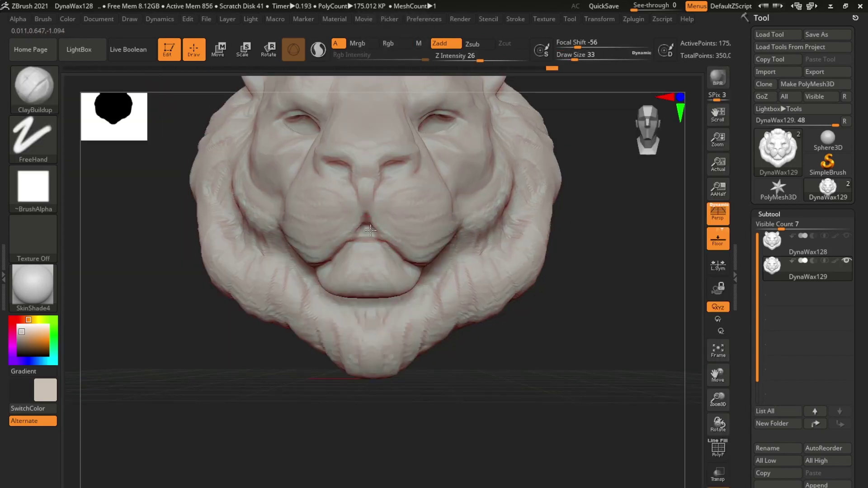
drag(376, 238, 356, 237)
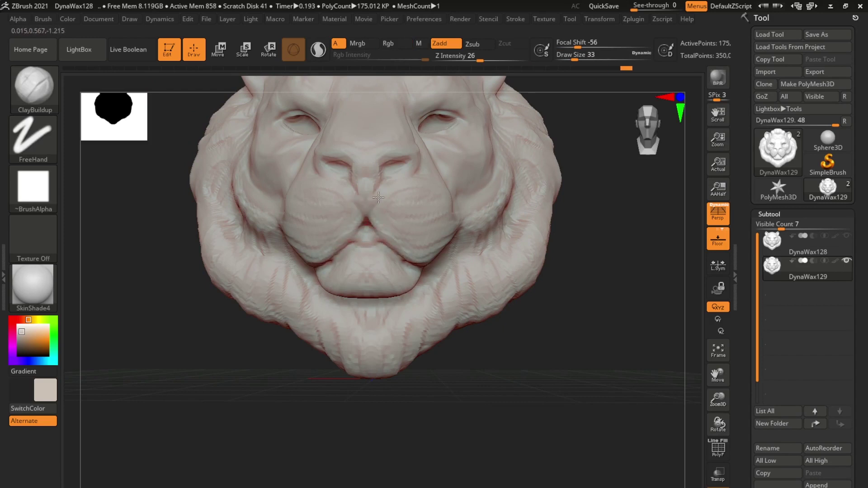
mouse_move(374, 198)
mouse_down()
mouse_move(382, 180)
mouse_move(372, 174)
mouse_up()
- Enlarge the tuft of mane on top of the head with ClayBuildup at draw size 149 and Z Intensity 26
mouse_move(480, 289)
alt+mouse_down()
mouse_move(517, 324)
mouse_move(579, 320)
mouse_move(603, 249)
alt+mouse_up()
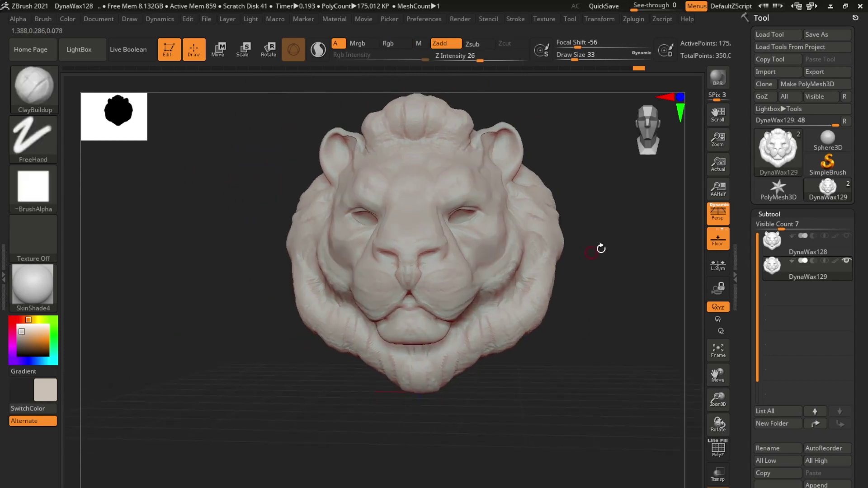
key(space)
drag(419, 138, 430, 138)
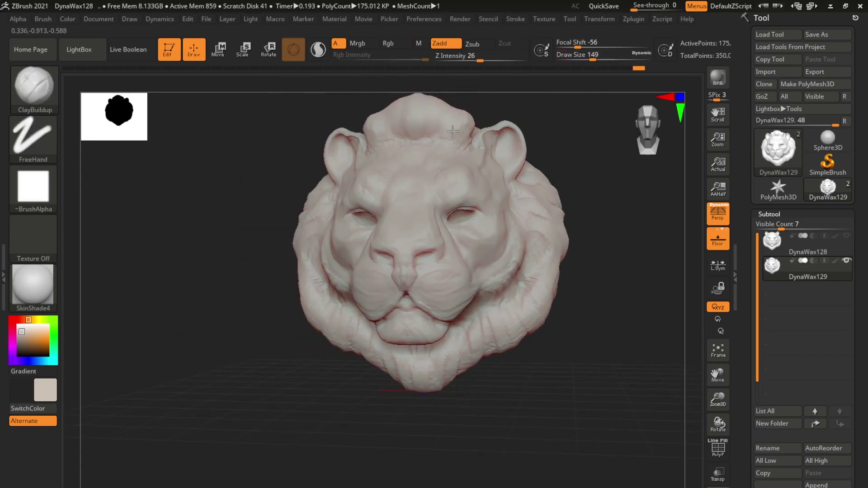
drag(450, 100, 426, 106)
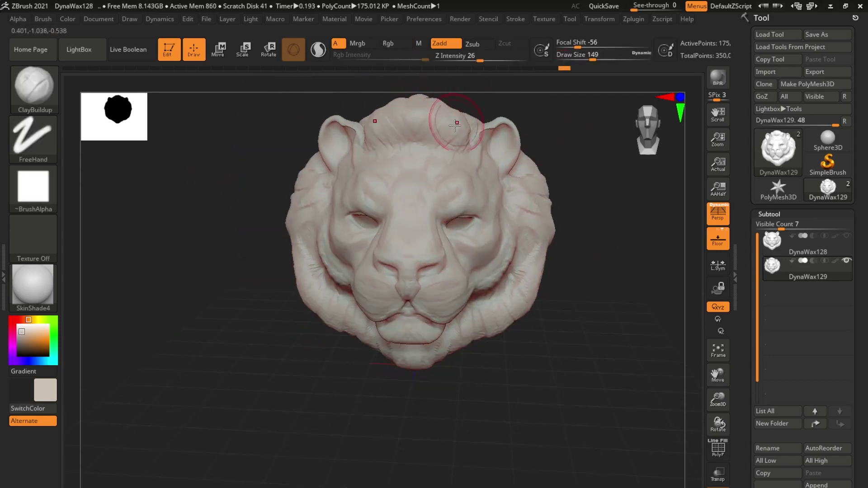
drag(349, 138, 360, 113)
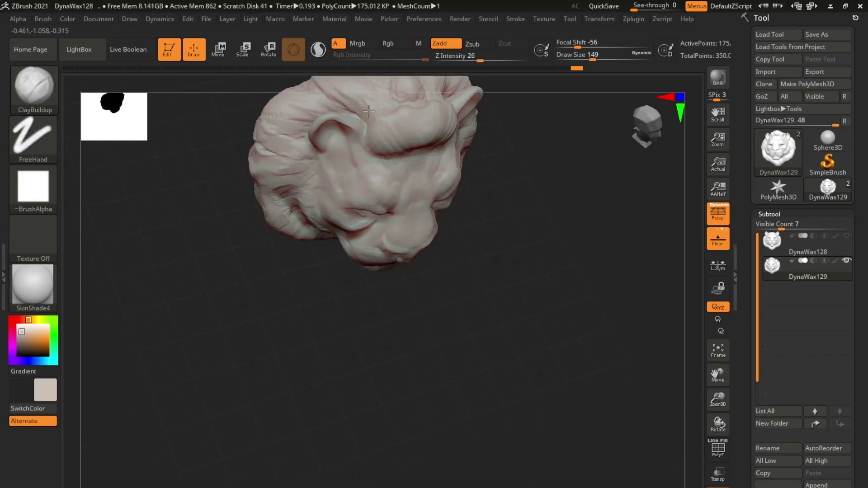
shift+drag(525, 199, 515, 194)
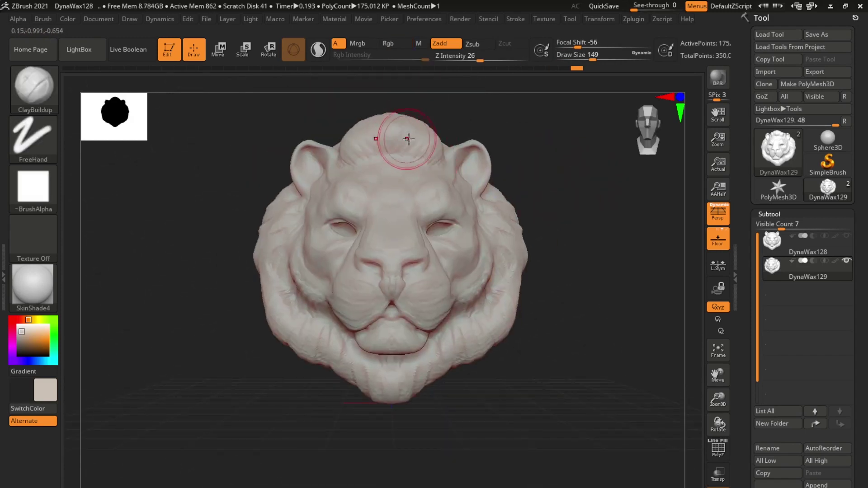
drag(461, 122, 426, 219)
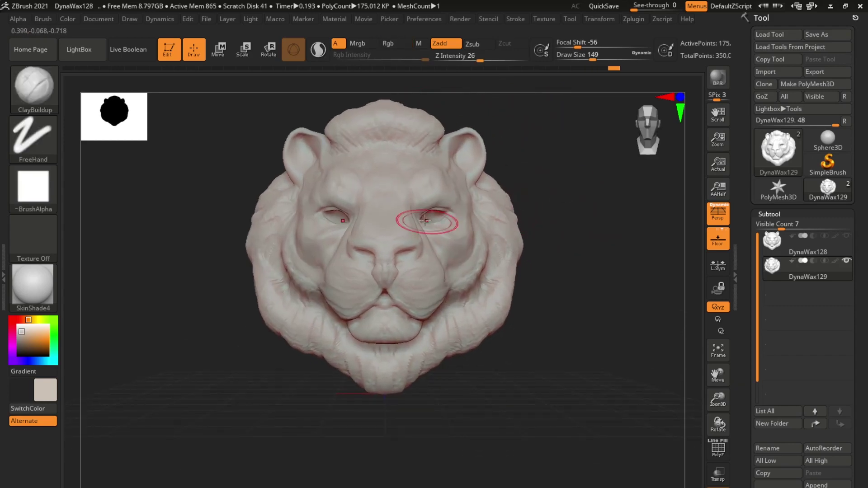
- Append a sphere subtool, scale it down and position it inside one eye socket
click(768, 213)
click(769, 213)
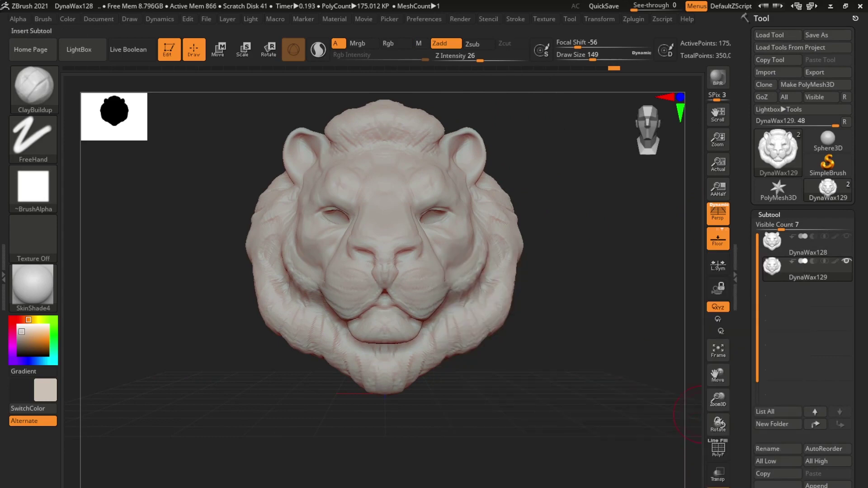
click(778, 486)
click(471, 277)
key(e)
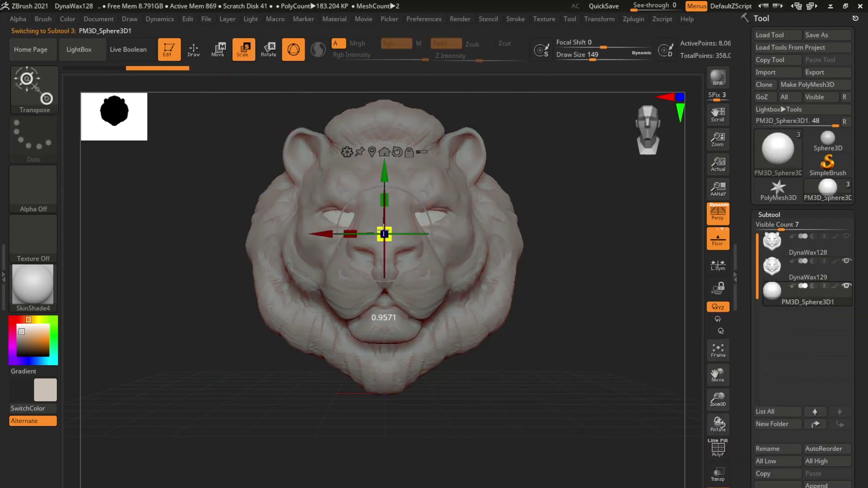
drag(317, 234, 263, 272)
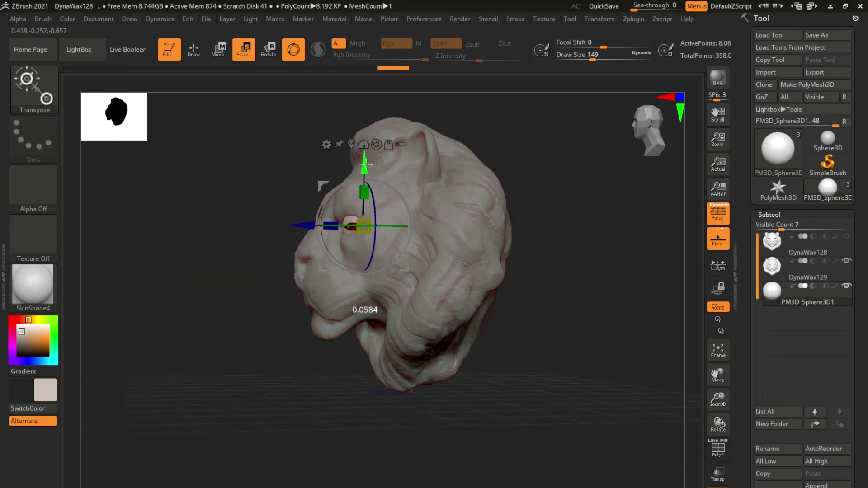
drag(367, 163, 512, 224)
- Mirror the eye sphere to the opposite socket with SubTool Master and merge both spheres into one subtool
click(634, 19)
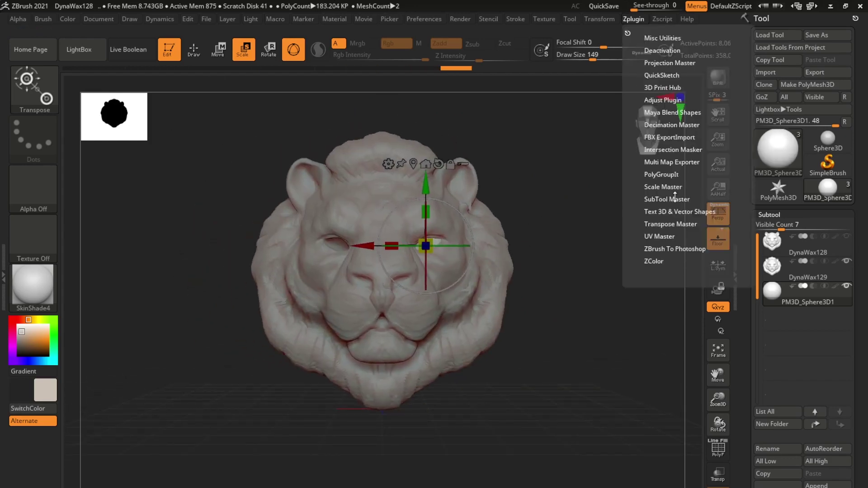
click(676, 199)
click(702, 252)
click(416, 244)
click(194, 50)
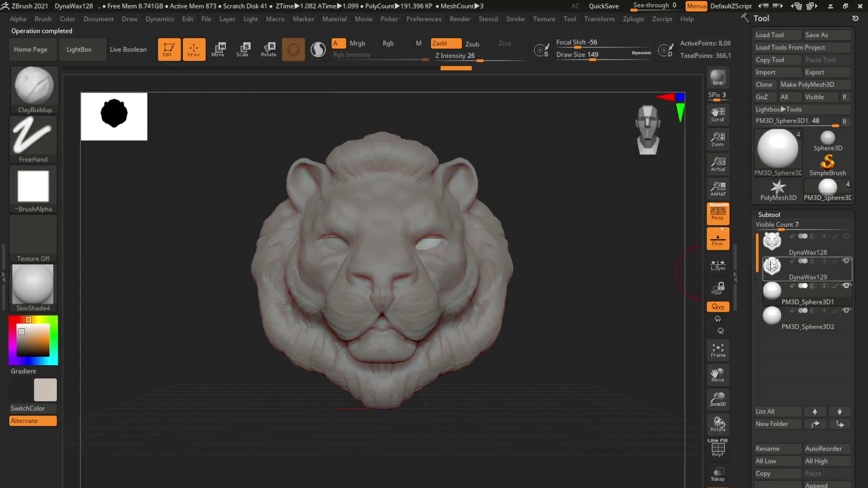
alt+click(422, 232)
key(space)
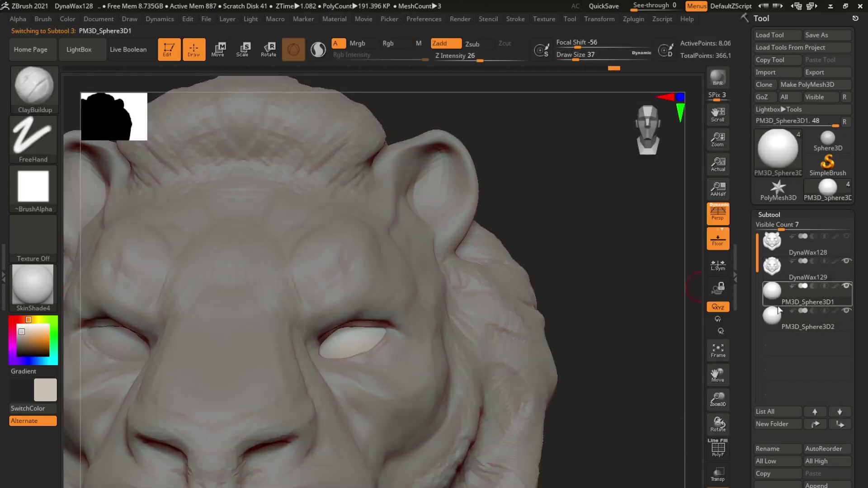
ctrl+right_drag(528, 381, 437, 241)
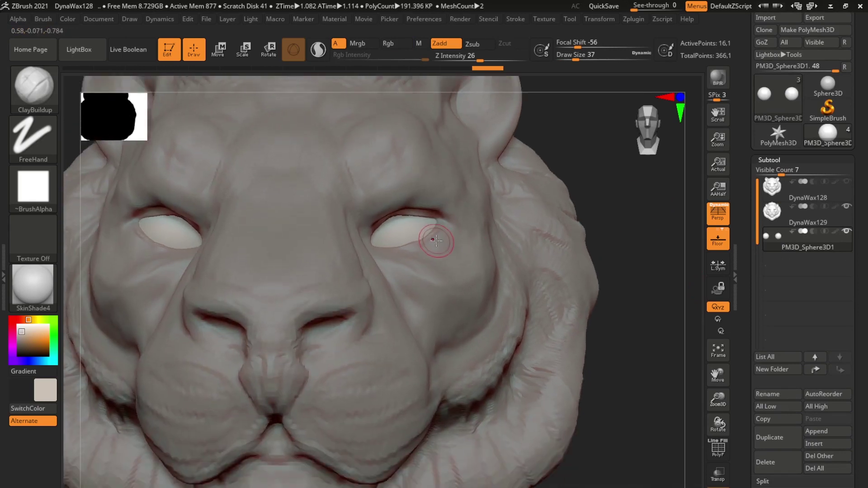
- Sculpt the pupils on both eyeballs with ClayBuildup, using draw sizes 23 and 20
key(b)
key(c)
key(l)
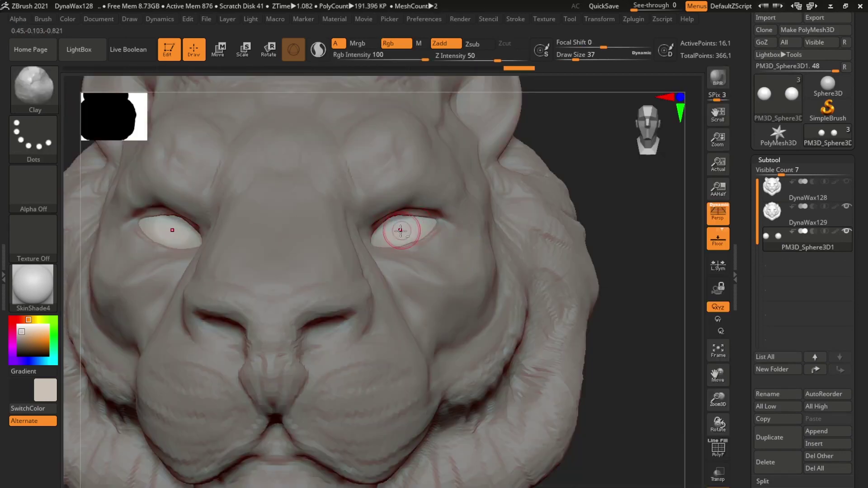
key(space)
key(b)
click(128, 103)
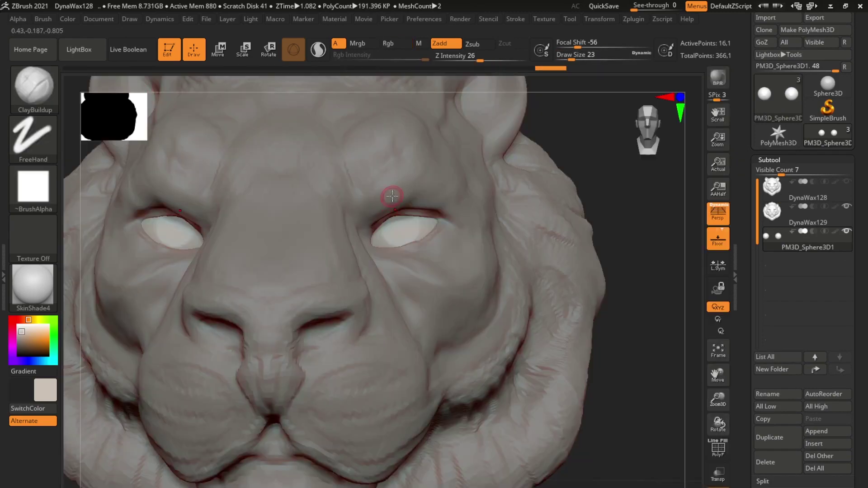
key(space)
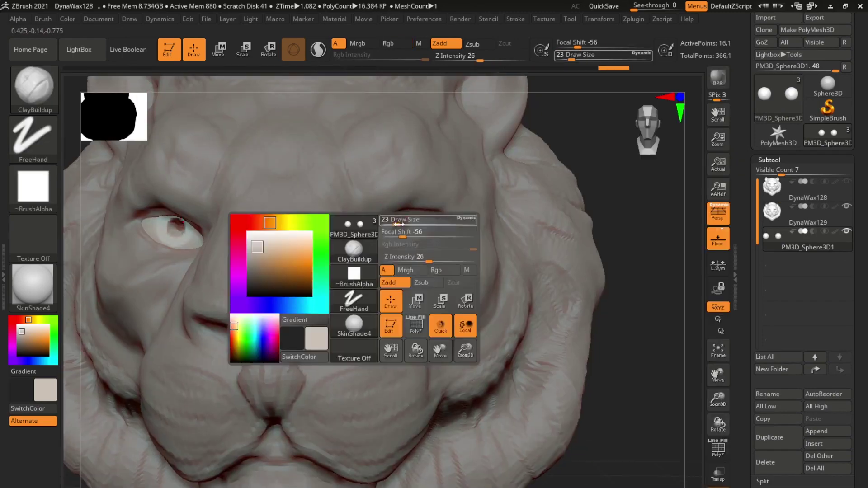
click(403, 219)
alt+drag(588, 226, 595, 194)
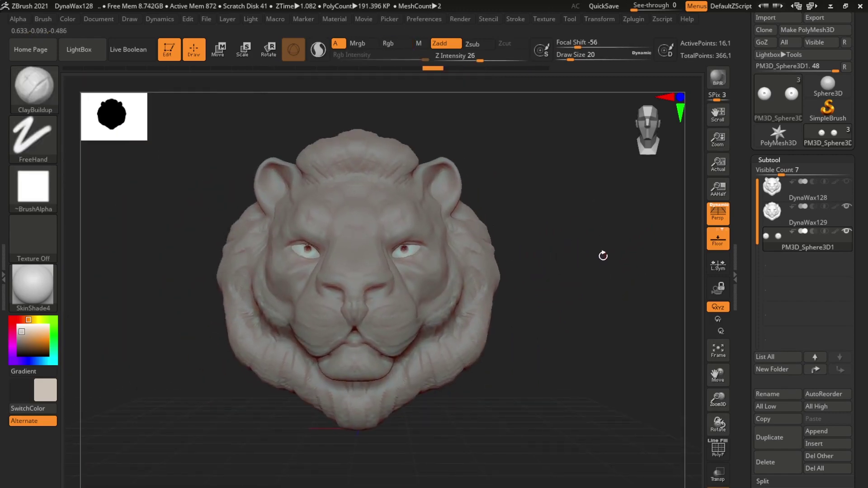
- Rework the irises on both eyeballs with ClayBuildup at draw size 33 and Clay at draw size 56
key(space)
click(437, 223)
mouse_move(407, 195)
alt+mouse_down()
mouse_move(405, 272)
mouse_move(395, 270)
alt+mouse_up()
key(space)
click(404, 271)
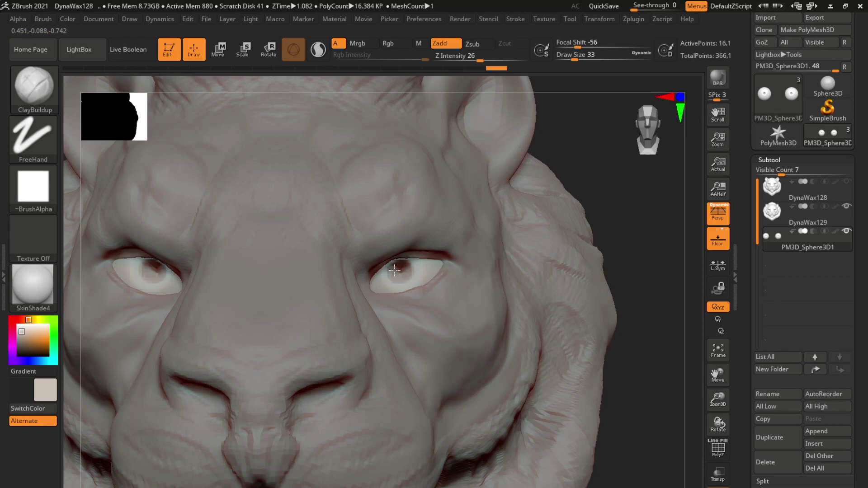
click(34, 88)
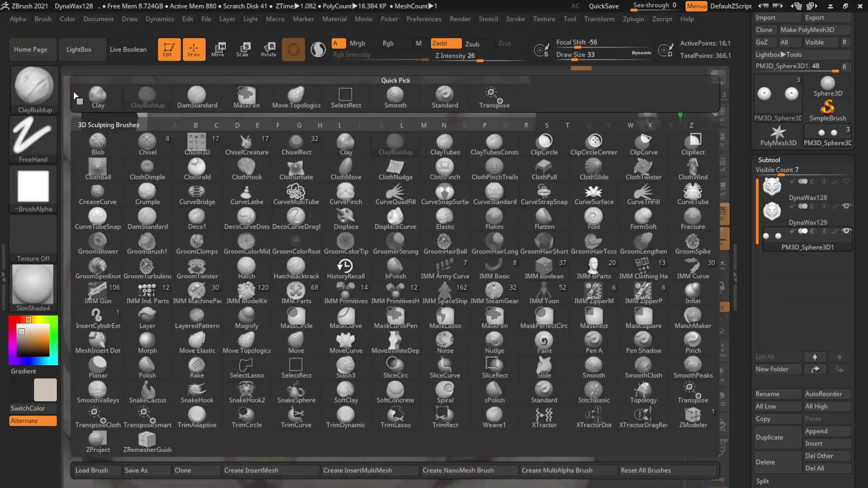
click(103, 102)
key(space)
key(f)
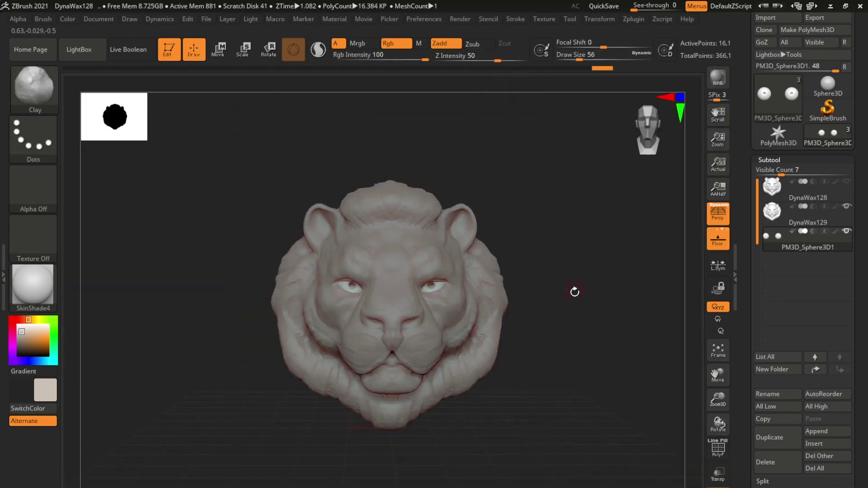
- Adjust the shape and placement of the irises with Move Topological at draw size 56
alt+right_drag(435, 233, 407, 190)
key(b)
key(m)
key(t)
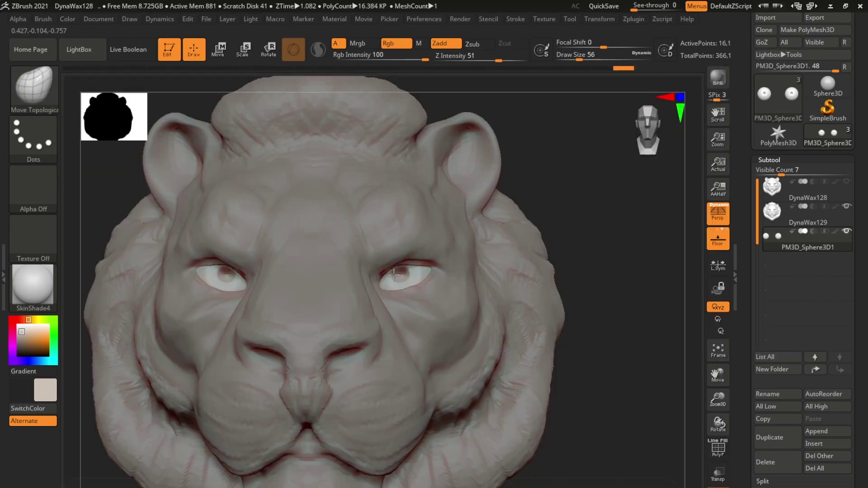
alt+right_drag(527, 292, 455, 275)
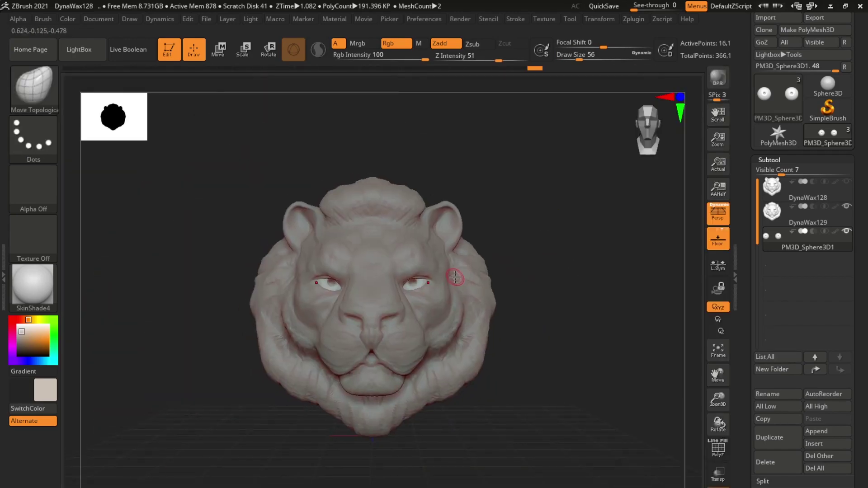
- Select the maned head subtool, enlarge the Move Topological draw size to 262, and duplicate the head
key(Up)
key(space)
click(475, 298)
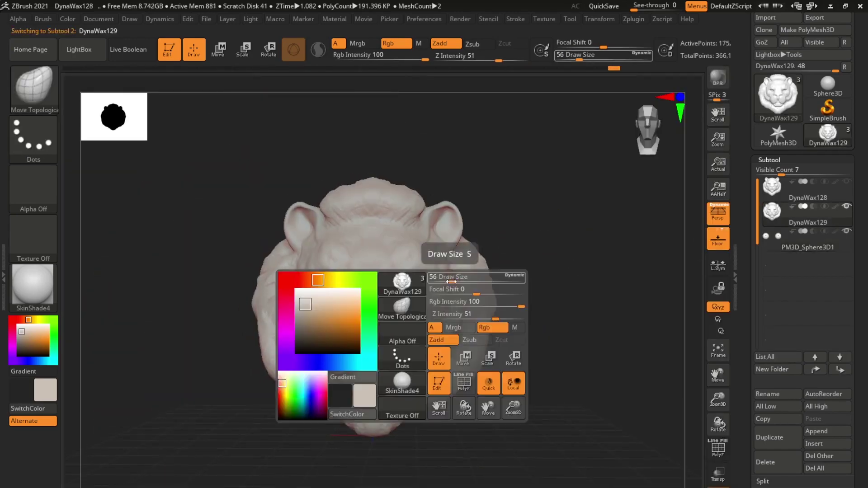
click(774, 437)
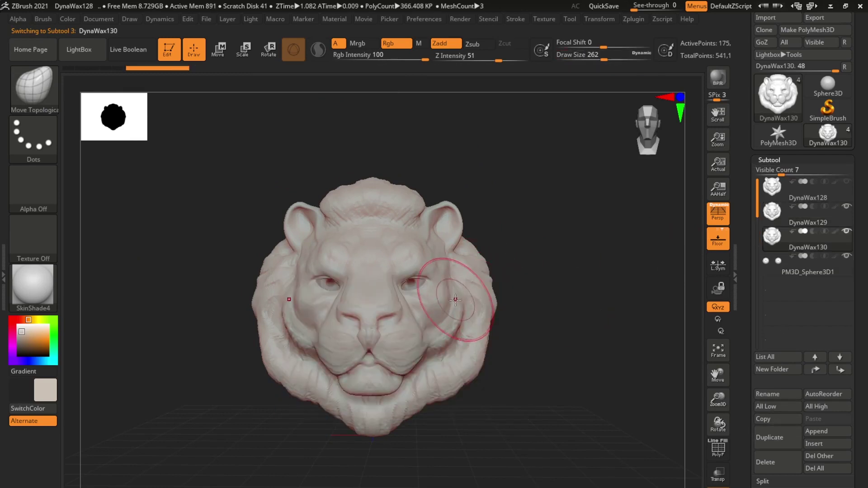
- Hide the previous maned head and reshape the new copy's face and mane with Move Topological at draw size 351
key(space)
drag(435, 308, 457, 308)
right_drag(432, 319, 443, 306)
click(847, 206)
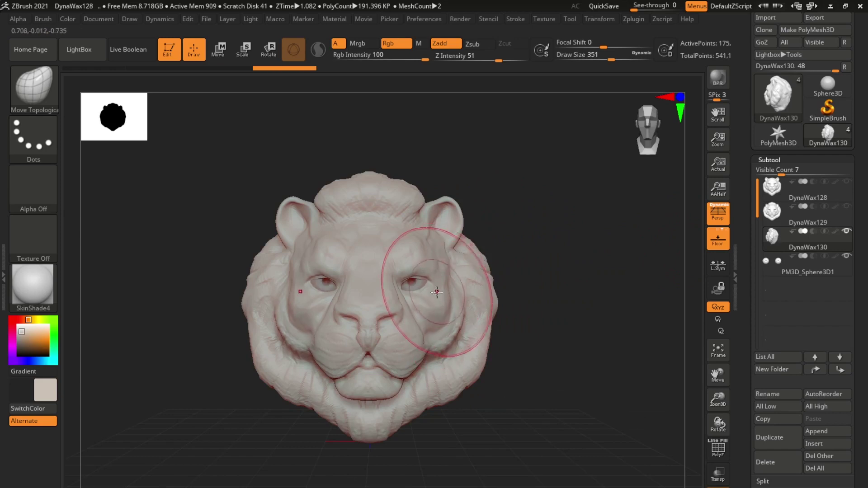
drag(416, 369, 410, 335)
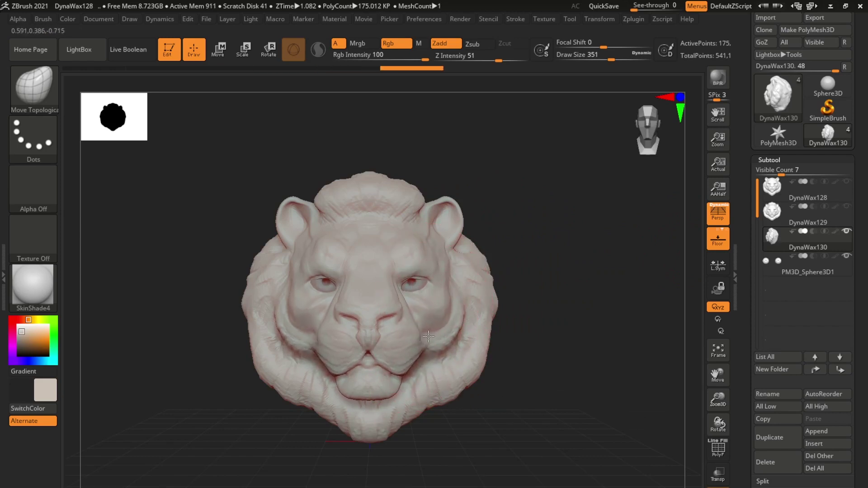
- Reshape the cheeks and mouth corners of the maned head with Move Topological at draw size 245
key(space)
drag(443, 286, 415, 286)
mouse_move(415, 286)
right_down()
mouse_move(381, 289)
mouse_move(620, 295)
mouse_move(537, 263)
mouse_move(368, 281)
right_up()
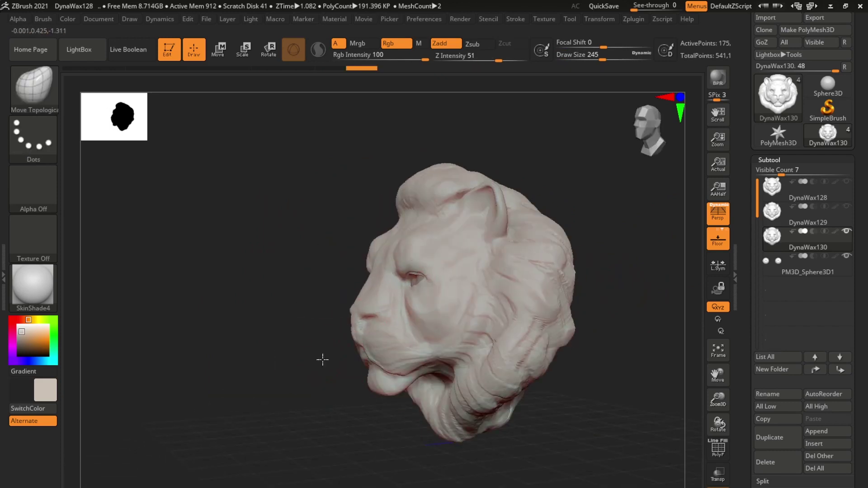
right_drag(323, 360, 568, 299)
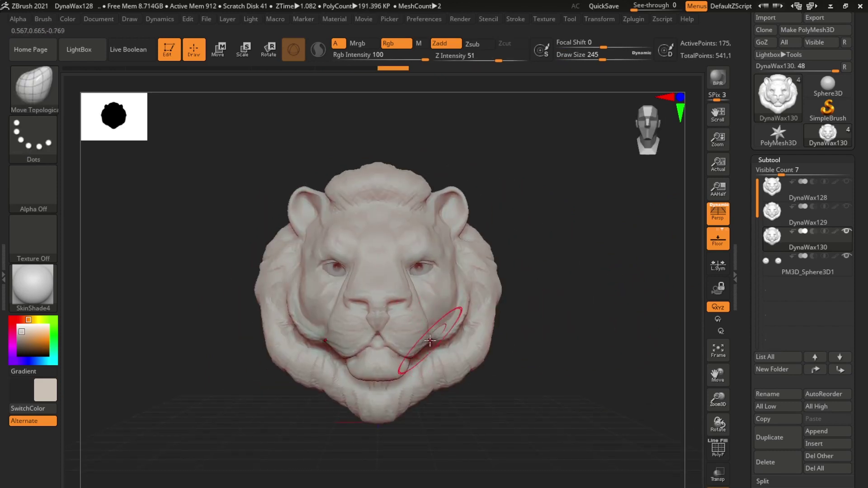
- Adjust the lower face and the sides of the mane with Move Topological at draw sizes 311 and 437
key(space)
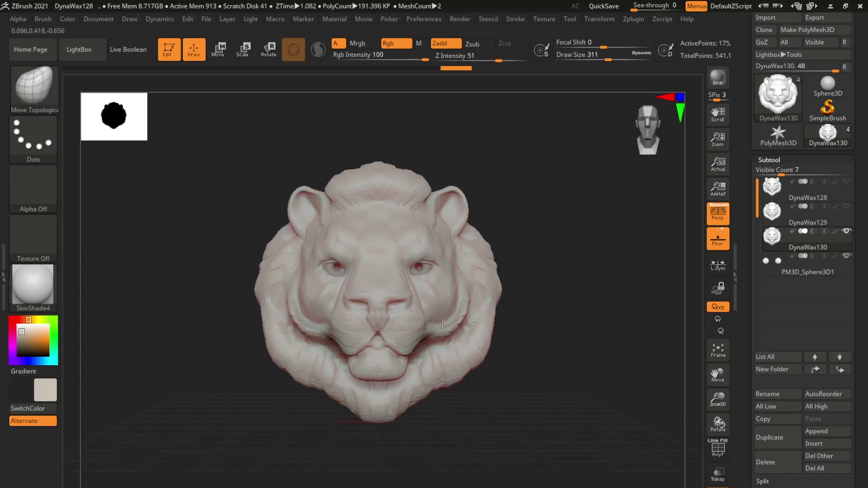
key(space)
drag(417, 348, 437, 348)
mouse_move(475, 344)
right_down()
mouse_move(512, 345)
mouse_move(407, 284)
right_up()
right_drag(463, 283, 482, 291)
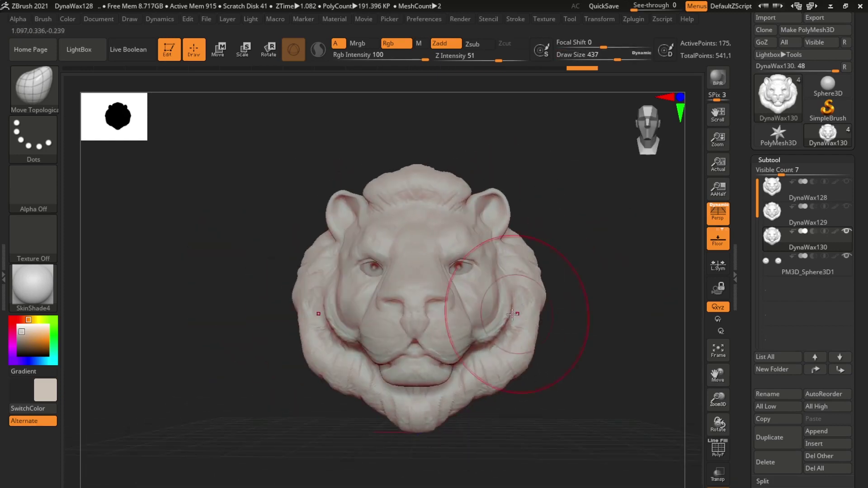
- Refine the face and muzzle contours with Move Topological at draw size 172
key(space)
drag(452, 256, 434, 256)
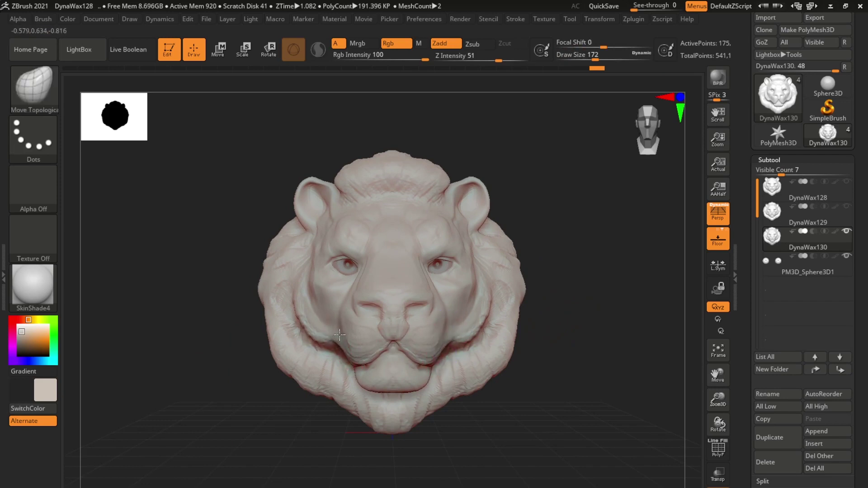
key(ctrl+shift+z)
key(ctrl+shift+z)
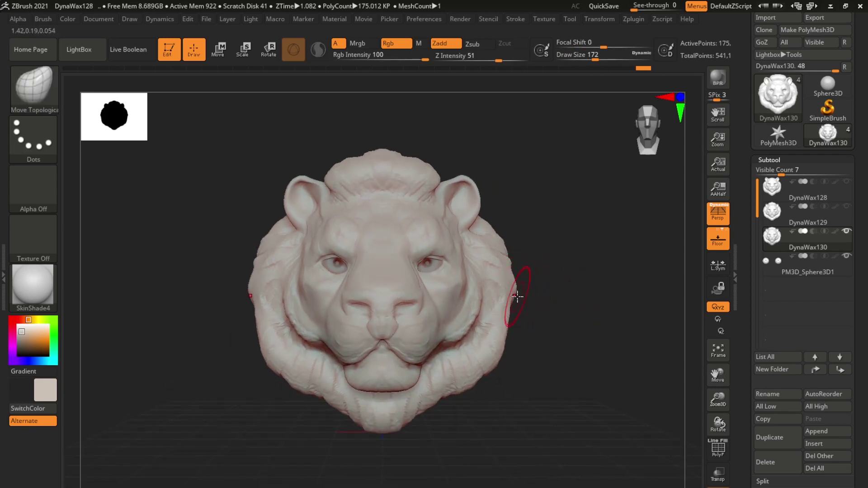
- Reshape the area around both eyes with Move Topological at draw size 124
key(space)
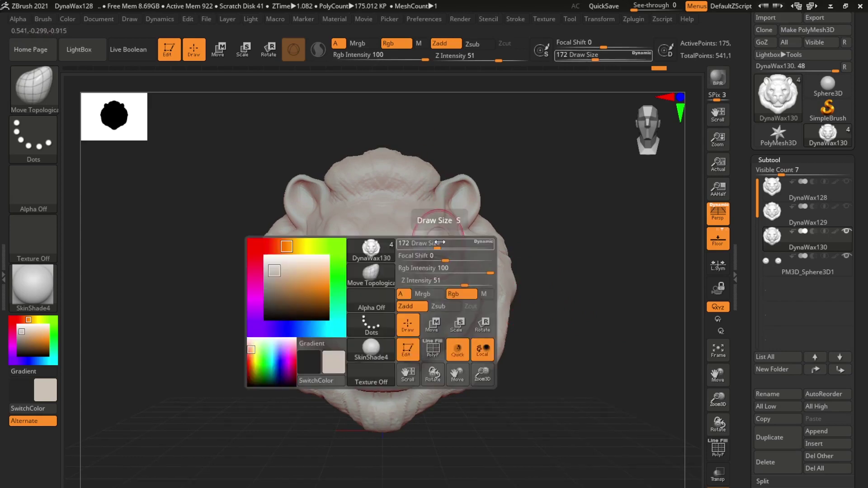
drag(430, 219, 409, 219)
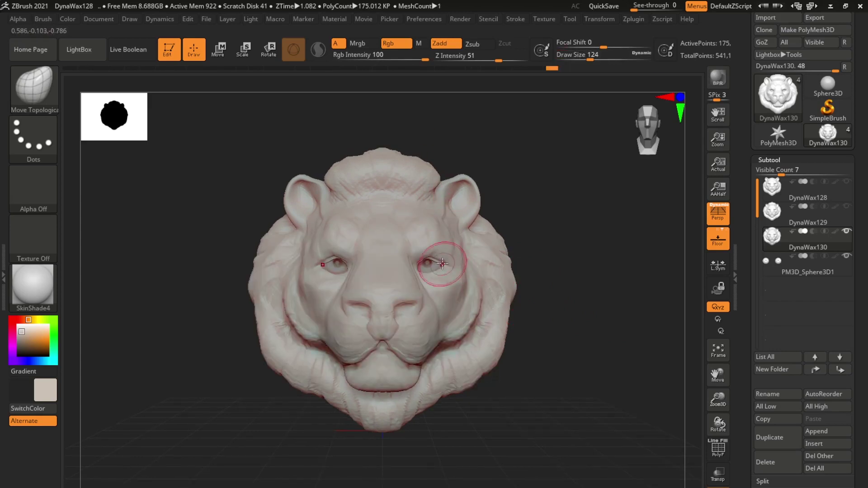
mouse_move(430, 257)
mouse_down()
mouse_move(415, 270)
mouse_move(446, 265)
mouse_up()
- Refine the eyelids and outer eye corners with Move Topological at draw size 80
key(space)
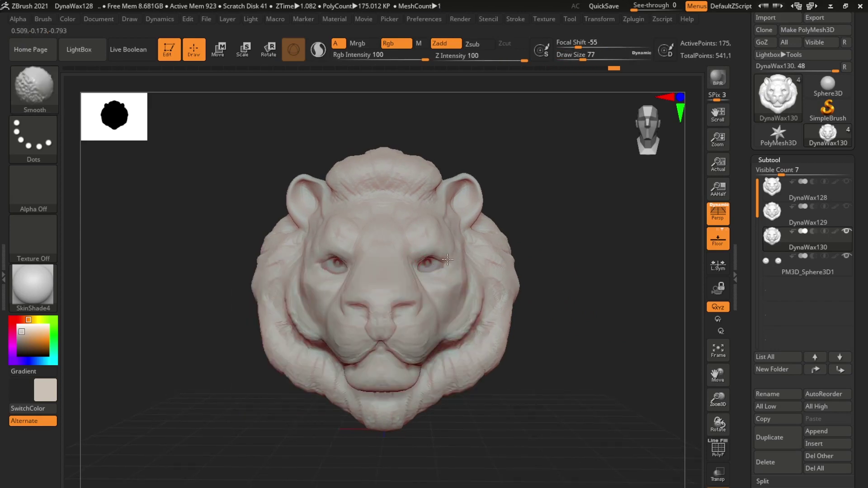
key(space)
drag(457, 267, 445, 267)
mouse_move(557, 253)
mouse_down()
mouse_move(416, 266)
mouse_move(425, 253)
mouse_up()
key(space)
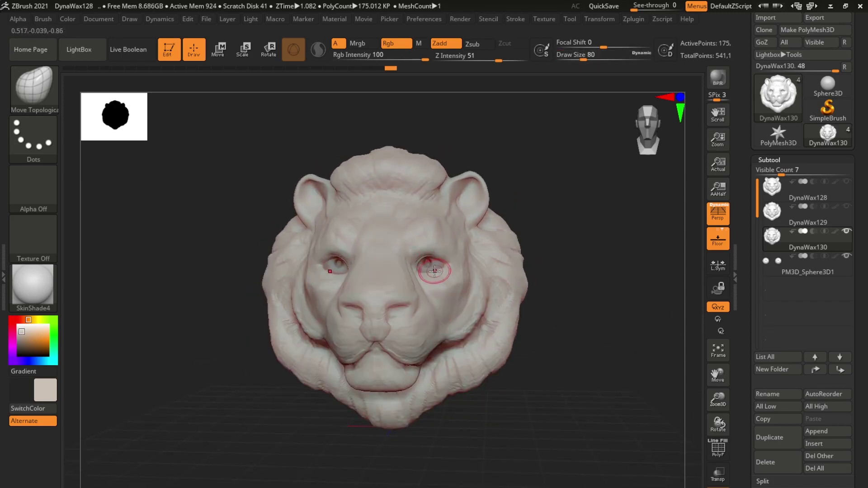
mouse_move(556, 253)
mouse_down()
mouse_move(534, 257)
mouse_move(565, 260)
mouse_move(413, 276)
mouse_move(562, 345)
mouse_move(415, 280)
mouse_move(582, 300)
mouse_move(407, 289)
mouse_up()
- Adjust the eye openings from the front and side with Move Topological at draw sizes 51 and 62
key(space)
key(space)
key(space)
drag(366, 247, 375, 246)
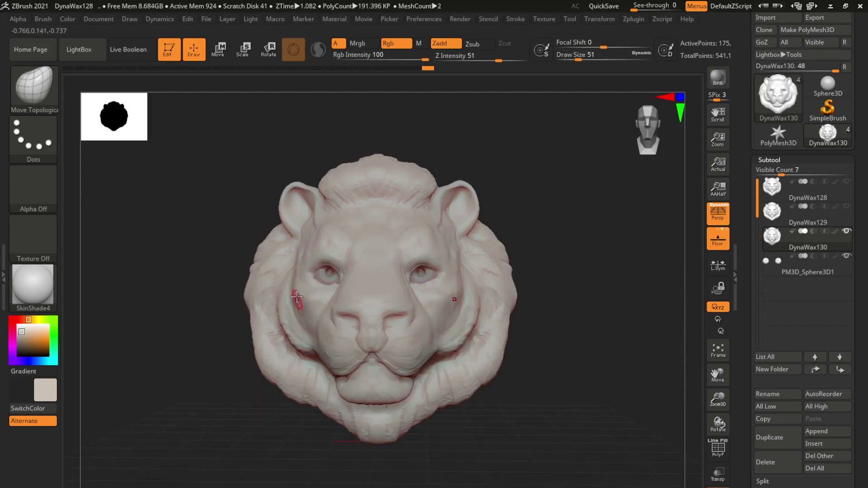
key(space)
drag(297, 298, 323, 281)
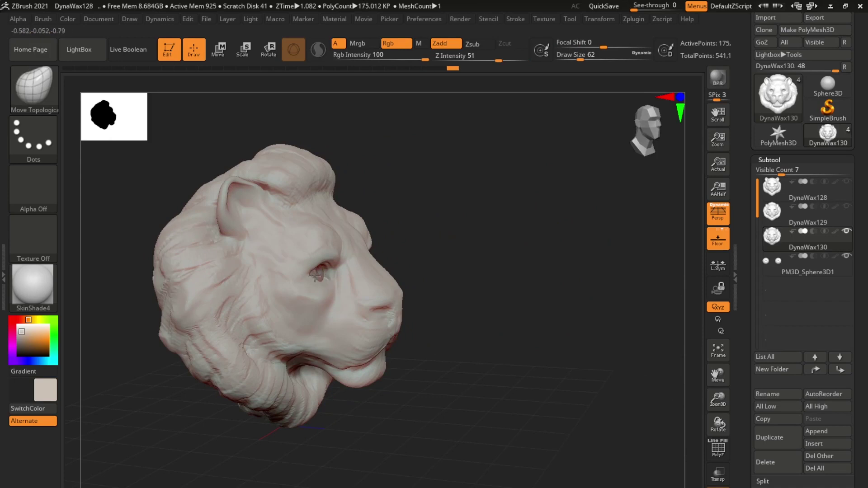
drag(91, 195, 110, 181)
- Build up the outer eye corners with ClayBuildup at draw size 41
key(b)
key(c)
key(b)
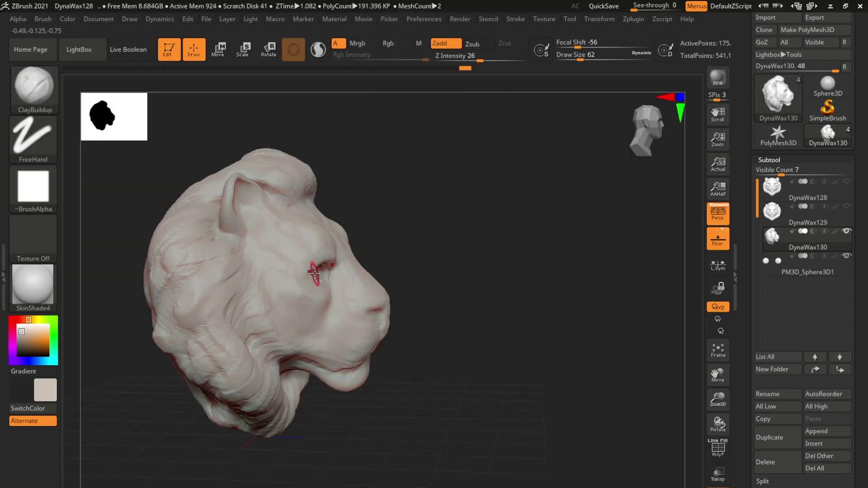
key(space)
drag(311, 275, 434, 278)
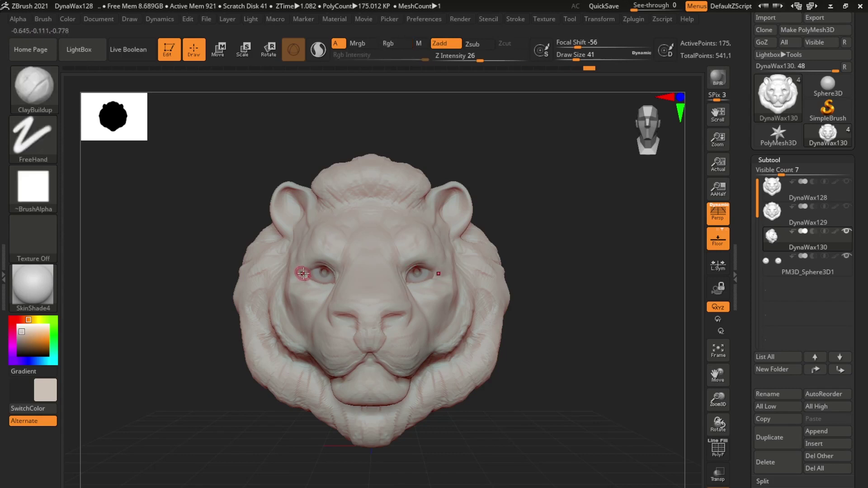
key(space)
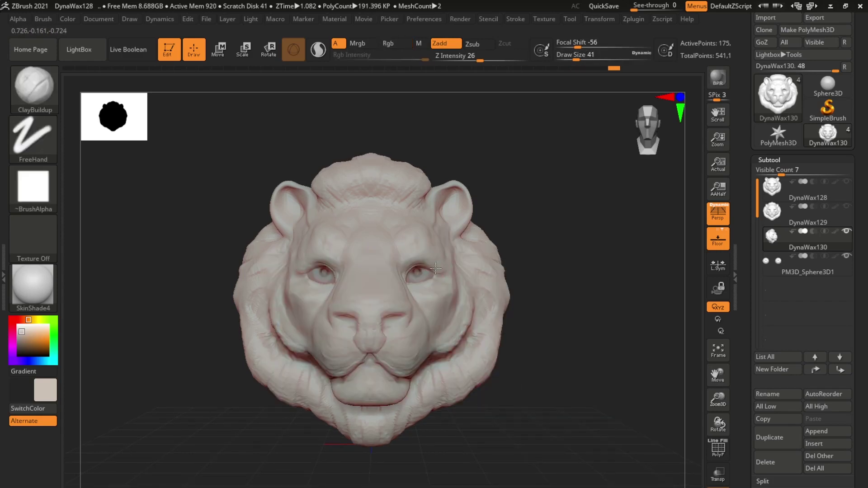
drag(435, 268, 427, 266)
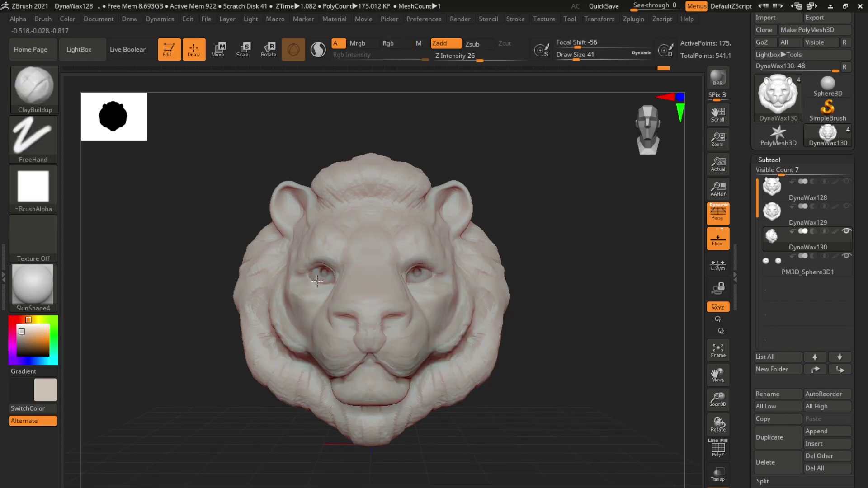
- Reshape the upper and lower eyelids with Move Topological at draw sizes 41 and 68
key(b)
key(m)
key(t)
drag(324, 283, 317, 260)
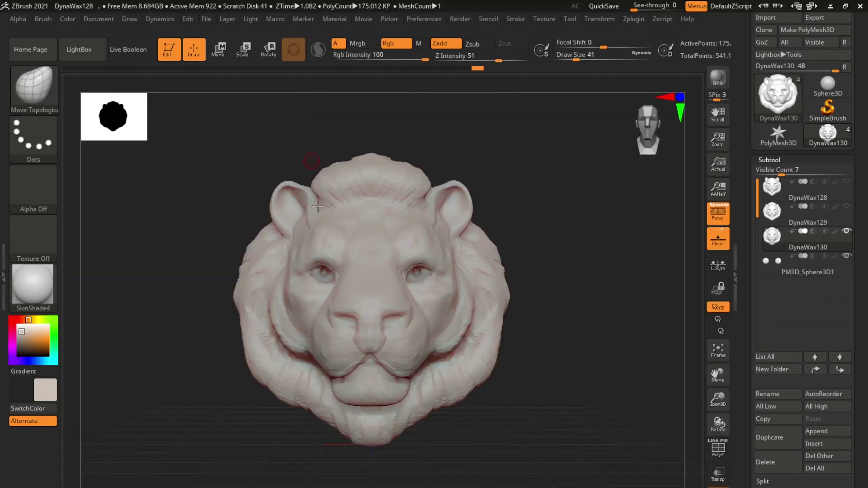
key(space)
drag(302, 268, 319, 281)
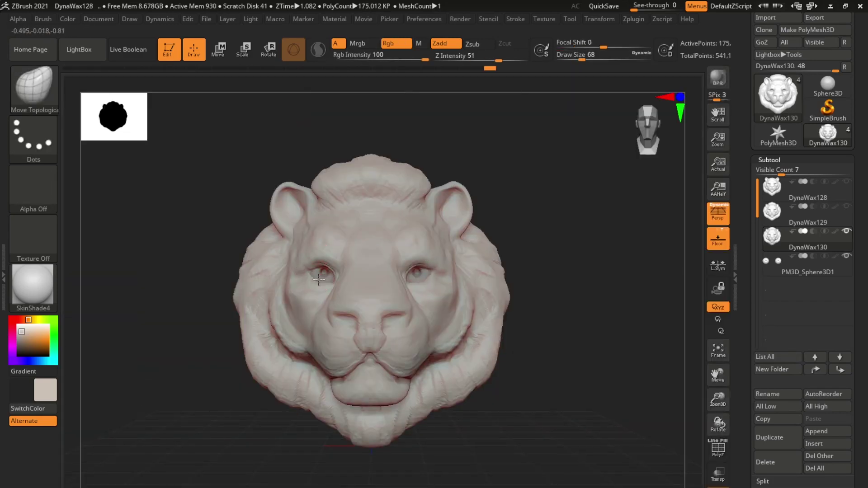
drag(413, 272, 421, 257)
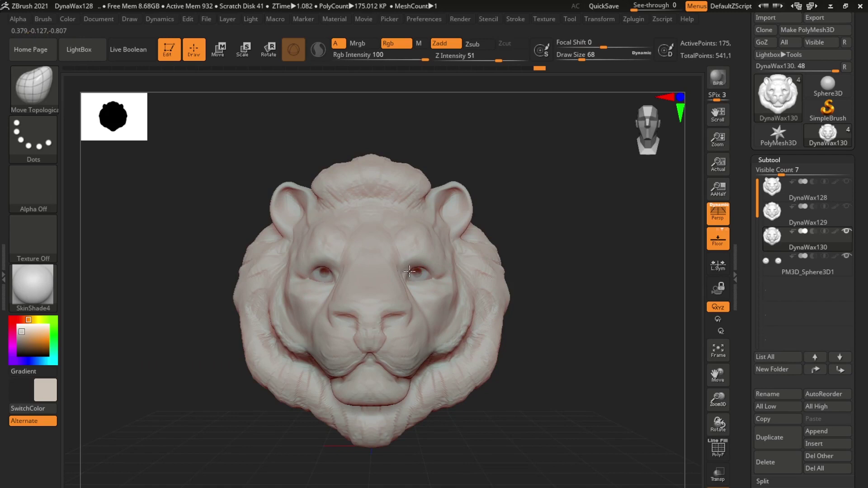
drag(409, 271, 415, 278)
- Refine the inner eye corners with Move Topological at draw size 54
key(space)
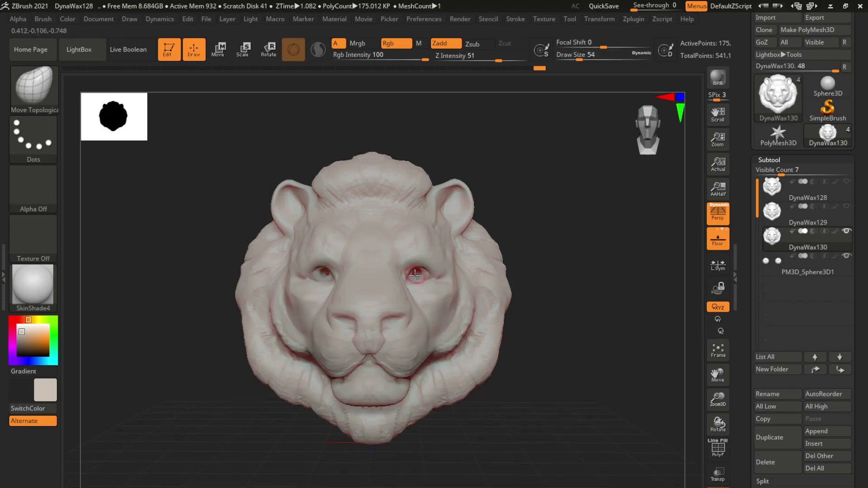
drag(539, 252, 410, 281)
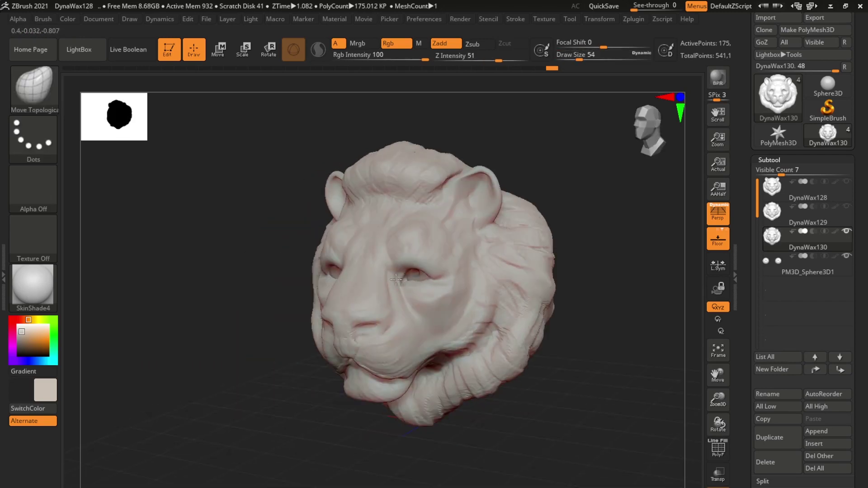
shift+right_drag(396, 280, 368, 304)
mouse_move(419, 272)
right_down()
mouse_move(342, 269)
mouse_move(510, 257)
right_up()
- Build up the brows and the folds above the eyes with ClayBuildup at draw size 59
key(s)
key(b)
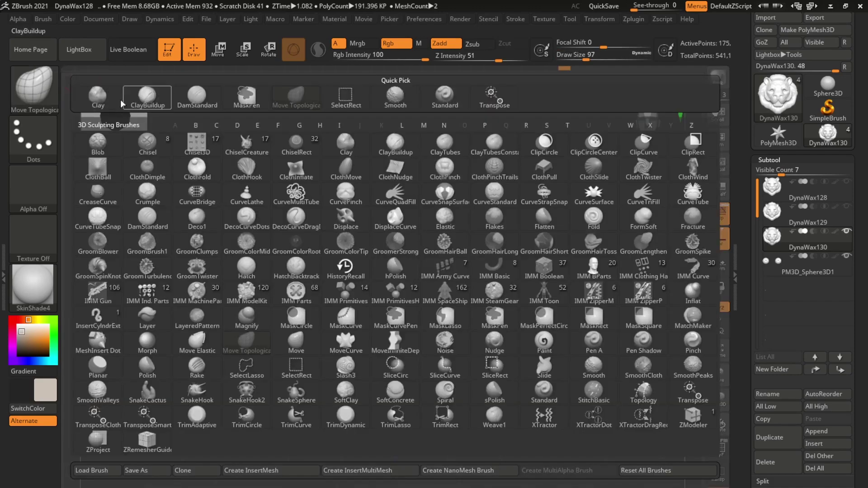
click(122, 102)
right_click(425, 262)
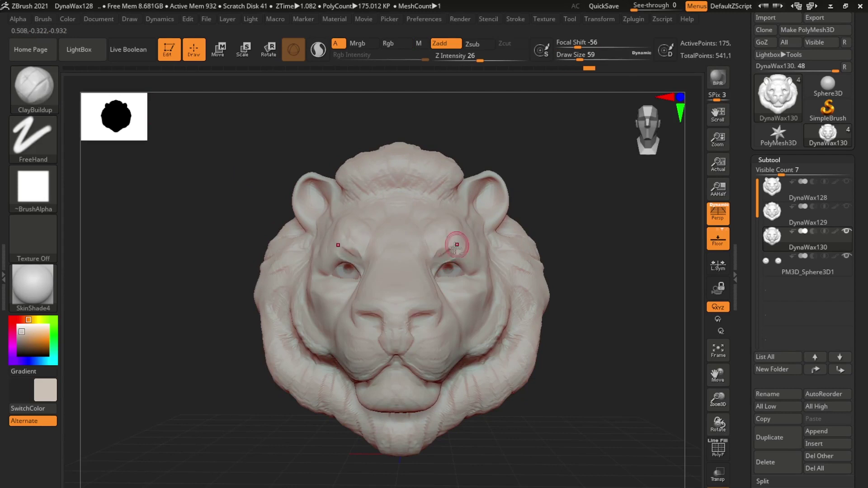
mouse_move(457, 250)
mouse_down()
mouse_move(444, 252)
mouse_move(470, 266)
mouse_up()
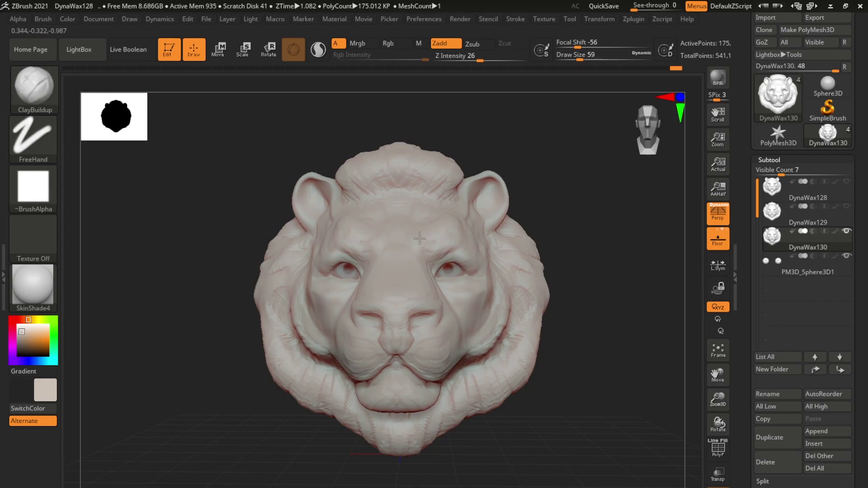
key(ctrl+z)
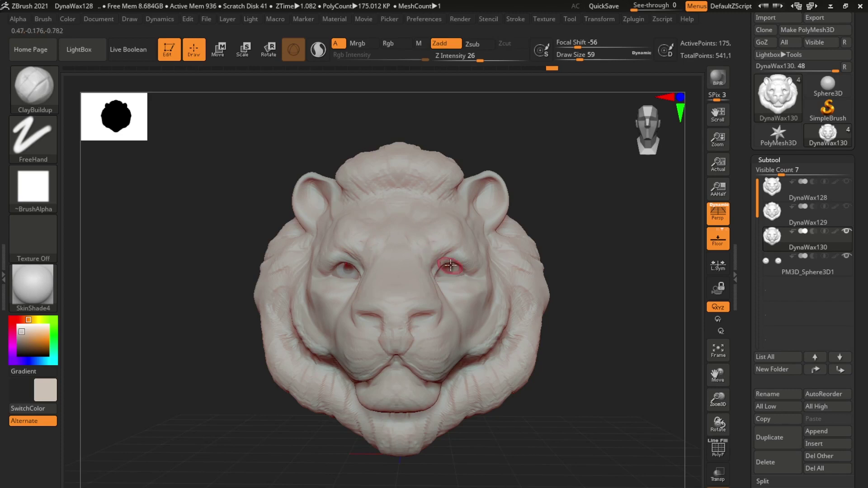
key(ctrl+shift+z)
key(ctrl+shift+z)
key(ctrl+shift+z)
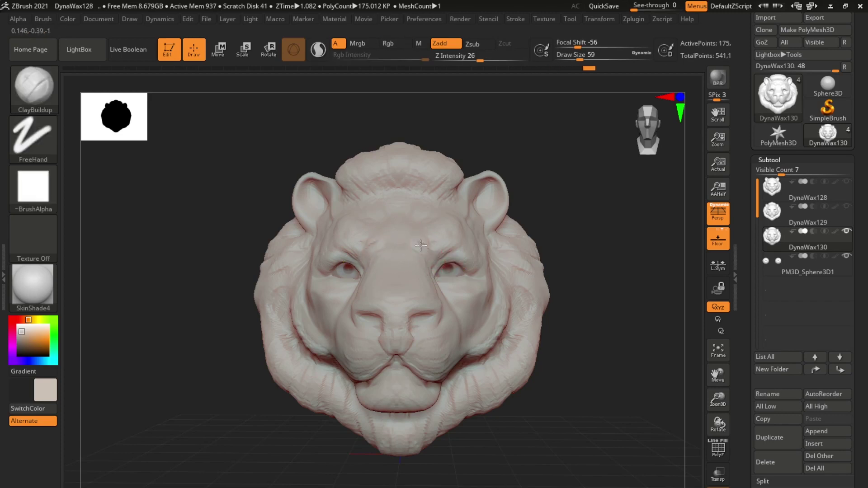
key(ctrl+shift+z)
key(ctrl+shift+z)
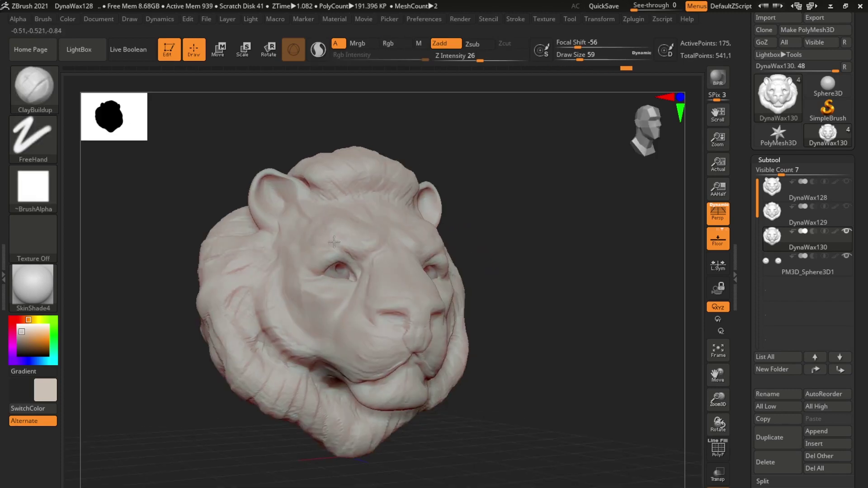
shift+drag(558, 239, 368, 307)
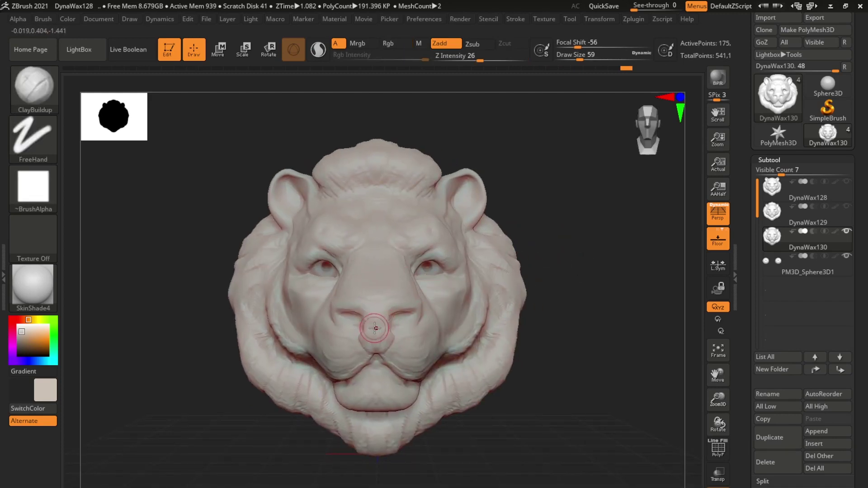
- Sculpt the edges of the nostrils and nose with ClayBuildup at draw size 25
key(ctrl+shift+z)
key(space)
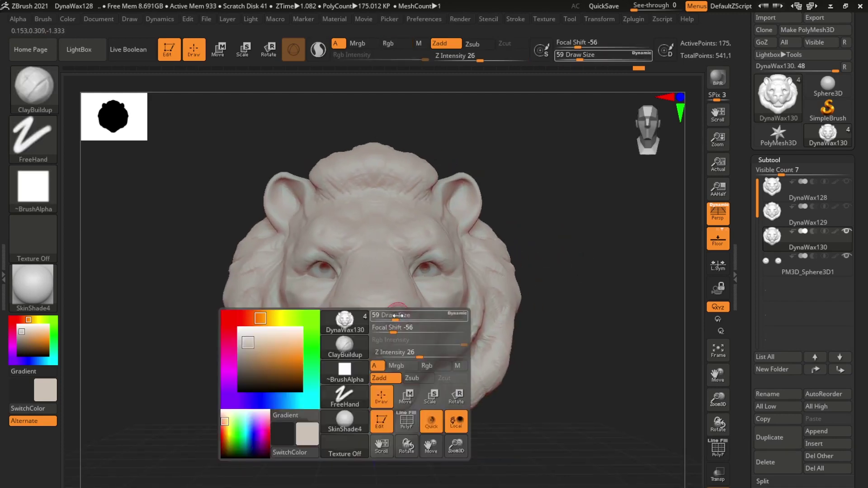
drag(398, 315, 404, 313)
key(ctrl+shift+z)
key(ctrl+shift+z)
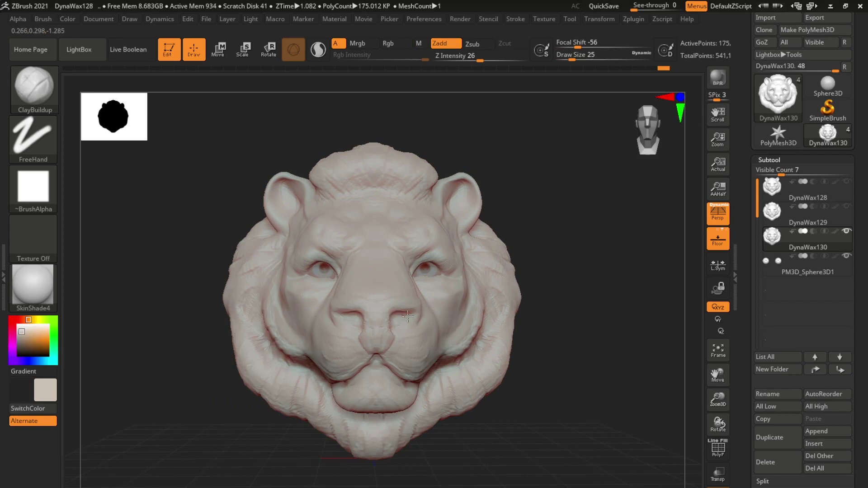
key(ctrl+z)
key(ctrl+shift+z)
drag(566, 273, 381, 335)
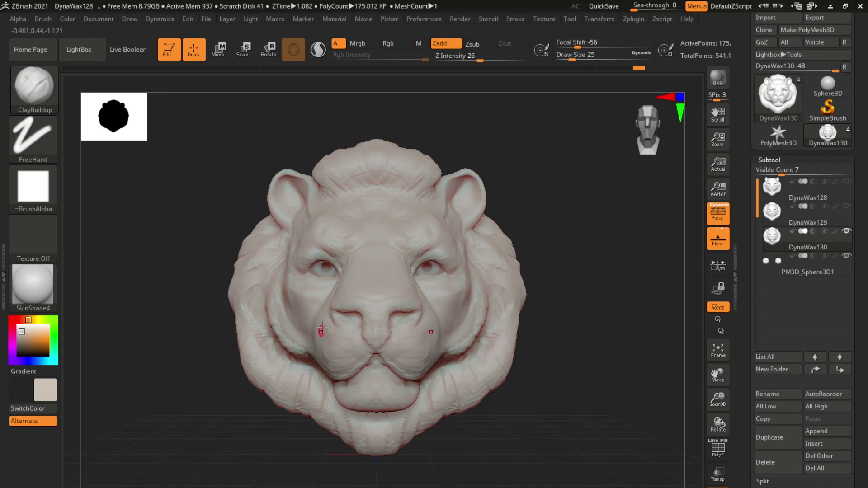
- Reshape the sides of the muzzle and the mouth corners with Move Topological at draw size 120, smoothing as needed
key(b)
key(m)
key(t)
key(space)
drag(309, 299, 327, 300)
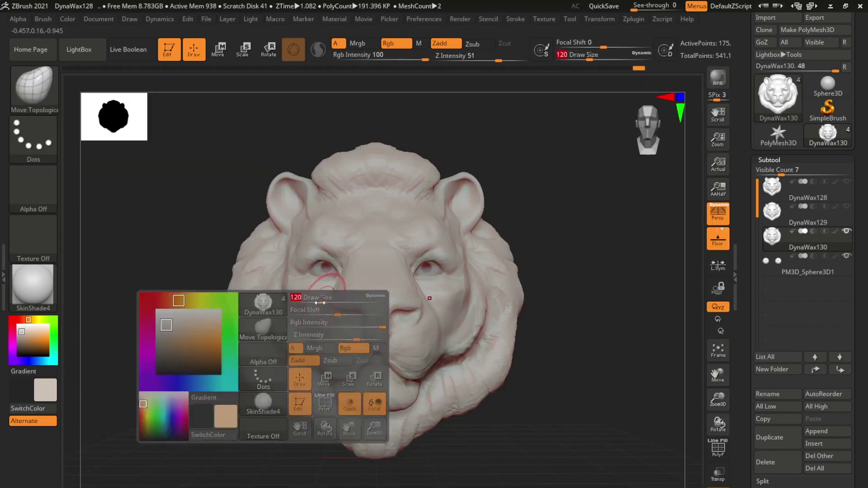
mouse_move(320, 333)
mouse_down()
mouse_move(318, 357)
mouse_move(327, 390)
mouse_up()
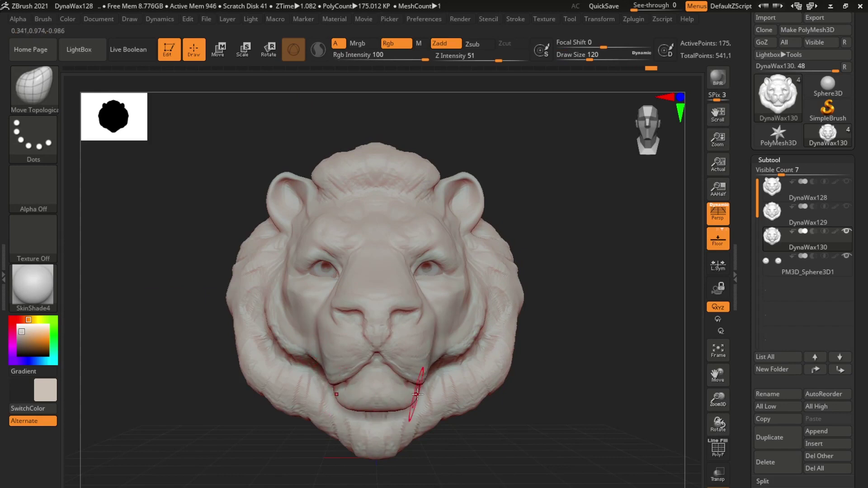
key(shift)
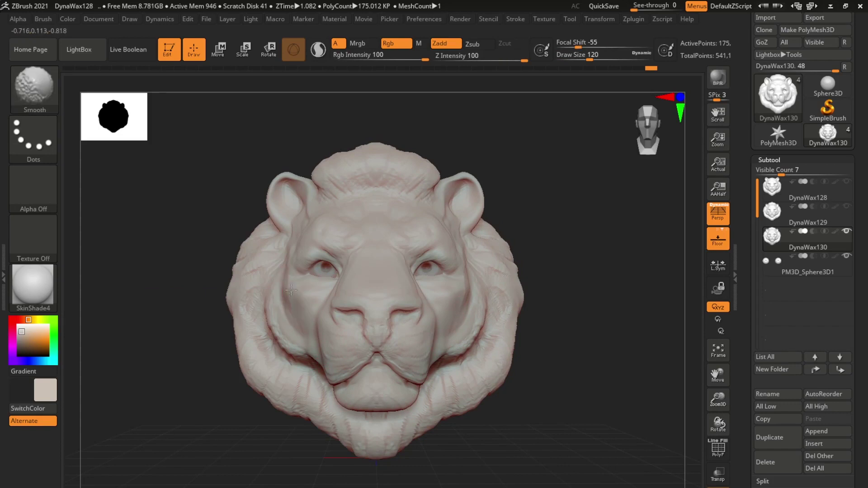
key(shift)
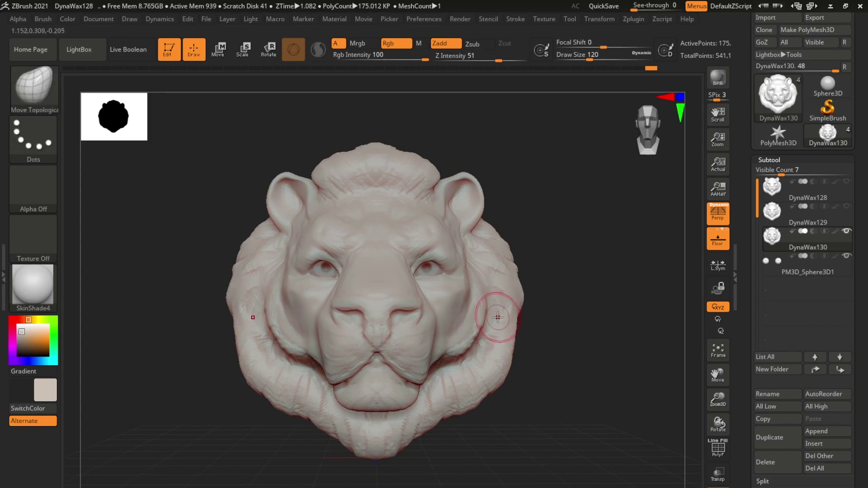
- Sculpt fur clumps along the sides of the mane and beside the mouth corners with ClayBuildup at draw size 90
key(b)
key(c)
key(b)
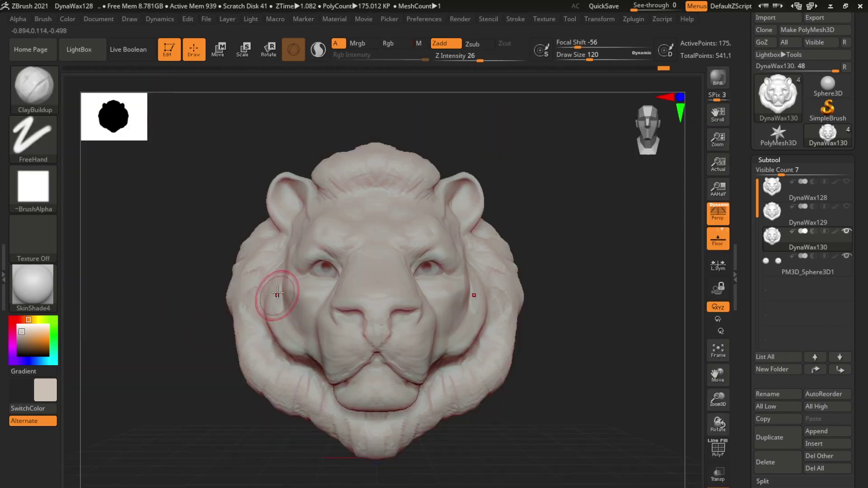
drag(226, 389, 195, 378)
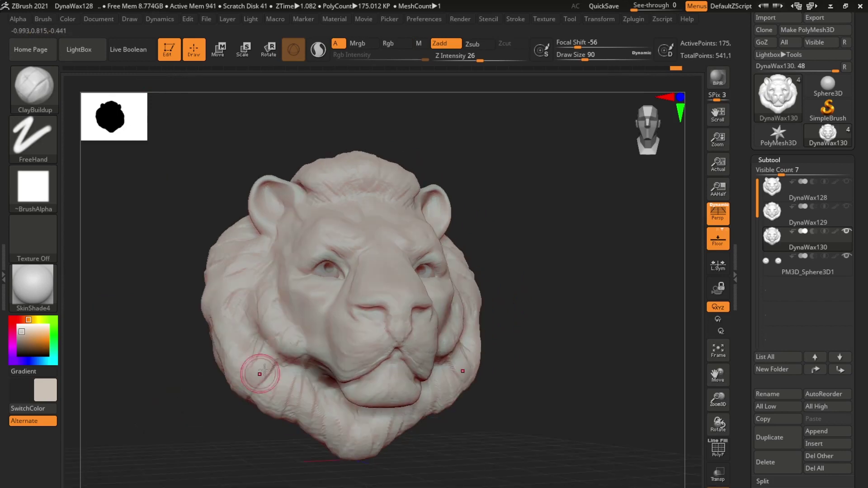
key(ctrl+z)
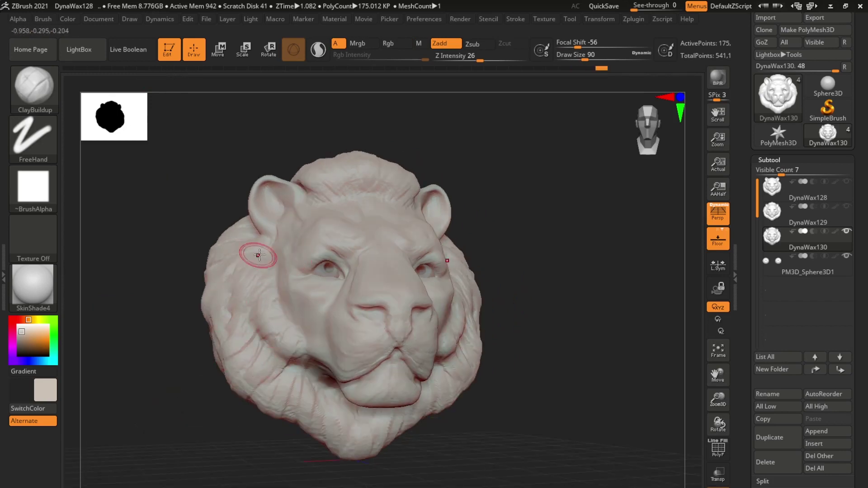
key(ctrl+shift+z)
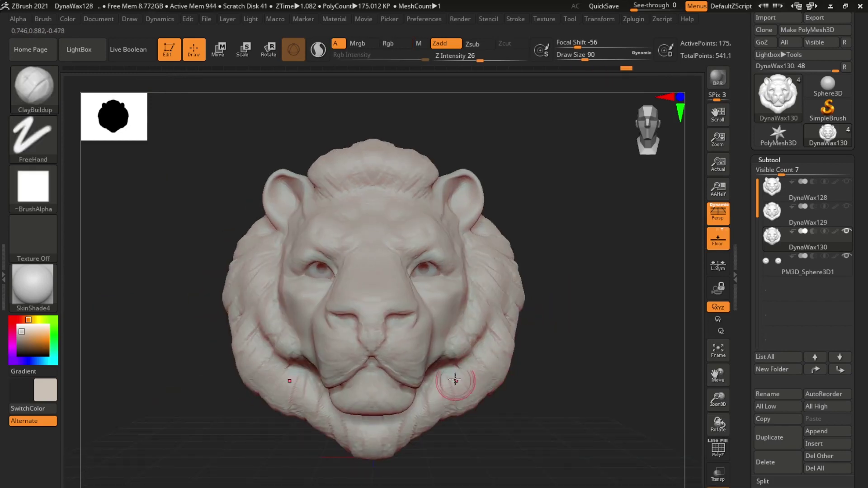
key(ctrl+shift+z)
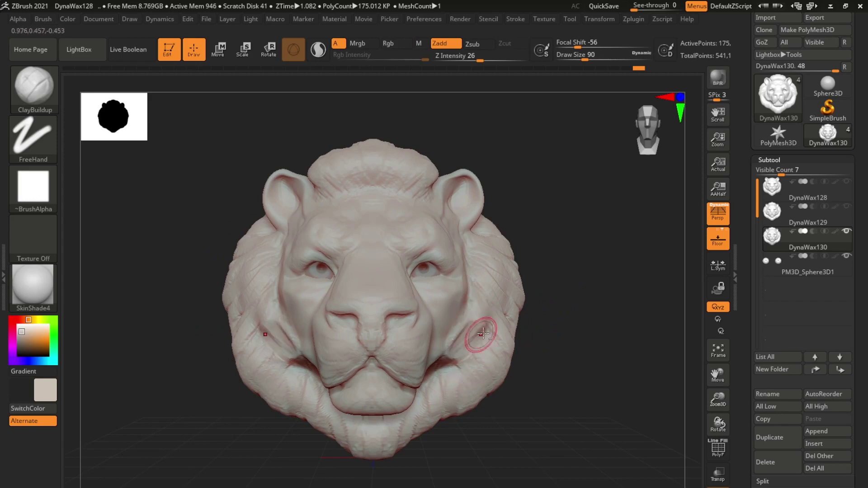
key(ctrl+shift+z)
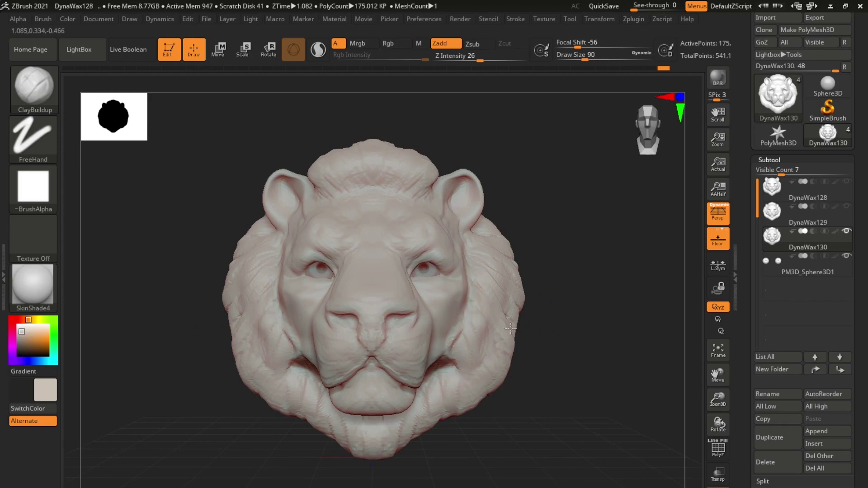
key(ctrl+shift+z)
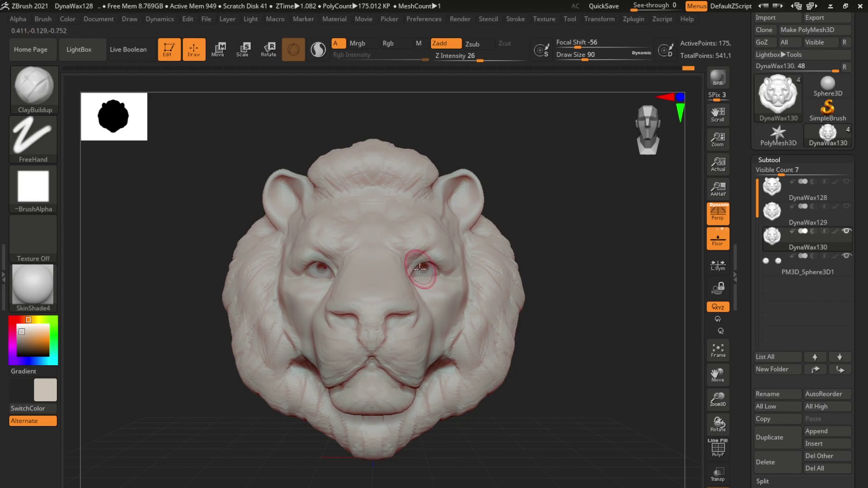
key(ctrl+shift+z)
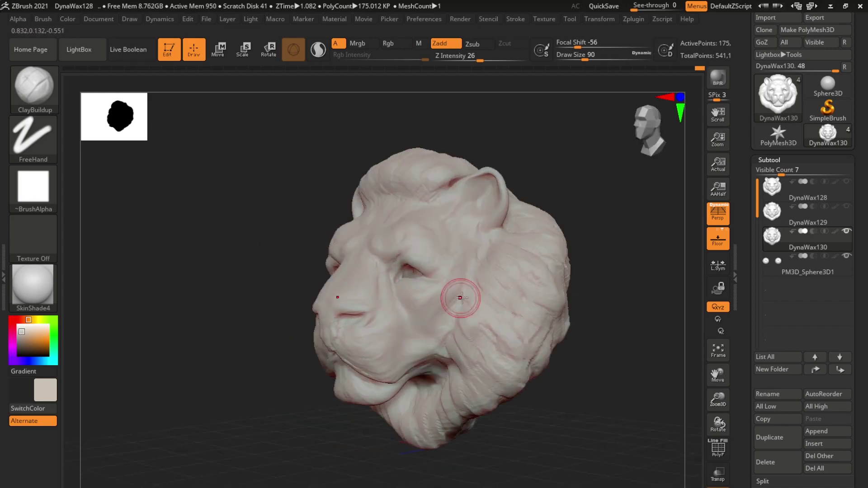
- Build up the cheeks and the transition from the mouth corners into the mane with ClayBuildup at draw size 90
key(ctrl+z)
key(ctrl+shift+z)
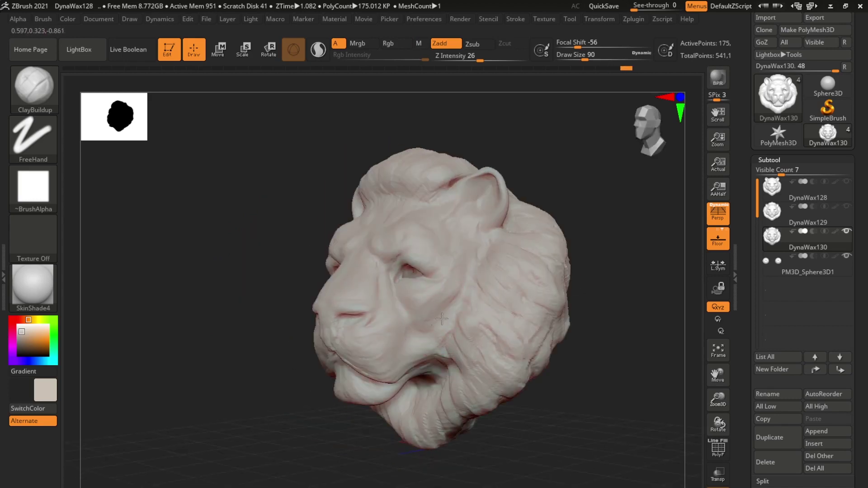
key(ctrl+z)
key(ctrl+z)
key(ctrl+shift+z)
key(ctrl+shift+z)
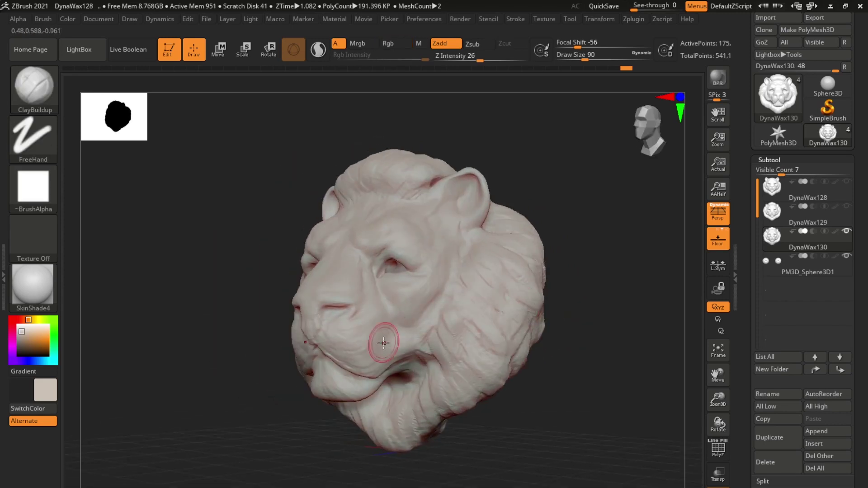
key(ctrl+shift+z)
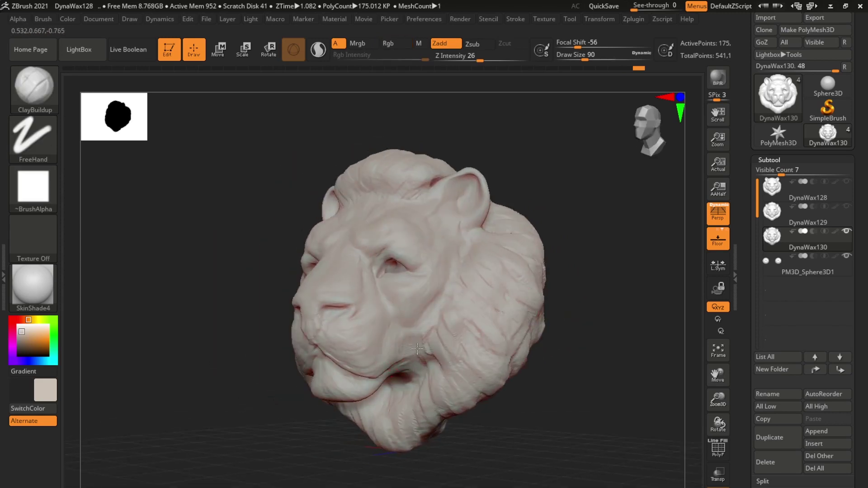
key(ctrl+shift+z)
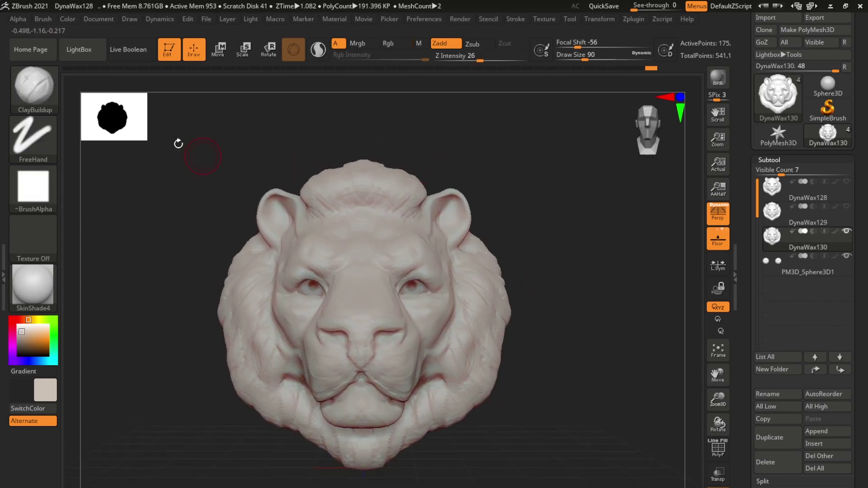
- Sculpt fur strands into the mane tuft above the forehead with ClayBuildup at draw size 90
key(ctrl+shift+z)
key(ctrl+shift+z)
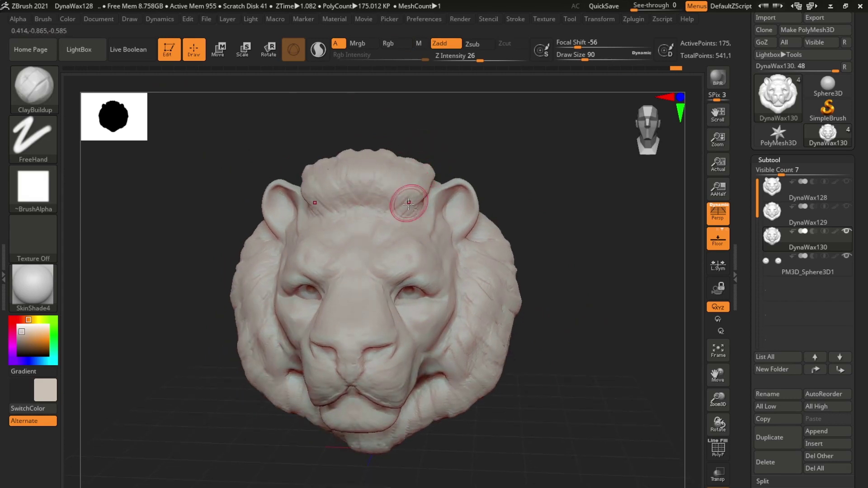
key(ctrl+z)
key(ctrl+z)
key(ctrl+z)
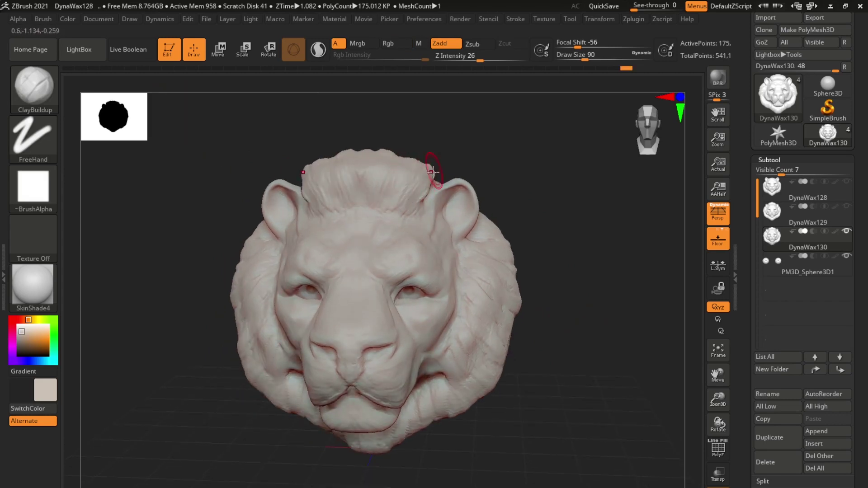
key(ctrl+shift+z)
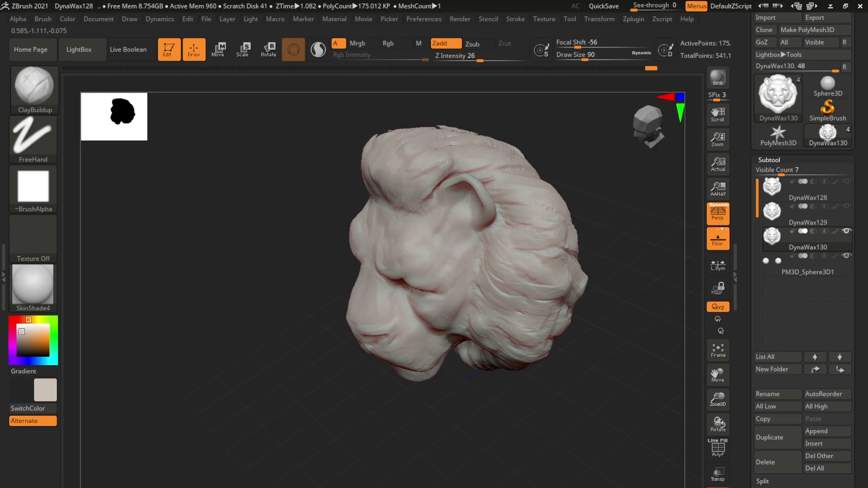
- Build up the forms around the eyes and brows with ClayBuildup at draw size 62
drag(514, 184, 500, 256)
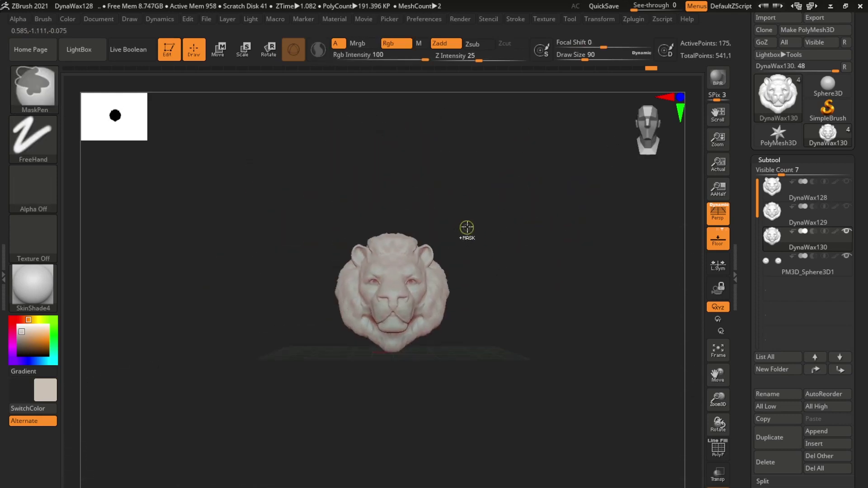
drag(465, 229, 509, 254)
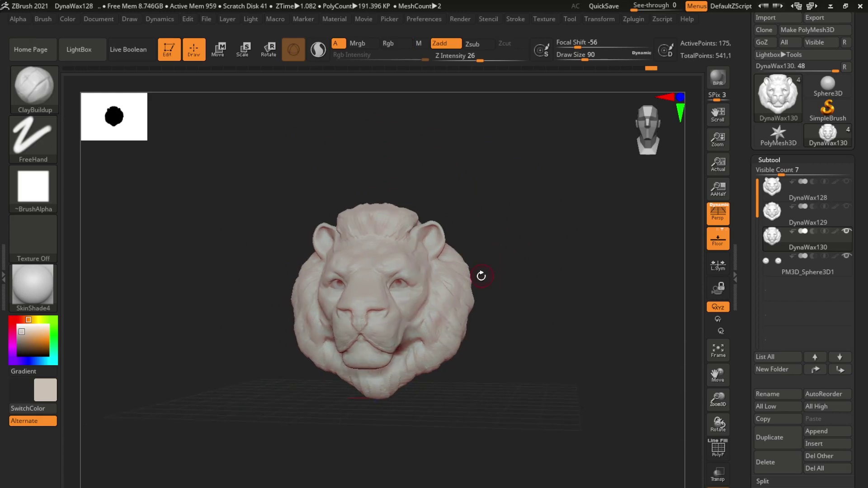
key(ctrl+shift+z)
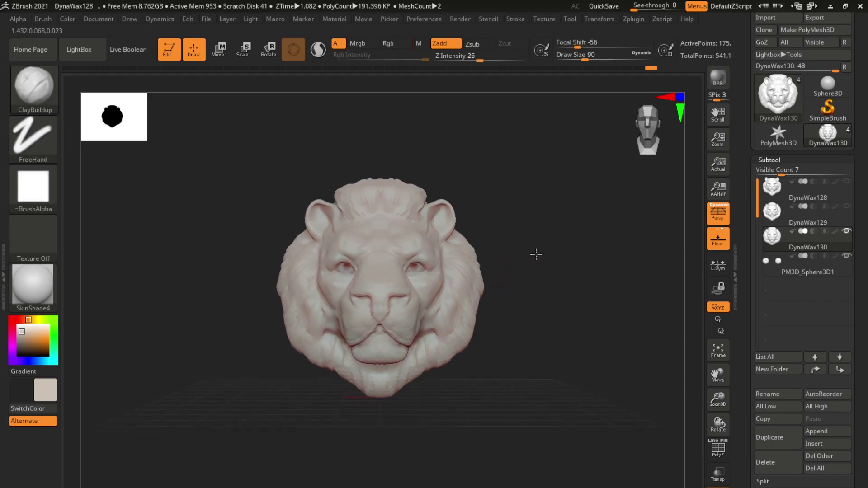
drag(535, 253, 442, 294)
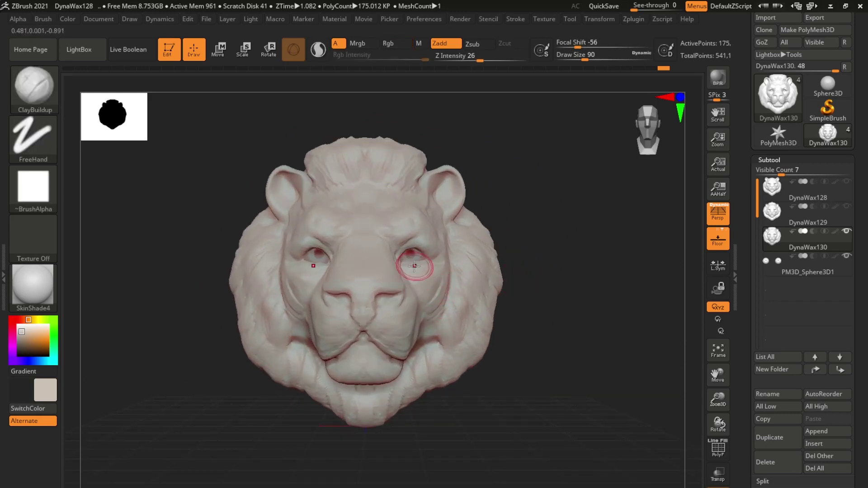
key(space)
drag(453, 264, 436, 262)
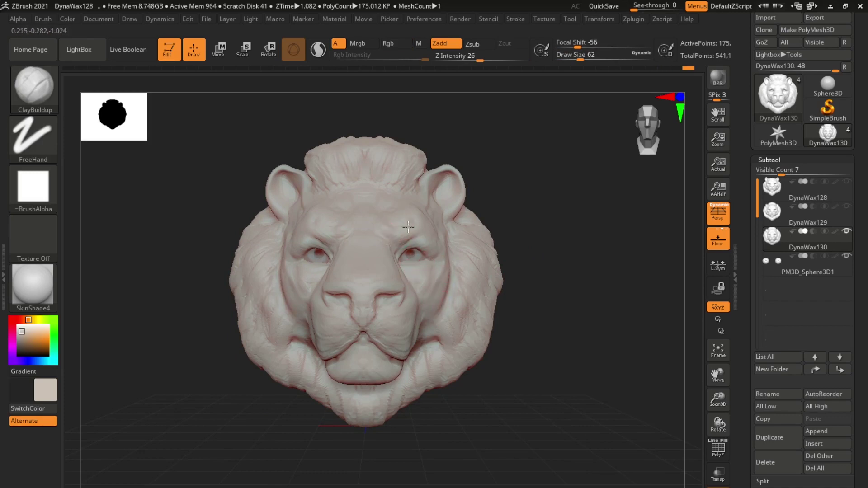
- Sculpt the brow ridges with ClayBuildup at draw size 25, and add forehead furrows and brow folds at draw size 46
key(space)
drag(430, 248, 415, 247)
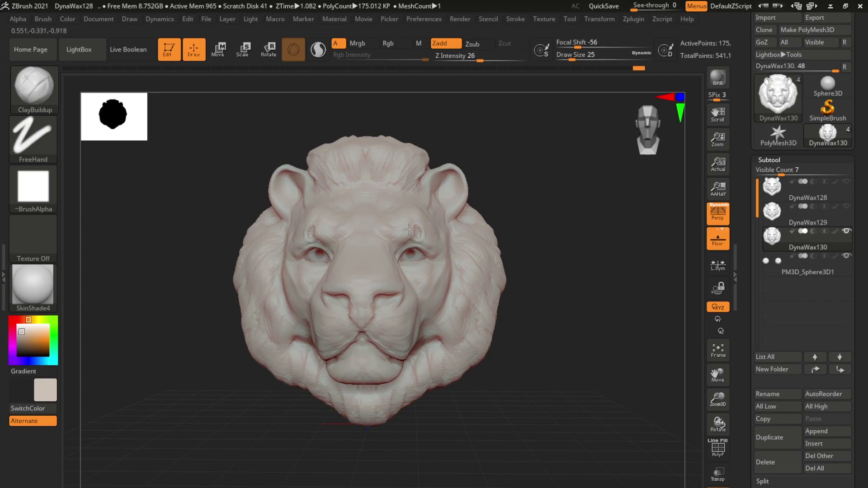
key(space)
drag(398, 248, 409, 248)
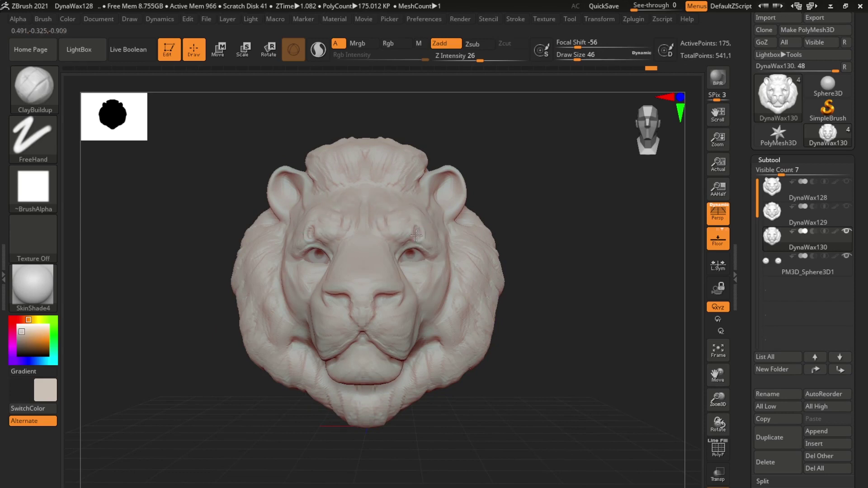
drag(520, 228, 505, 227)
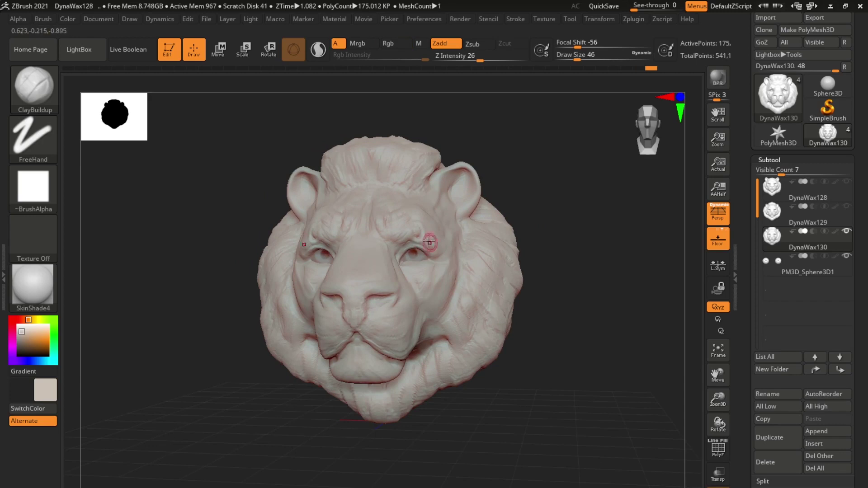
drag(441, 243, 448, 242)
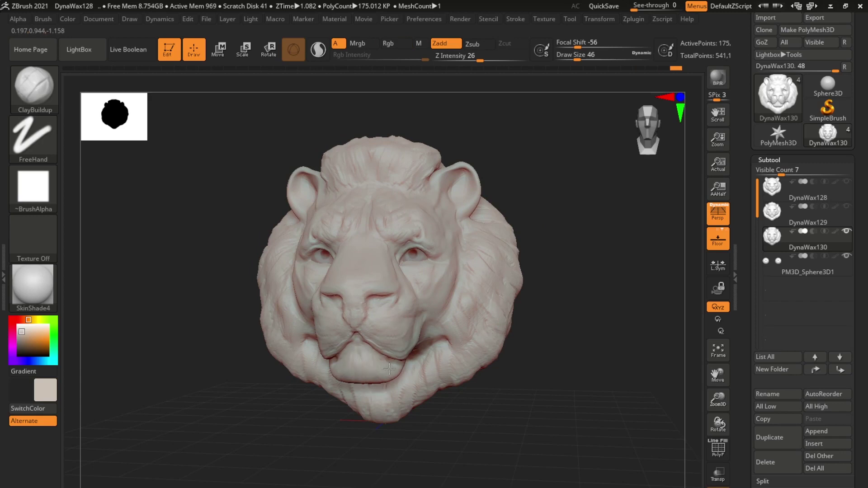
- Sculpt and smooth creases below the eyes and across the cheeks with ClayBuildup at draw size 46
mouse_move(364, 386)
shift+mouse_down()
mouse_move(562, 306)
mouse_move(440, 287)
shift+mouse_up()
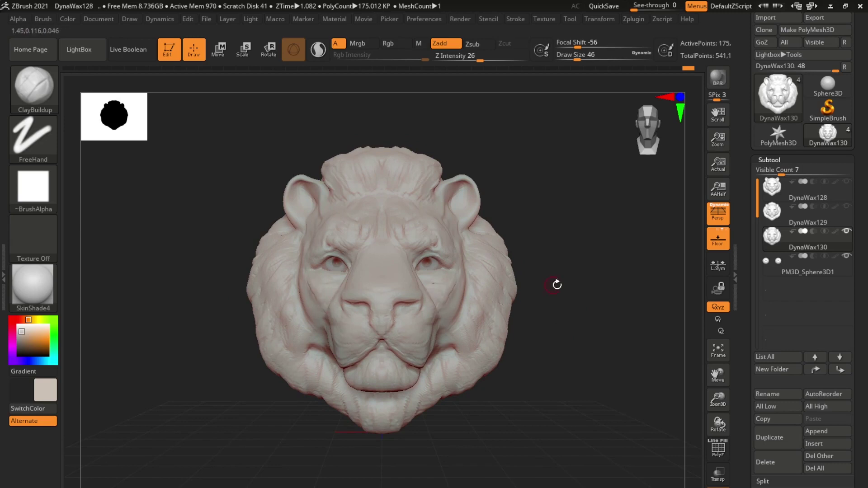
right_drag(456, 294, 438, 315)
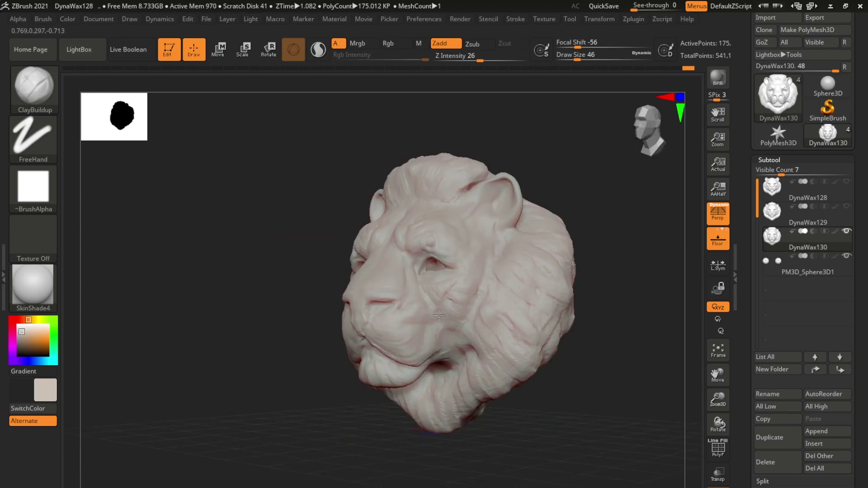
shift+right_drag(457, 247, 319, 303)
right_drag(245, 363, 326, 309)
- Refine the folds around the eyes and upper cheeks with the Clay brush at draw size 39
key(b)
key(c)
key(l)
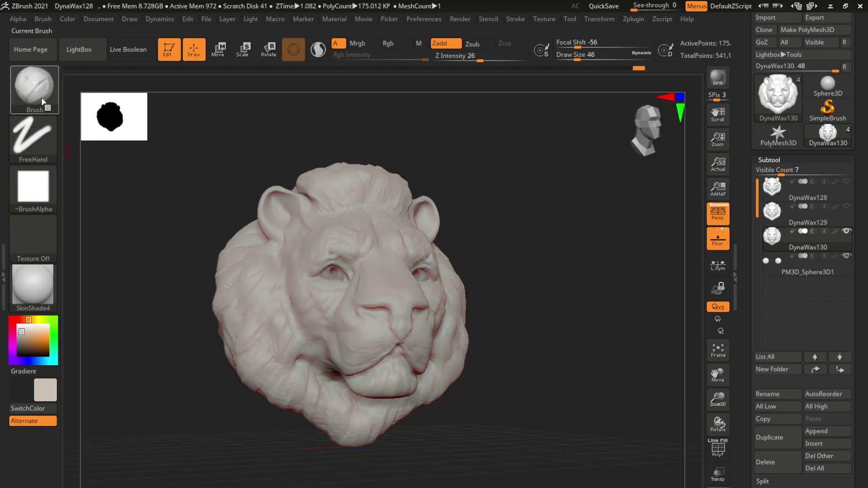
key(space)
mouse_move(317, 285)
mouse_down()
mouse_move(324, 285)
mouse_move(315, 289)
mouse_up()
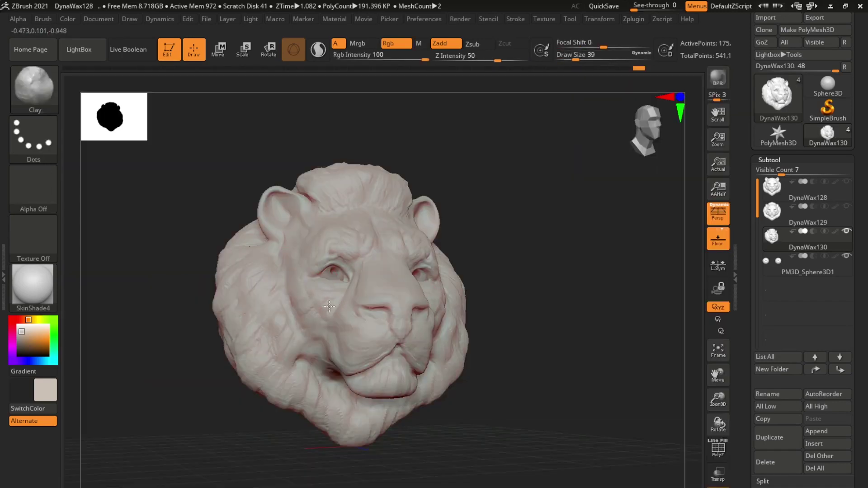
shift+right_drag(329, 307, 589, 299)
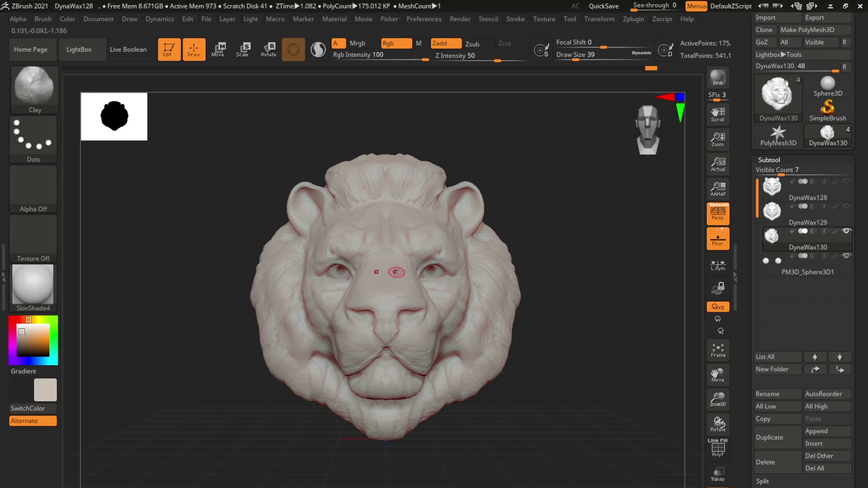
- Refine the furrow between the brows with the Clay brush at draw size 18
key(space)
drag(398, 232, 387, 239)
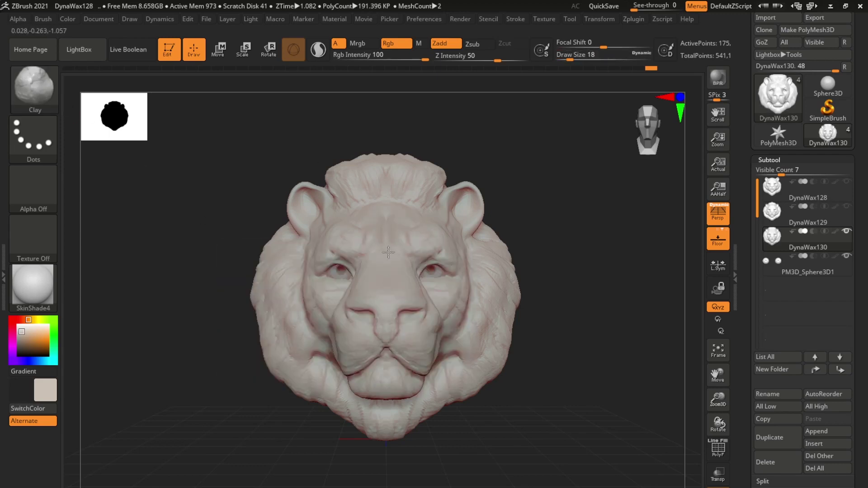
mouse_move(388, 252)
right_down()
mouse_move(382, 268)
mouse_move(398, 271)
right_up()
- Refine the inner eye area and the sides of the nose bridge with the Clay brush at draw size 37
key(space)
drag(348, 298, 367, 298)
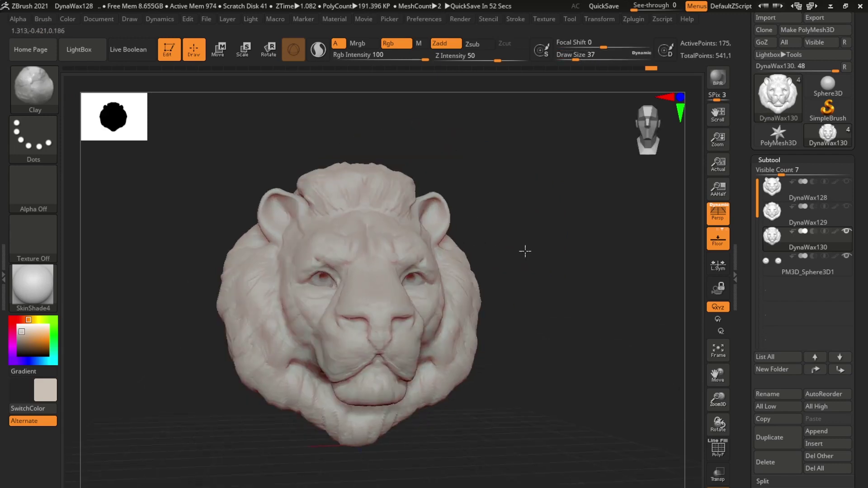
right_drag(525, 251, 347, 301)
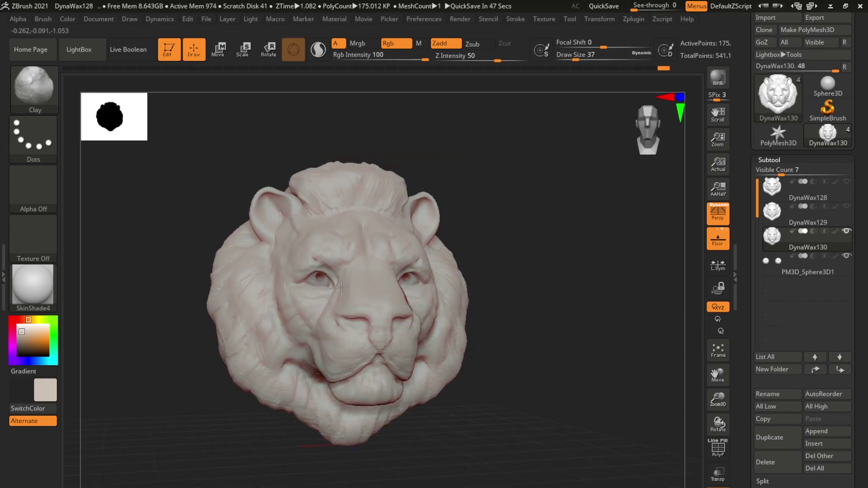
mouse_move(551, 254)
right_down()
mouse_move(549, 273)
mouse_move(529, 196)
mouse_move(332, 219)
right_up()
right_drag(416, 256, 438, 248)
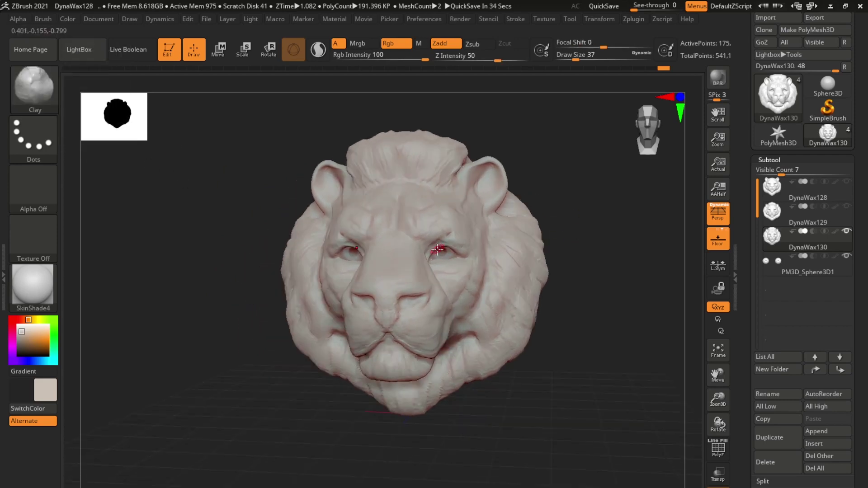
- Refine the upper lip edges below the nose with the Clay brush at draw size 23
mouse_move(565, 251)
right_down()
mouse_move(434, 248)
mouse_move(448, 256)
mouse_move(582, 229)
mouse_move(523, 240)
mouse_move(375, 357)
right_up()
right_click(374, 357)
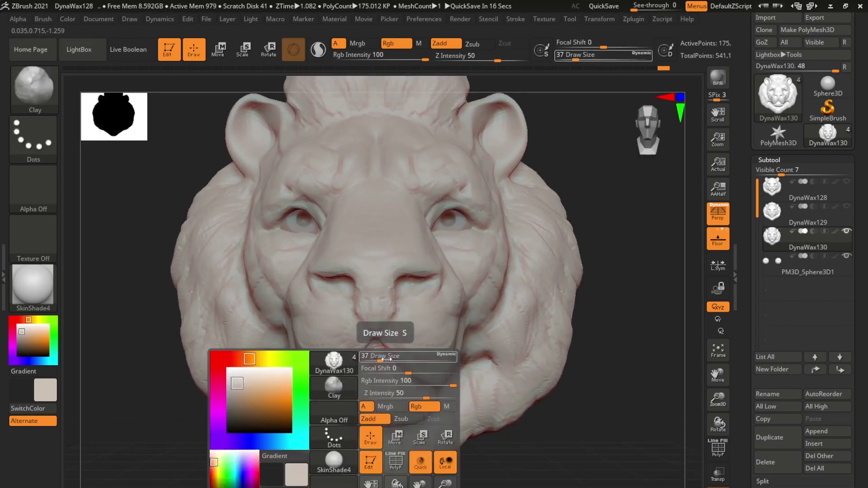
drag(389, 334, 379, 335)
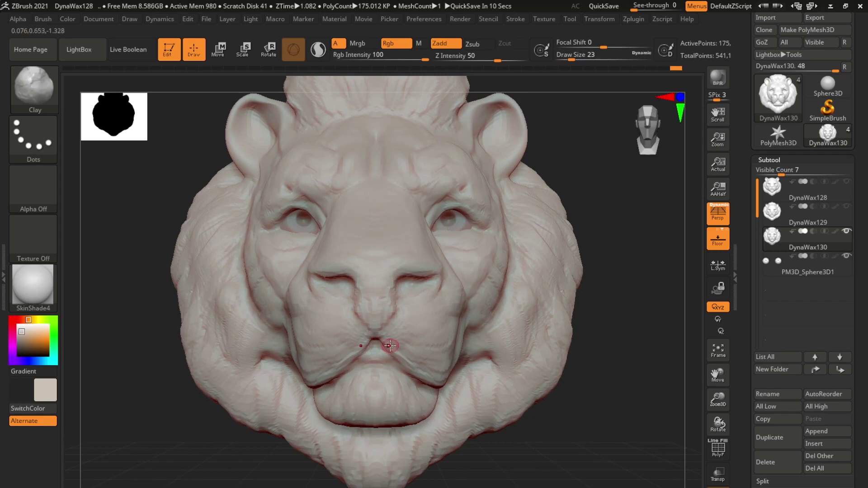